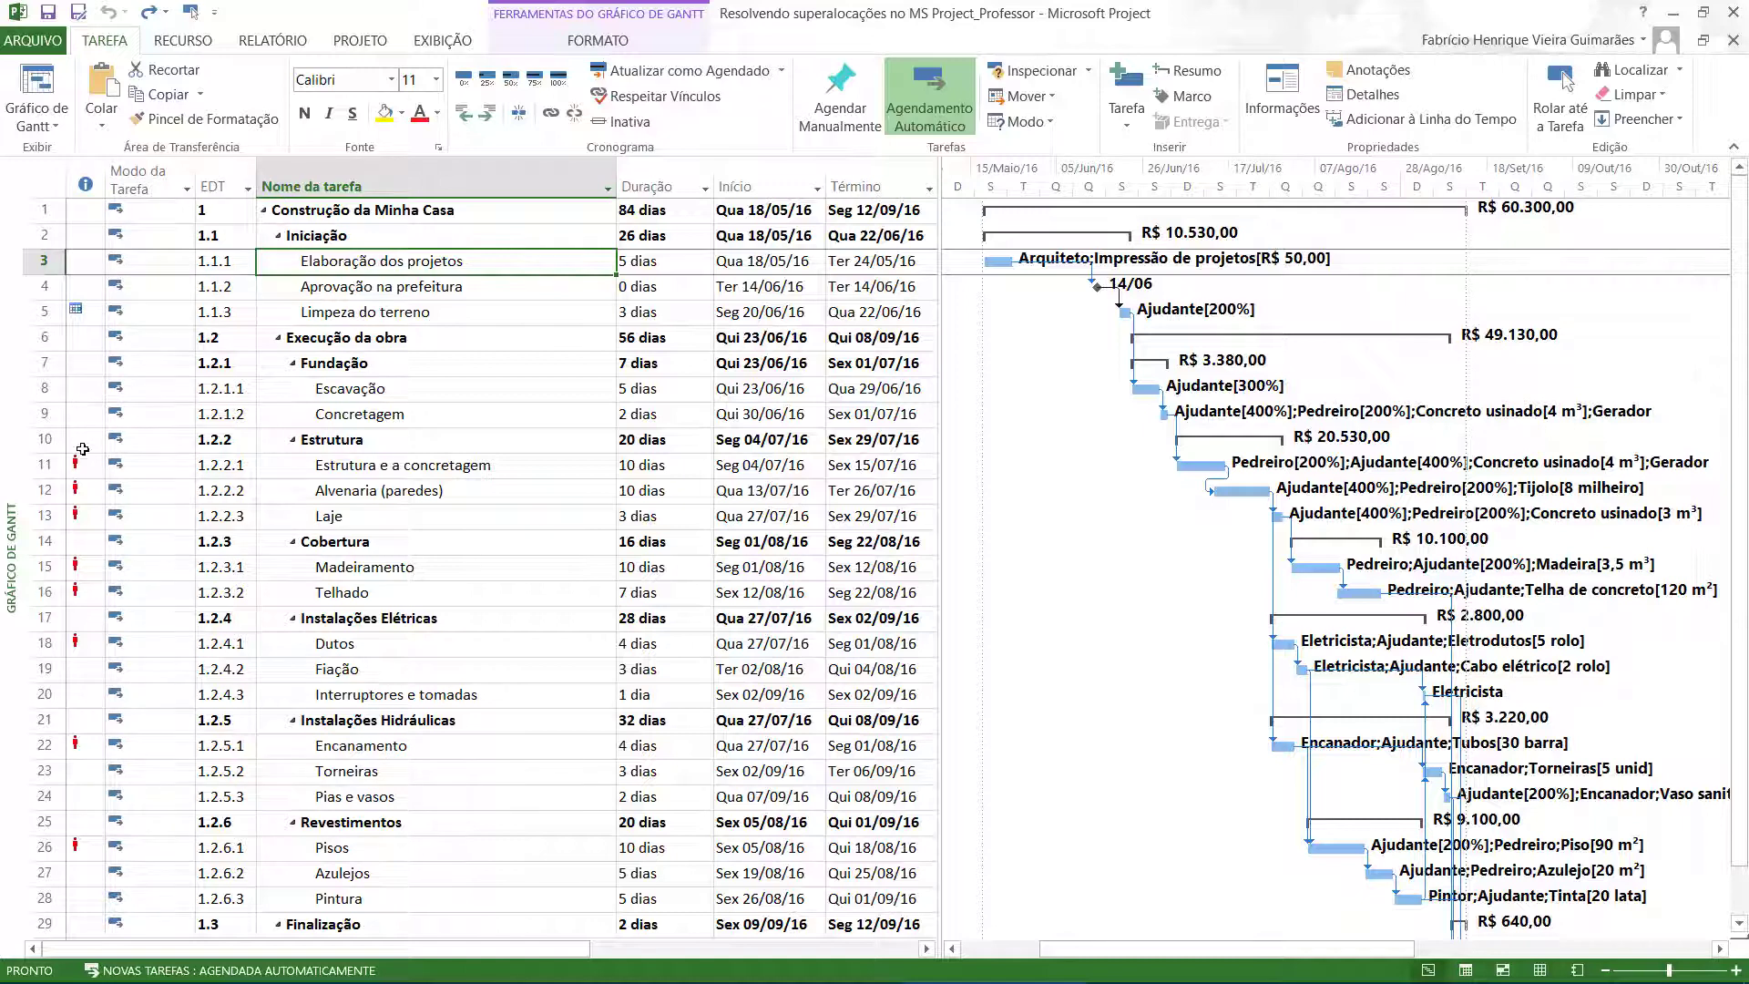
Examine the overallocation indicators on the flagged tasks, checking the details for "Estrutura e a concretagem".
left_click(80, 464)
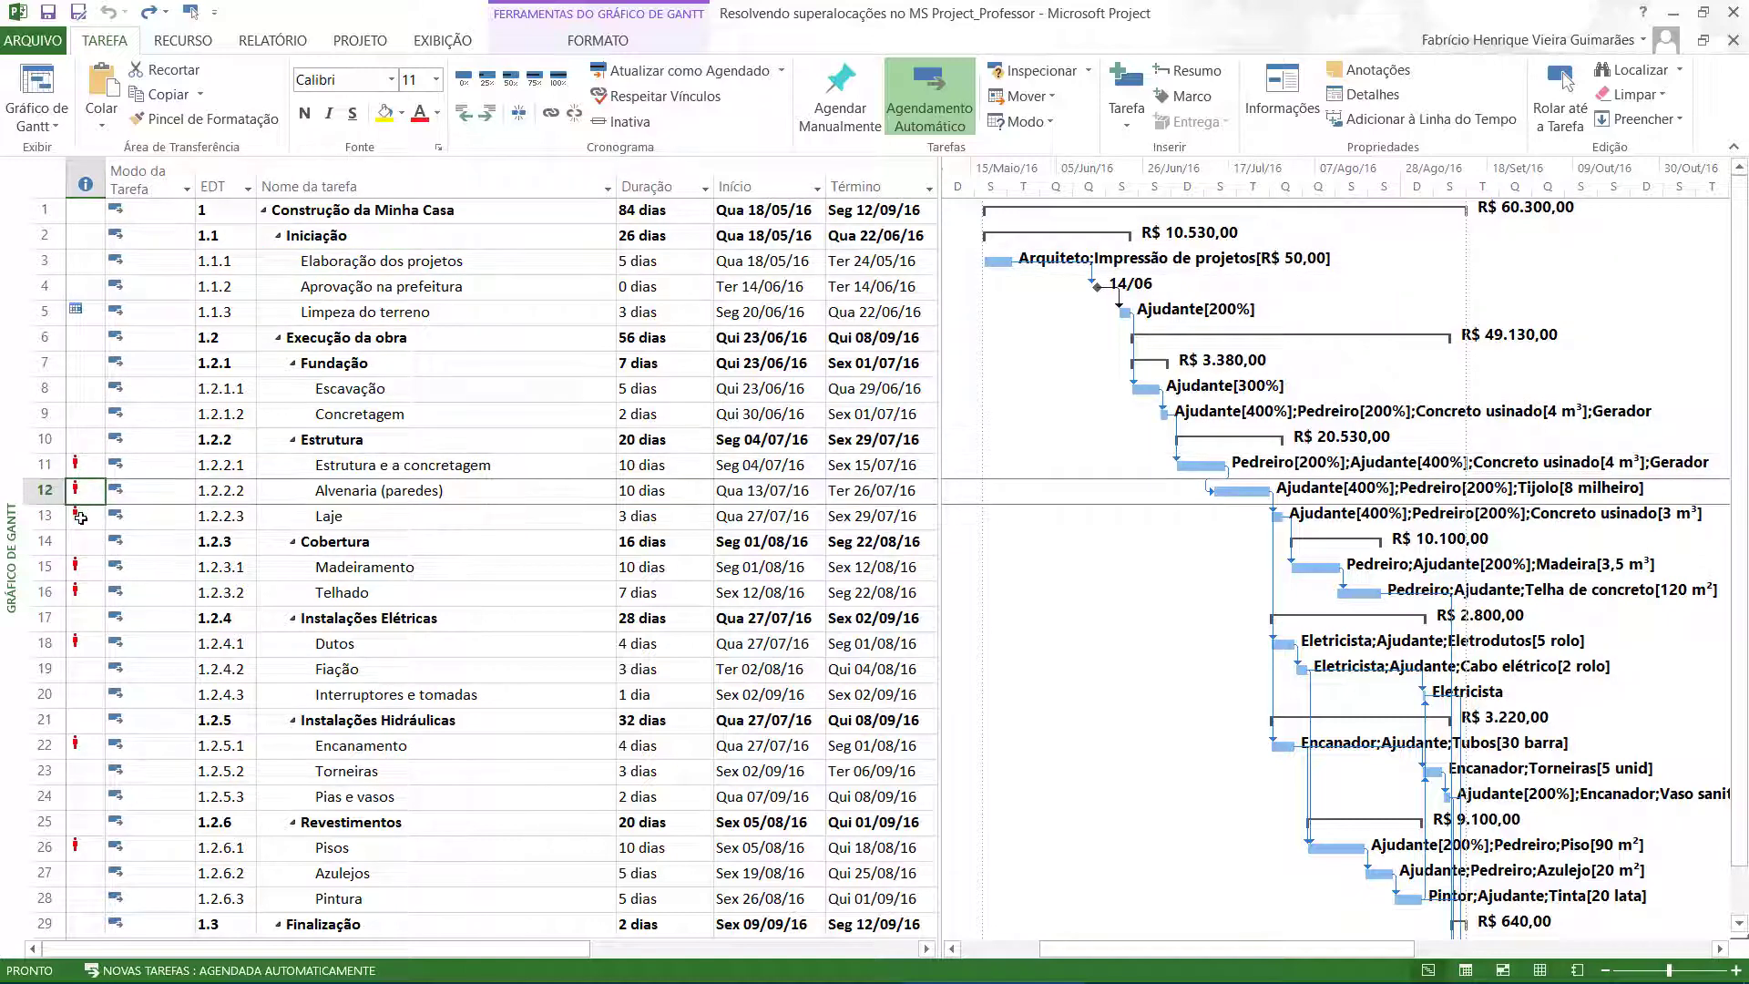
left_click(80, 516)
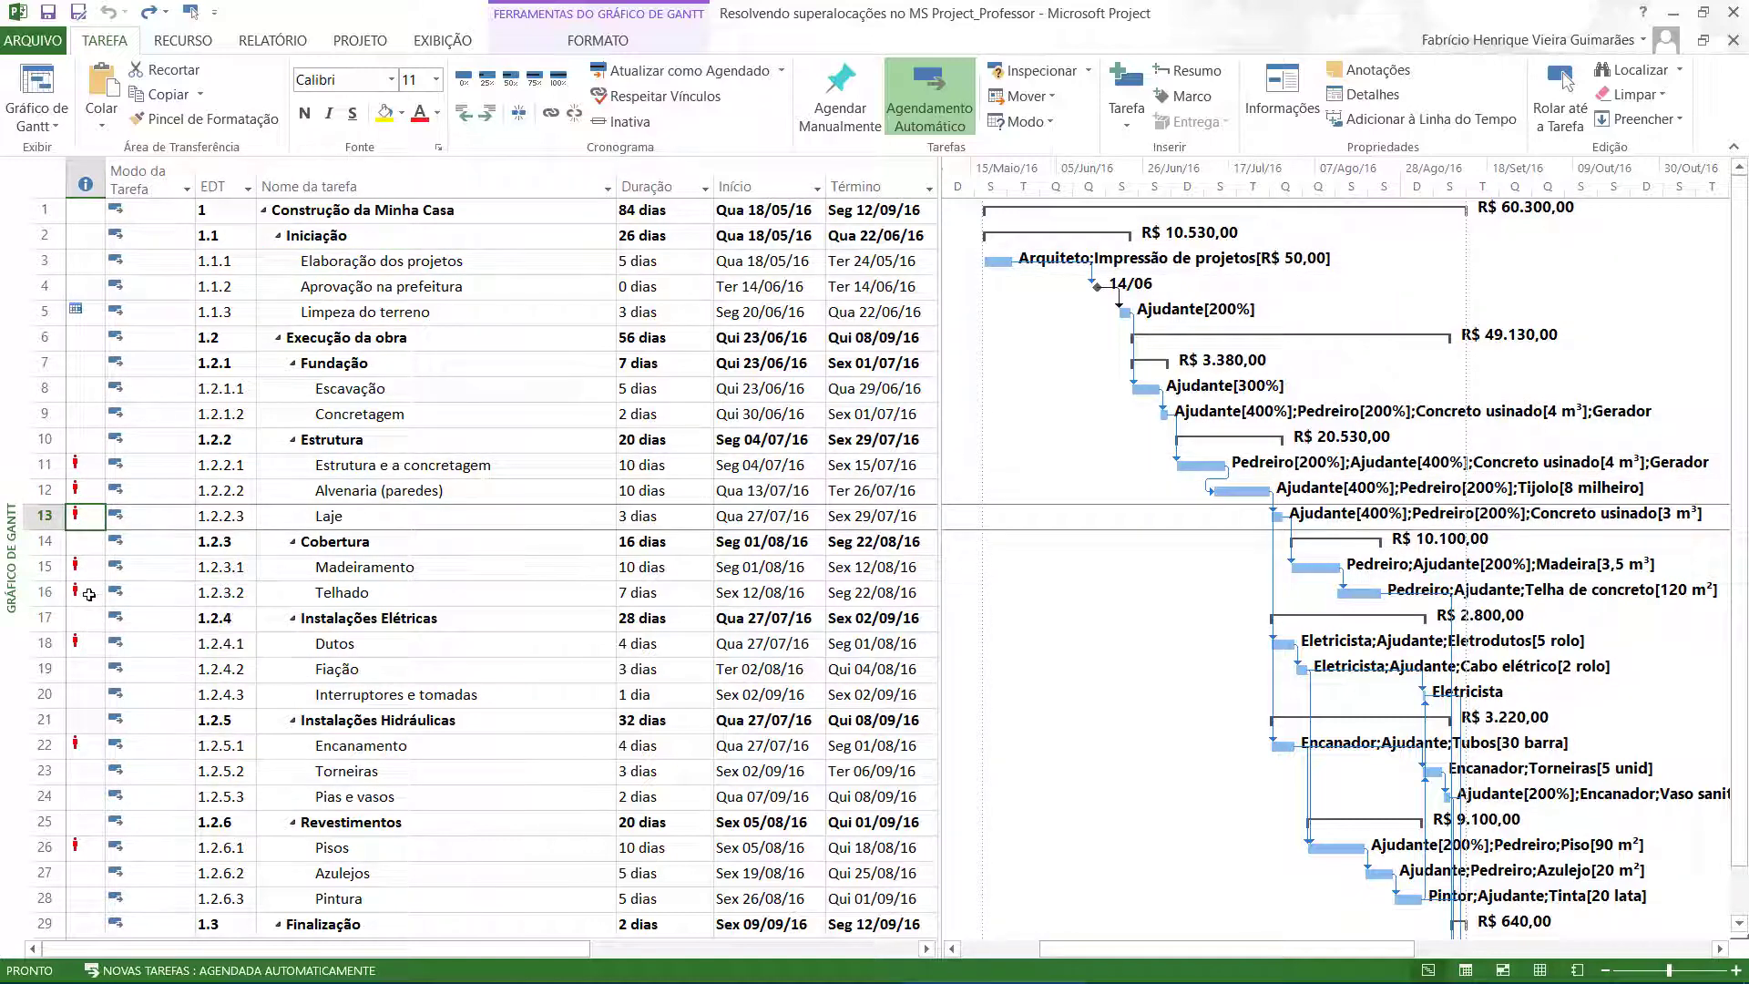
left_click(89, 593)
left_click(87, 572)
left_click(90, 463)
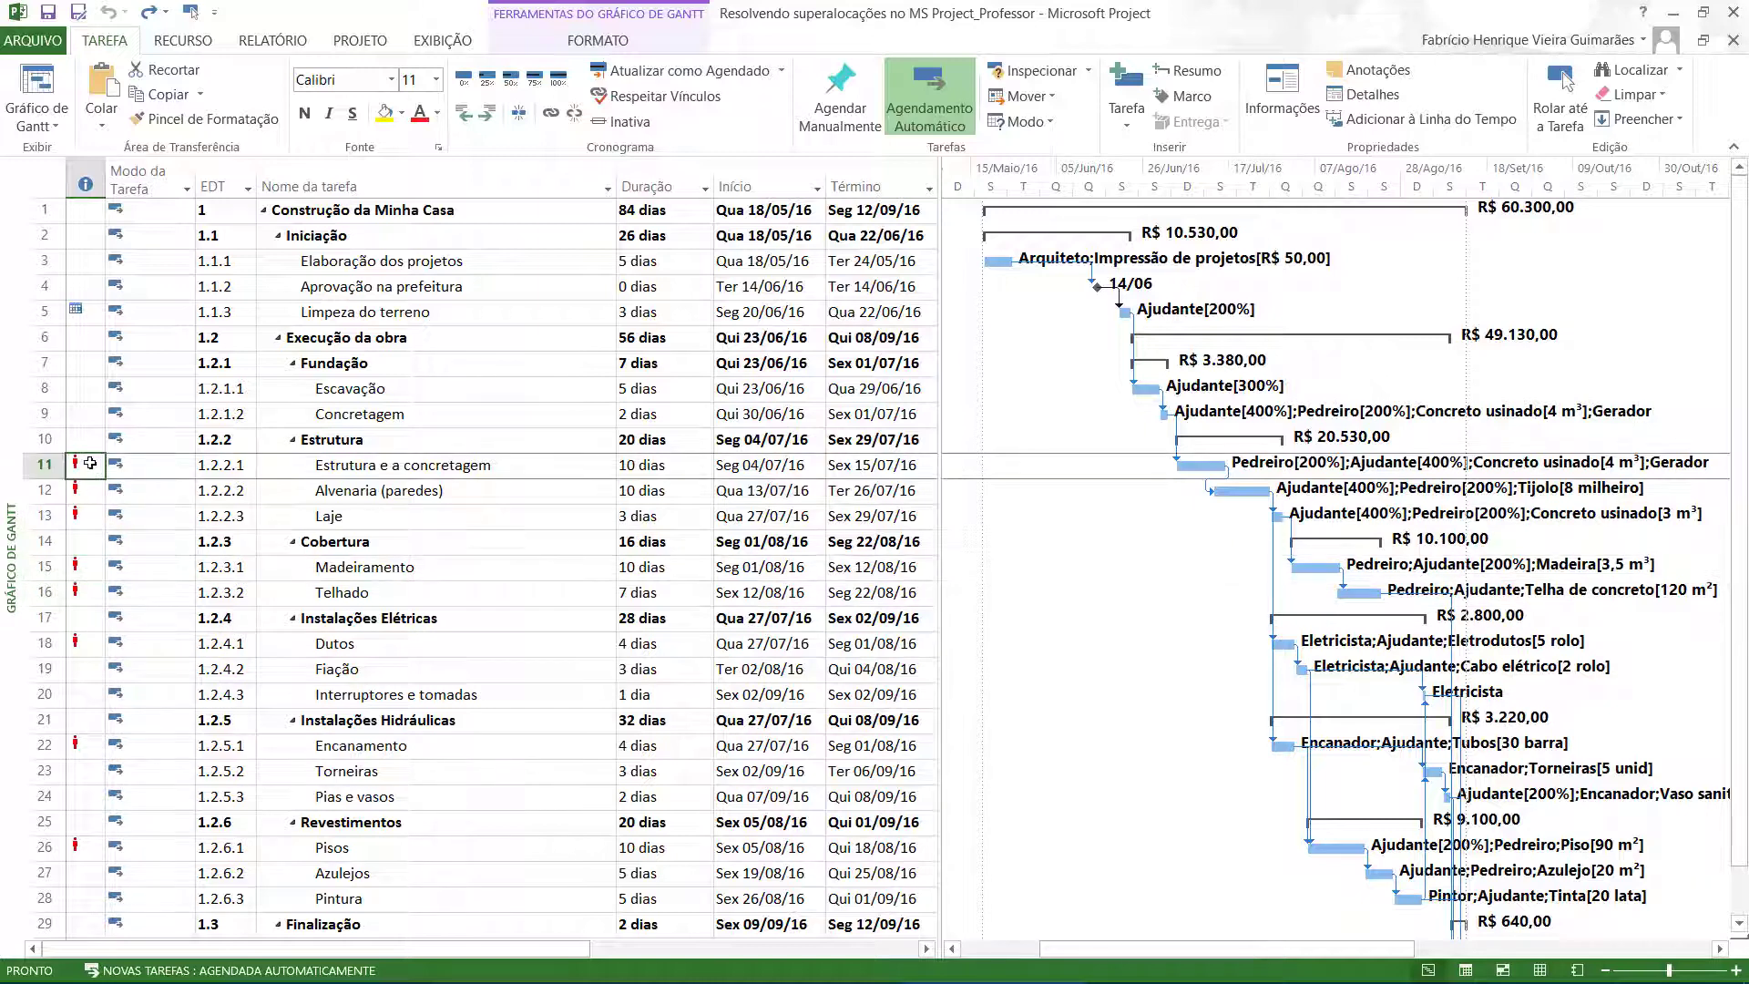
mouse_move(90, 462)
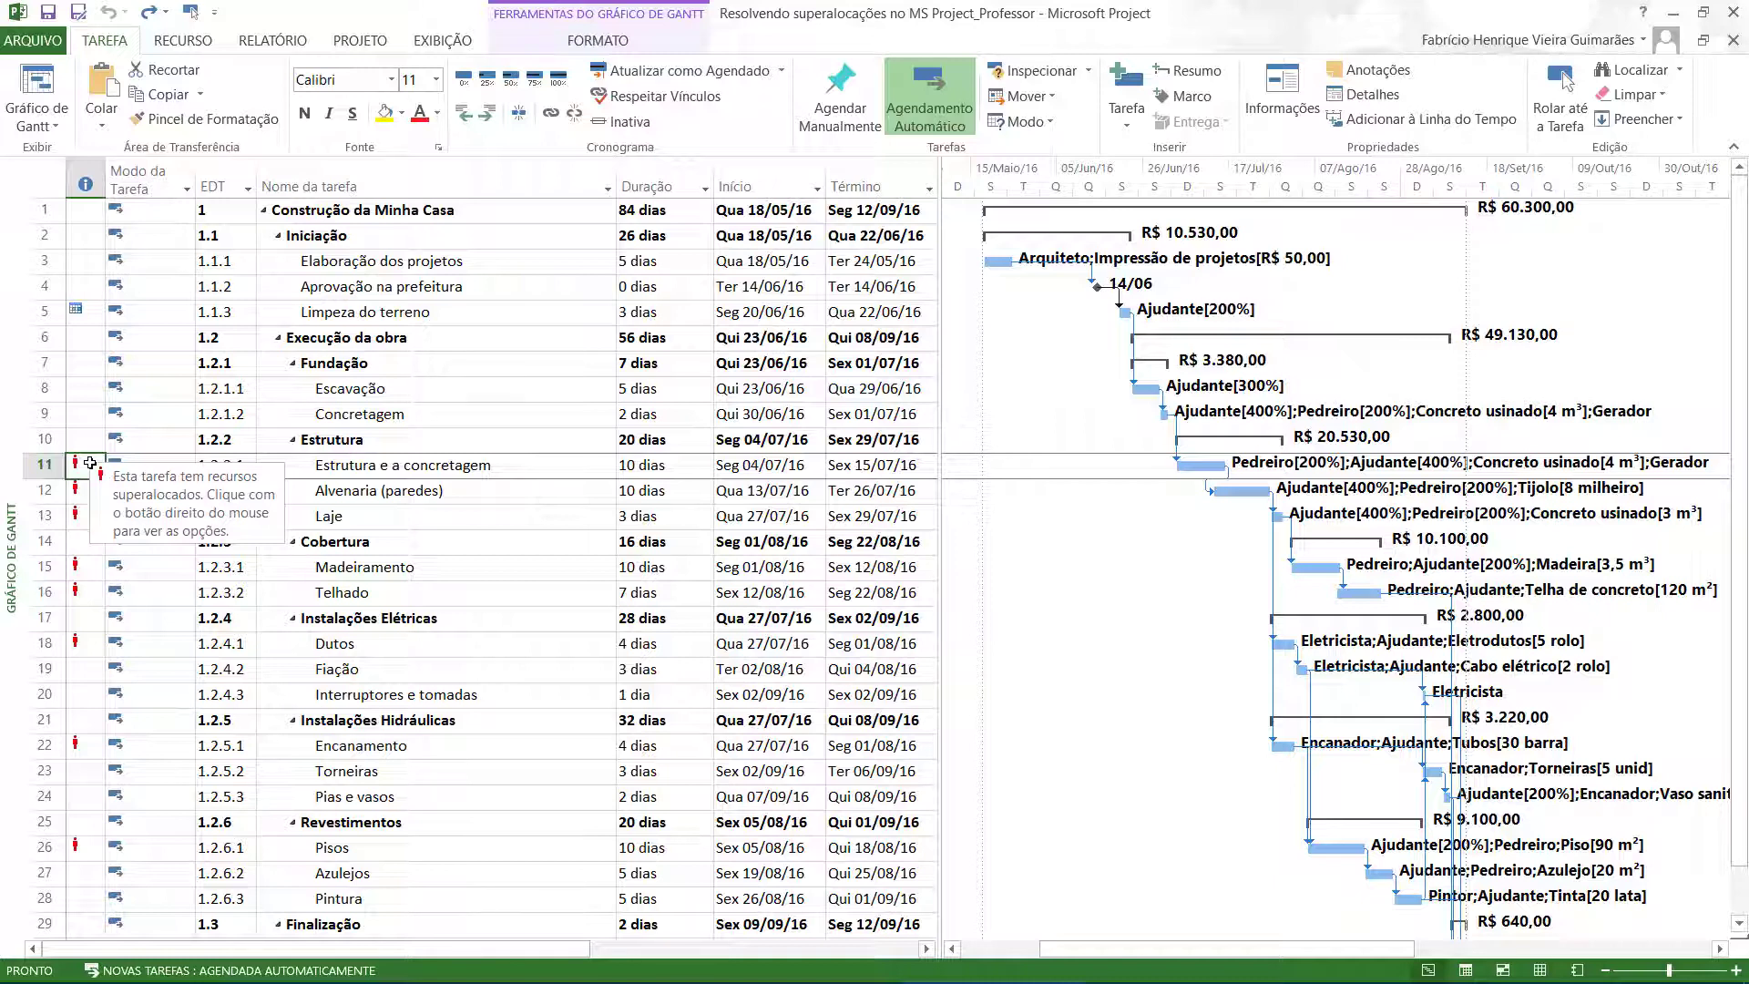
left_click(376, 469)
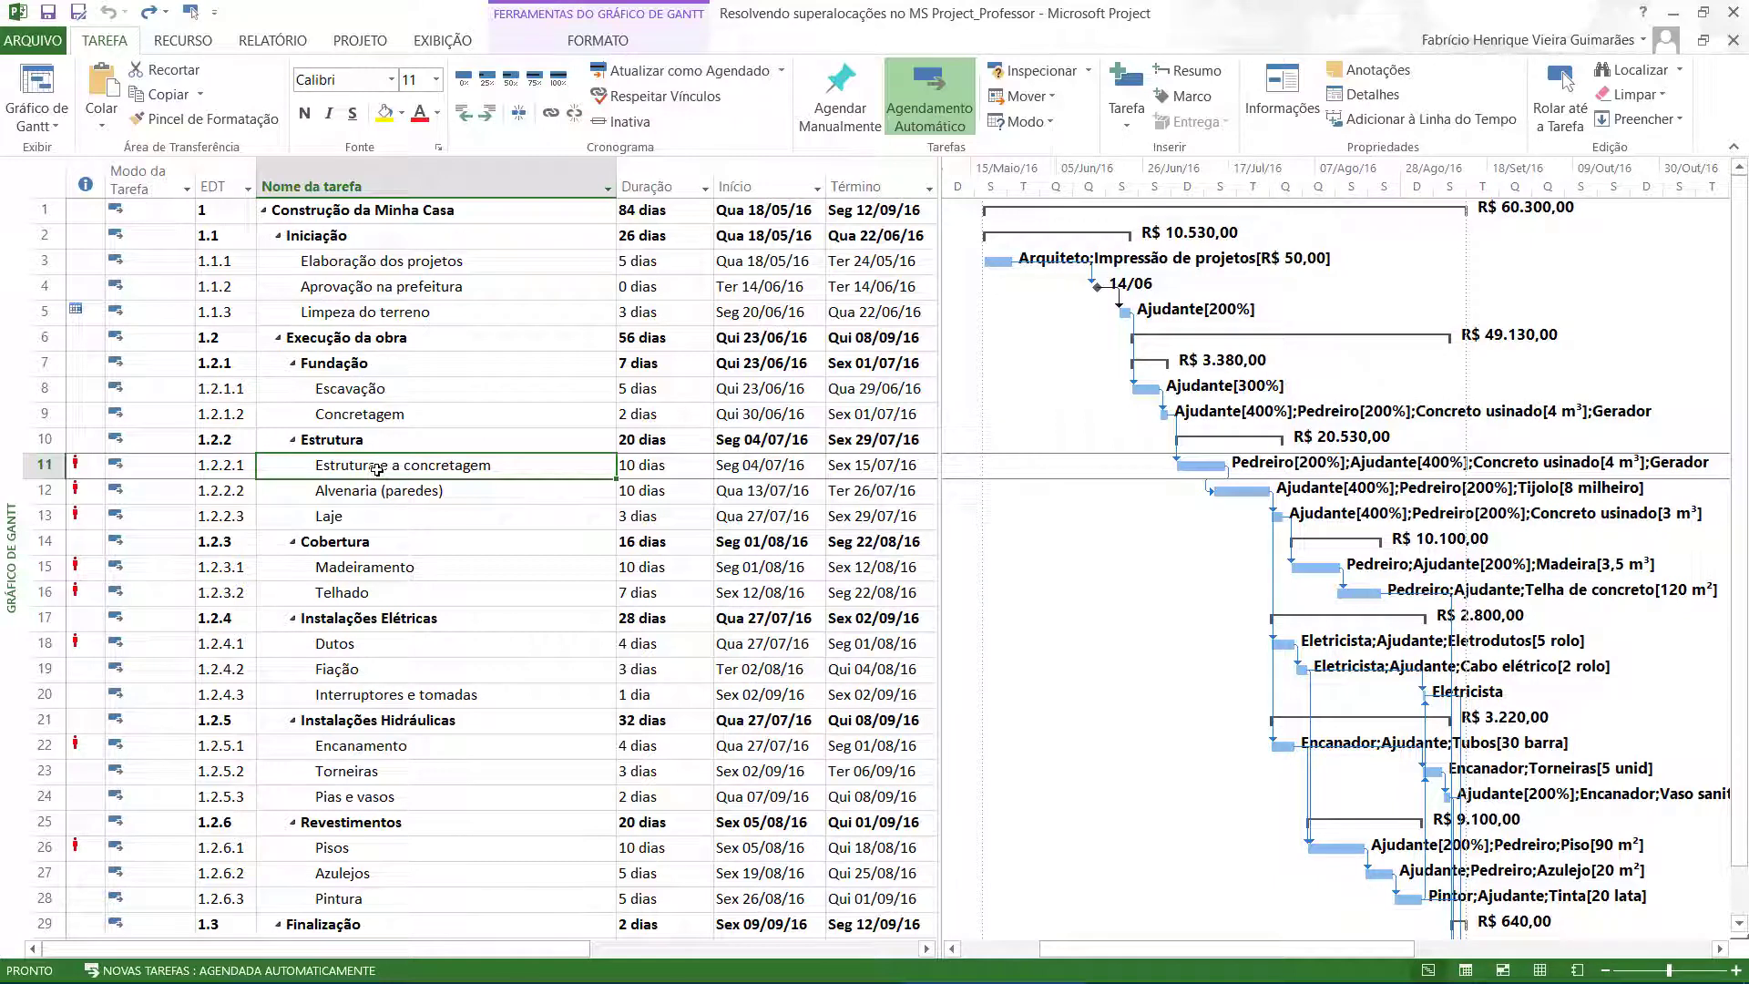
Open the Team Planner and look through the task assignments of all work resources.
left_click(185, 45)
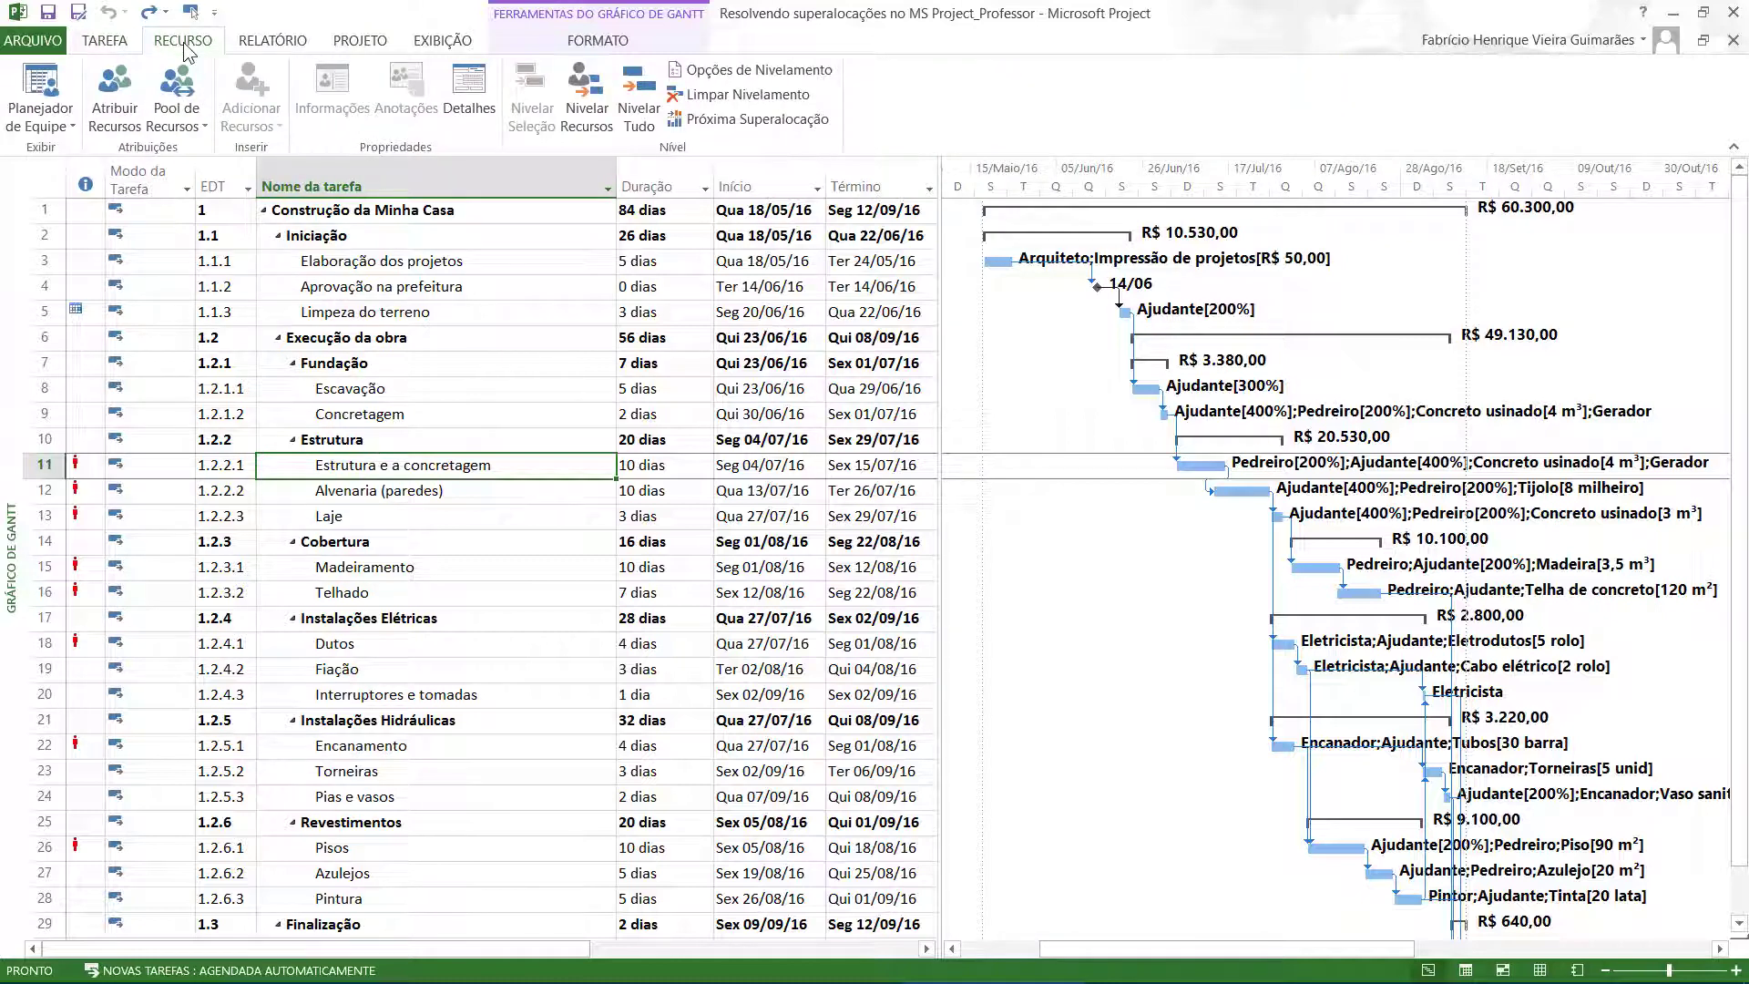
left_click(48, 78)
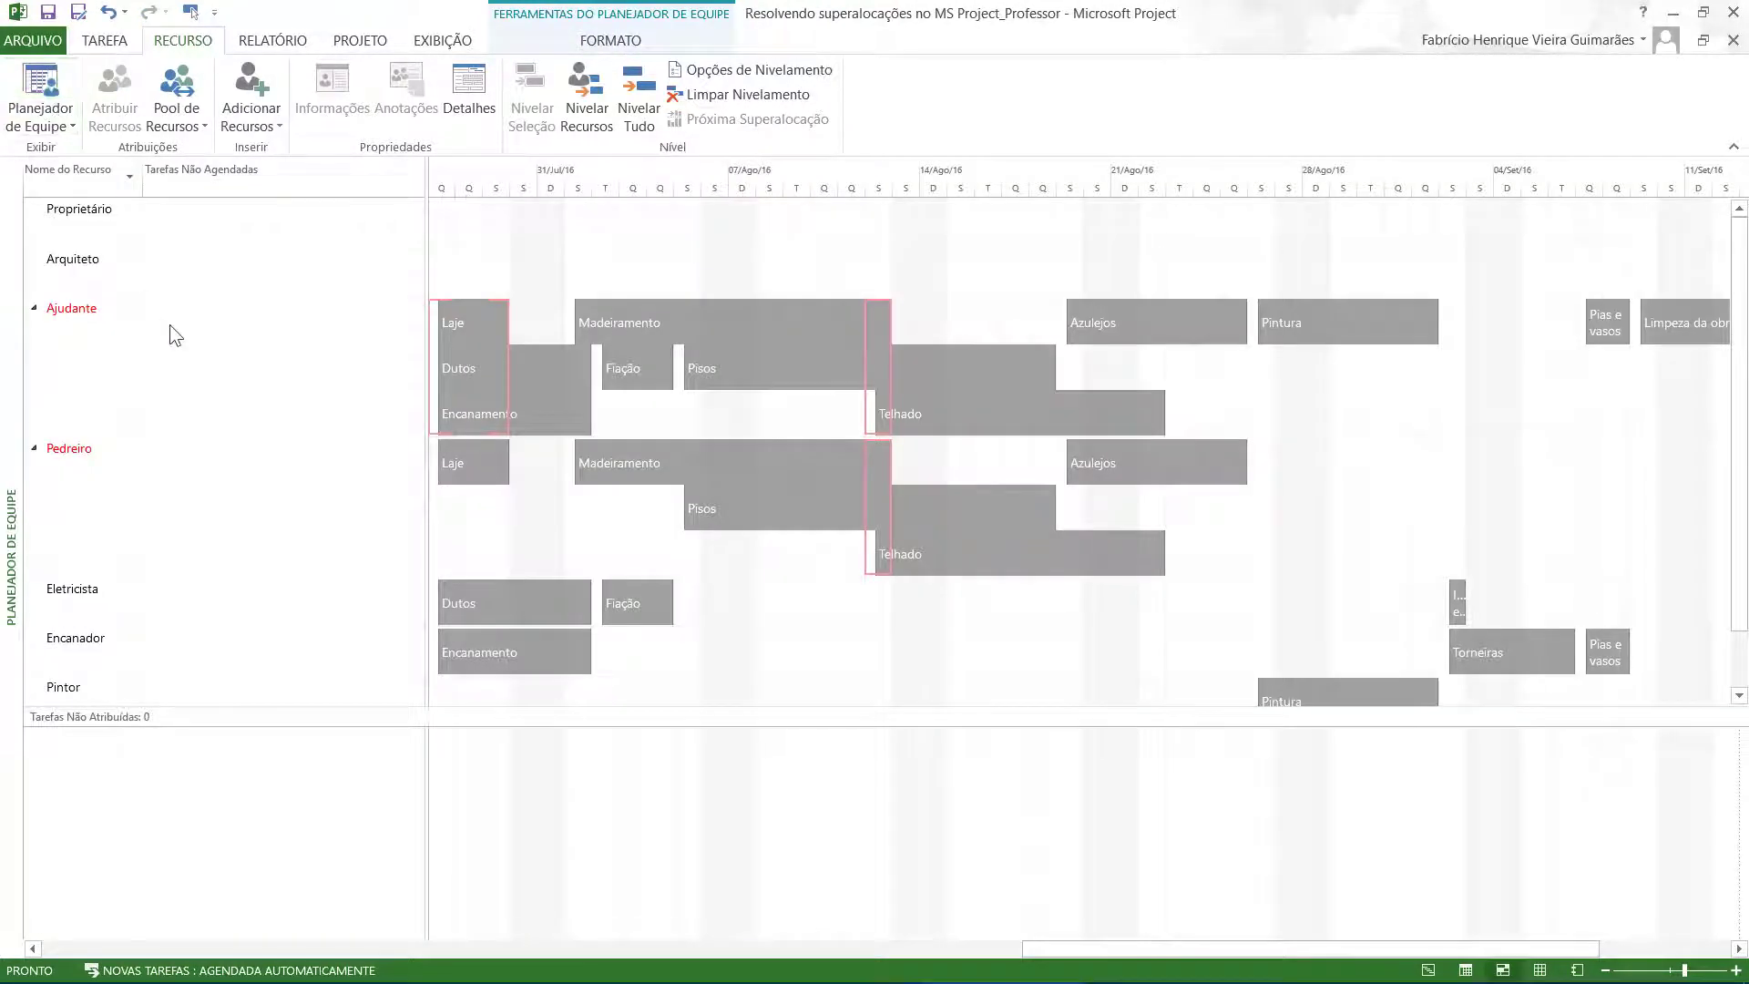
scroll(216, 410, "down", 1)
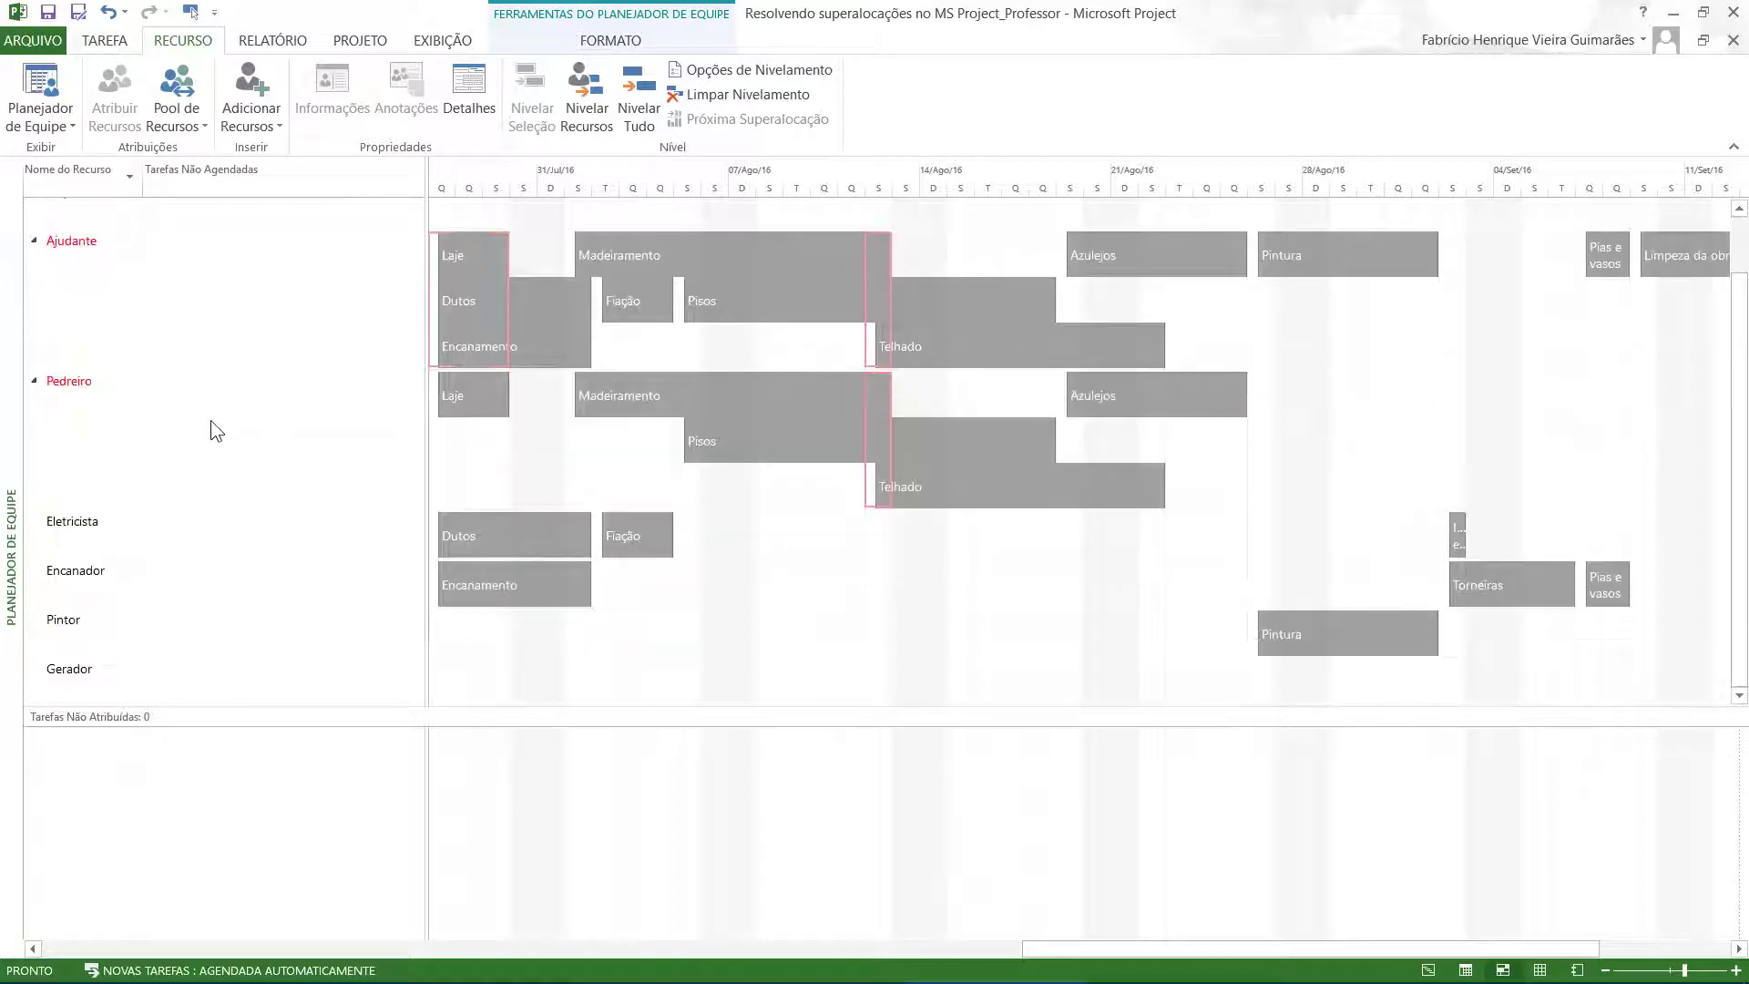
scroll(88, 674, "up", 1)
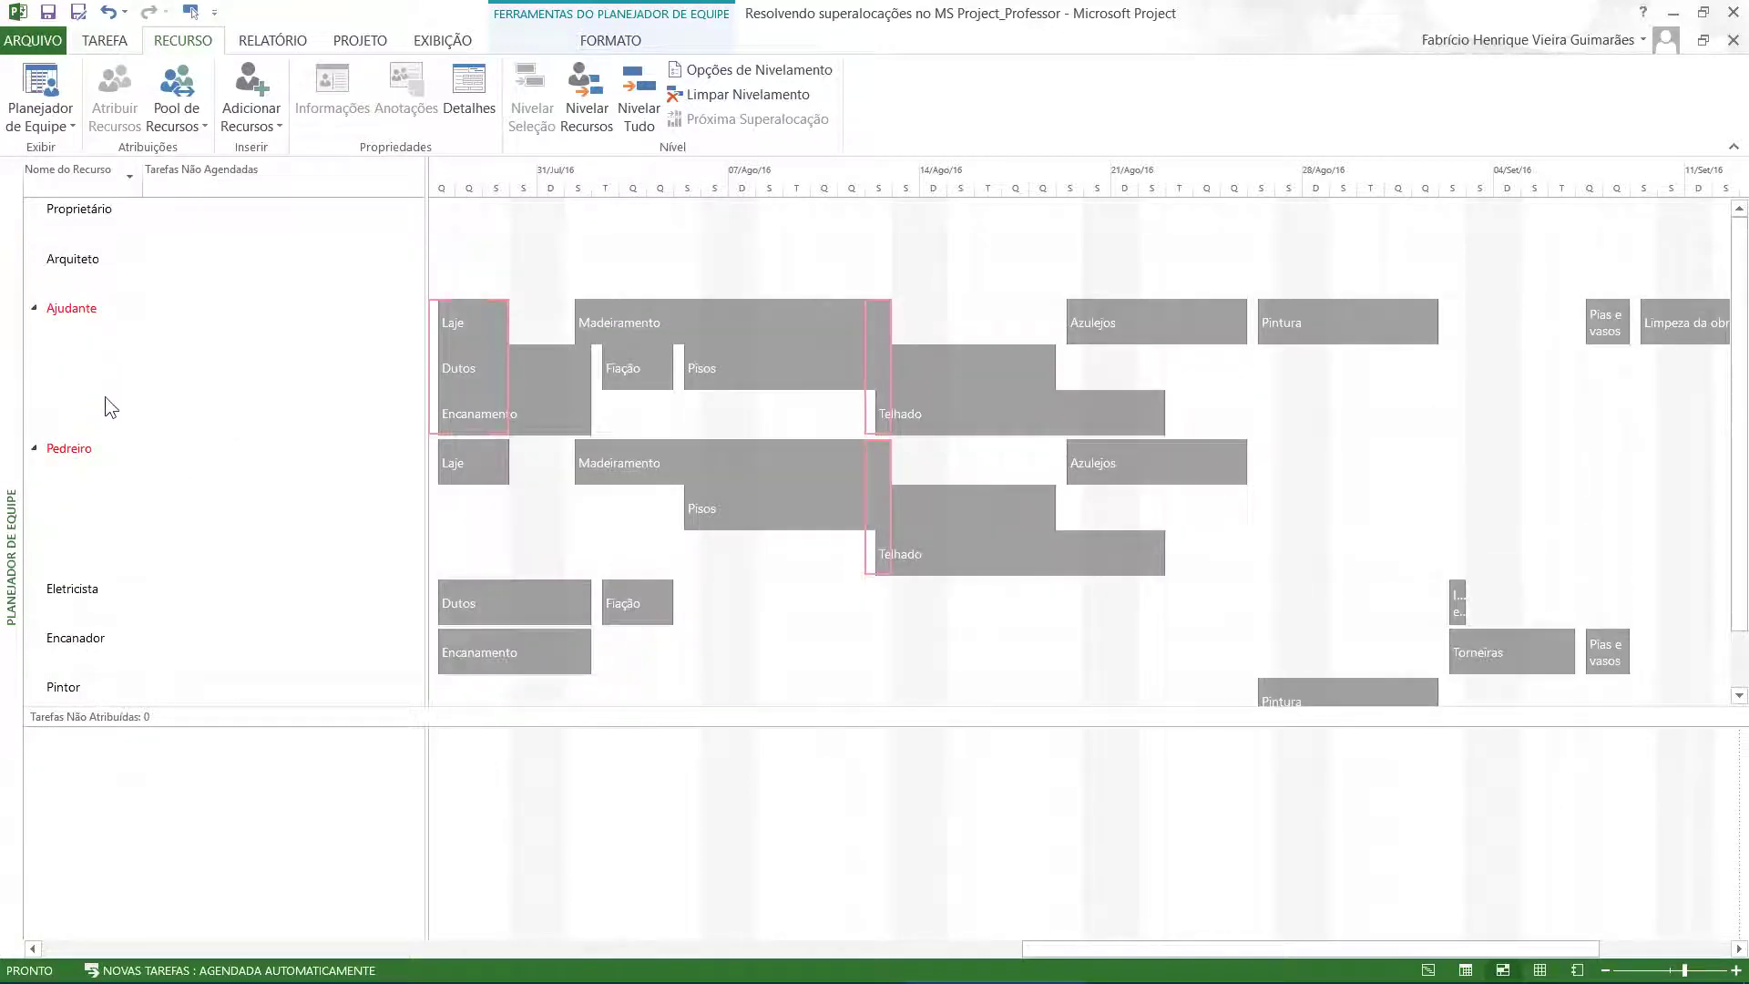
scroll(105, 398, "down", 1)
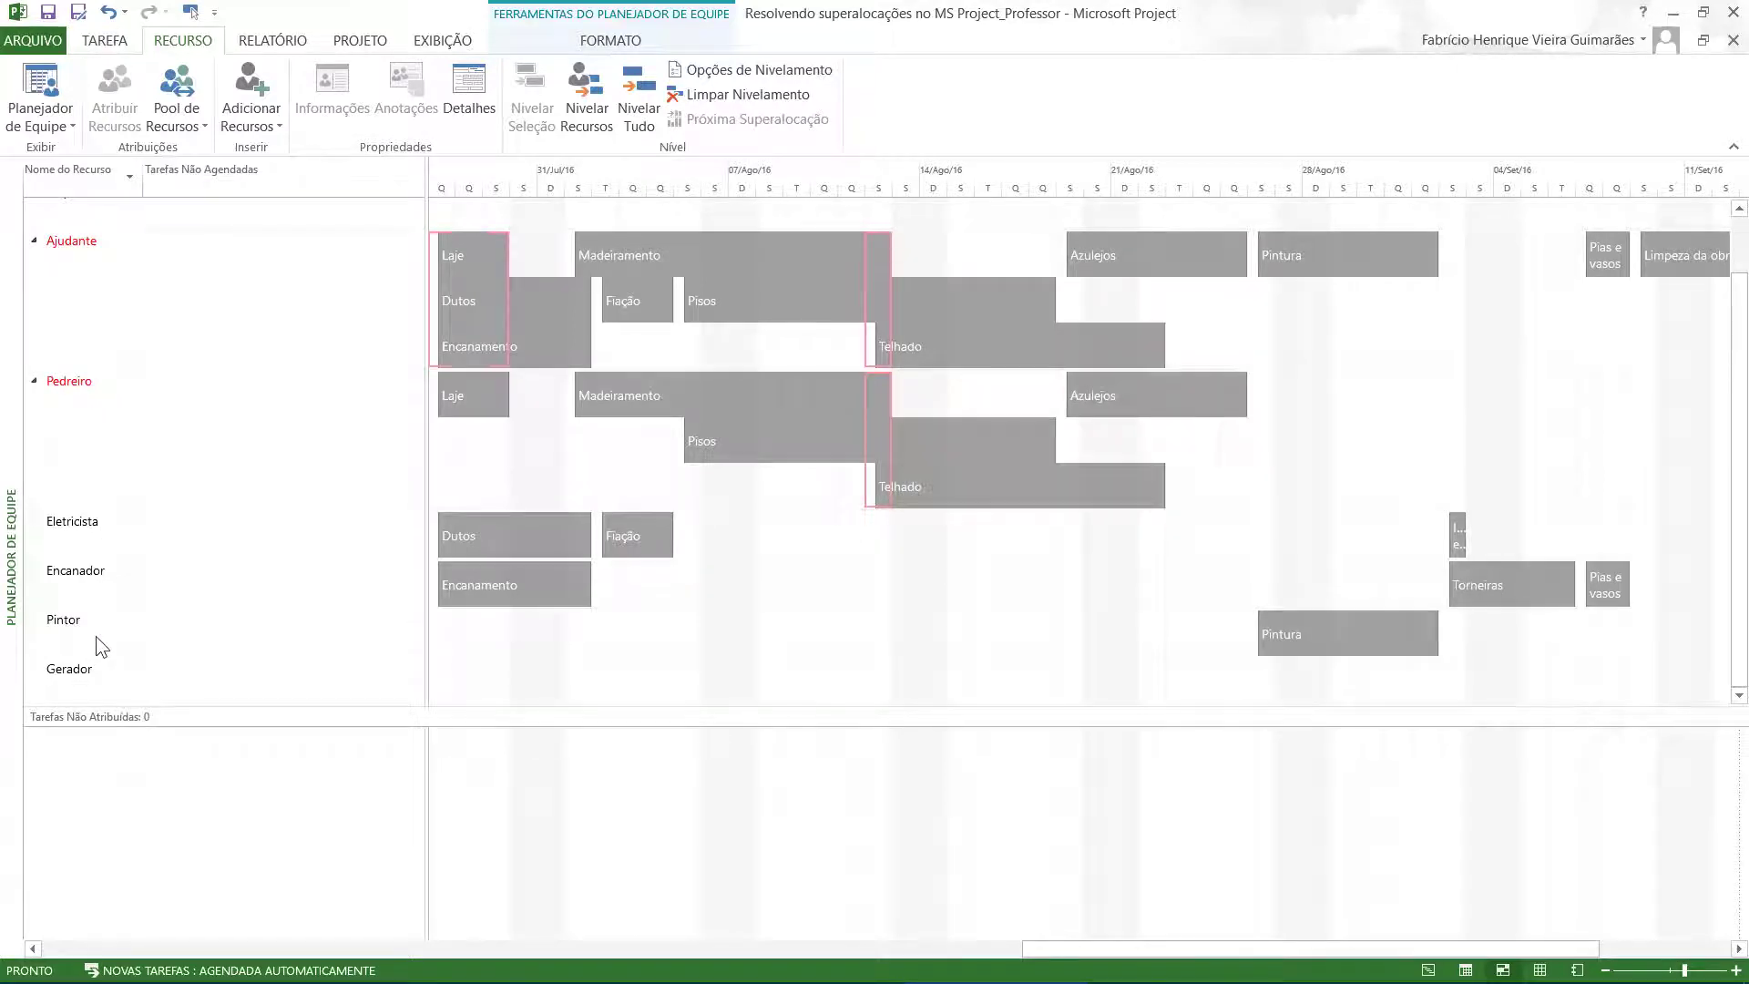
scroll(96, 638, "up", 1)
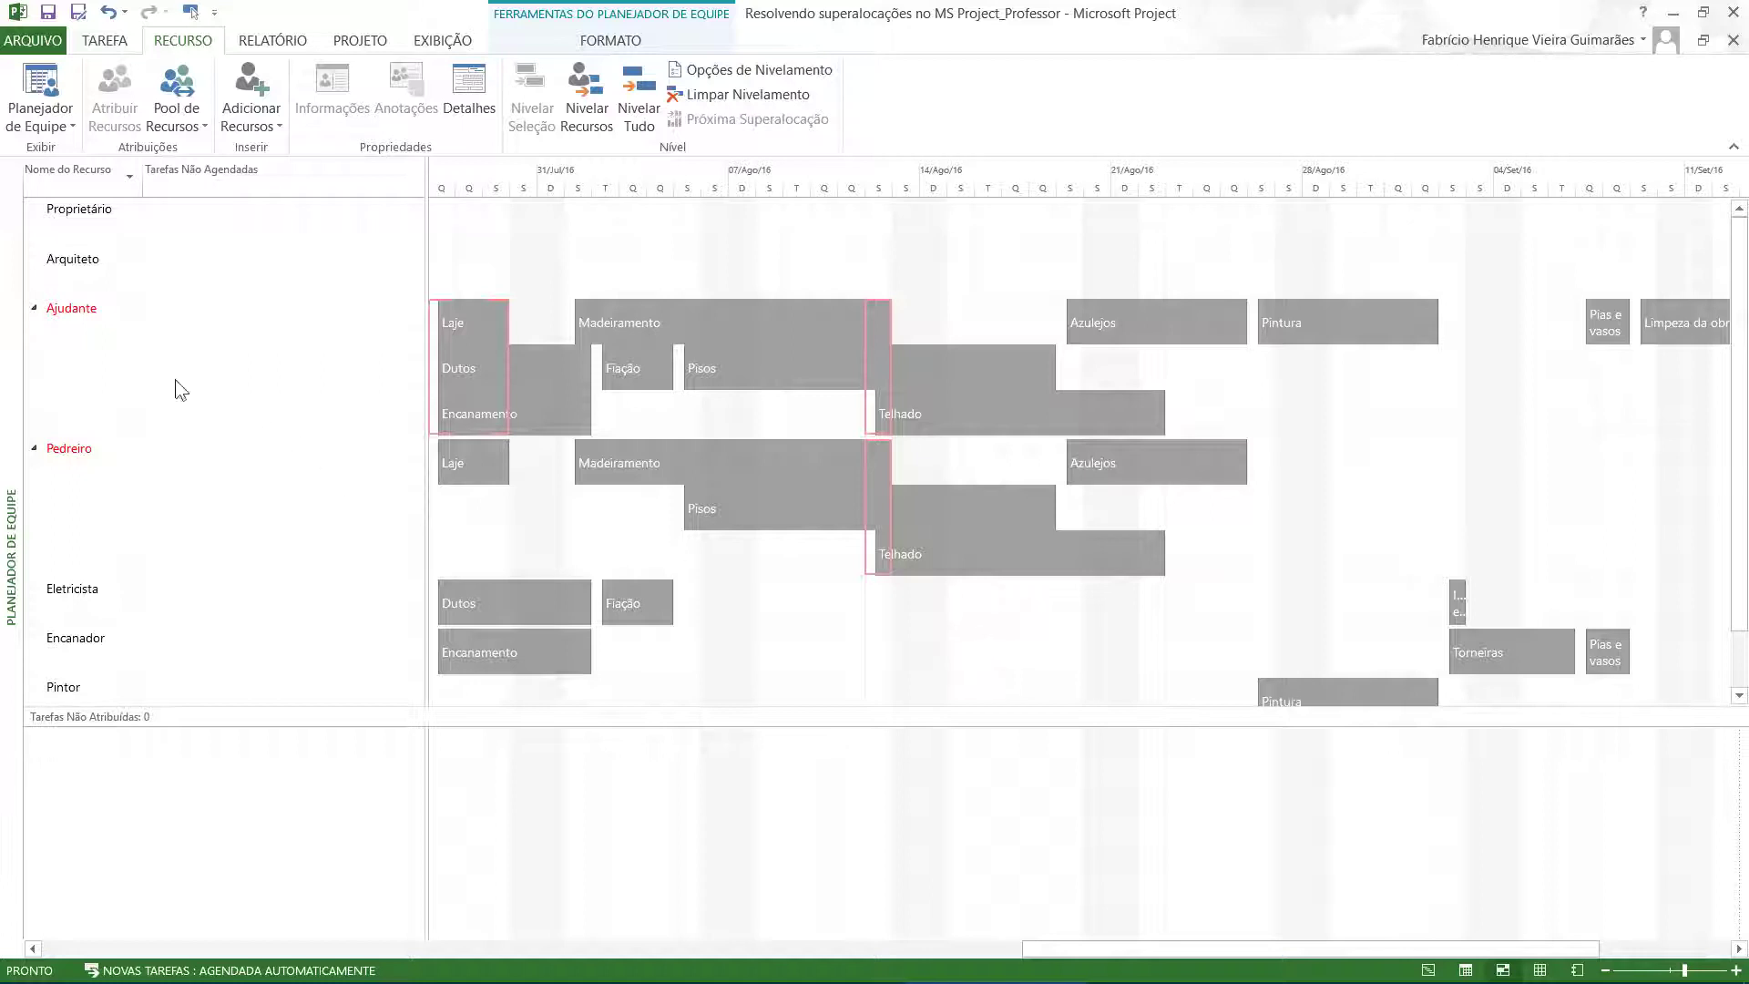
Examine the overlapping Madeiramento, Pisos and Telhado tasks of the Ajudante resource, and select the Pedreiro resource.
left_click(91, 352)
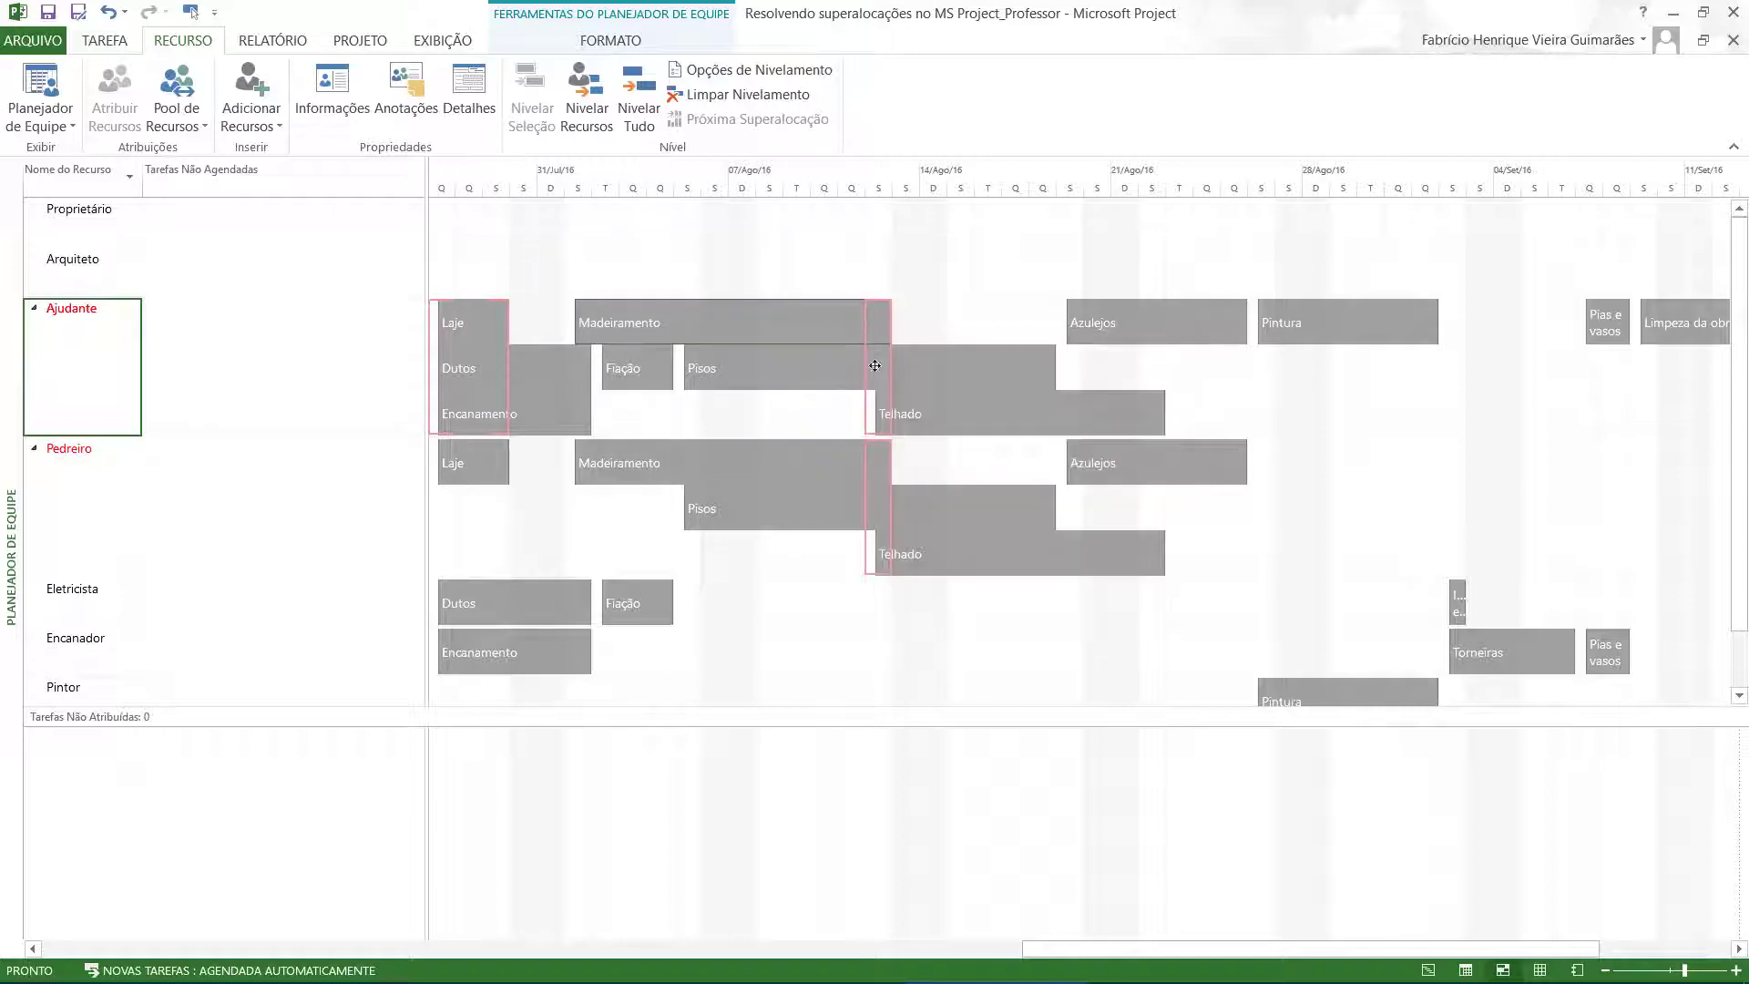
mouse_move(900, 385)
mouse_move(774, 326)
mouse_move(861, 319)
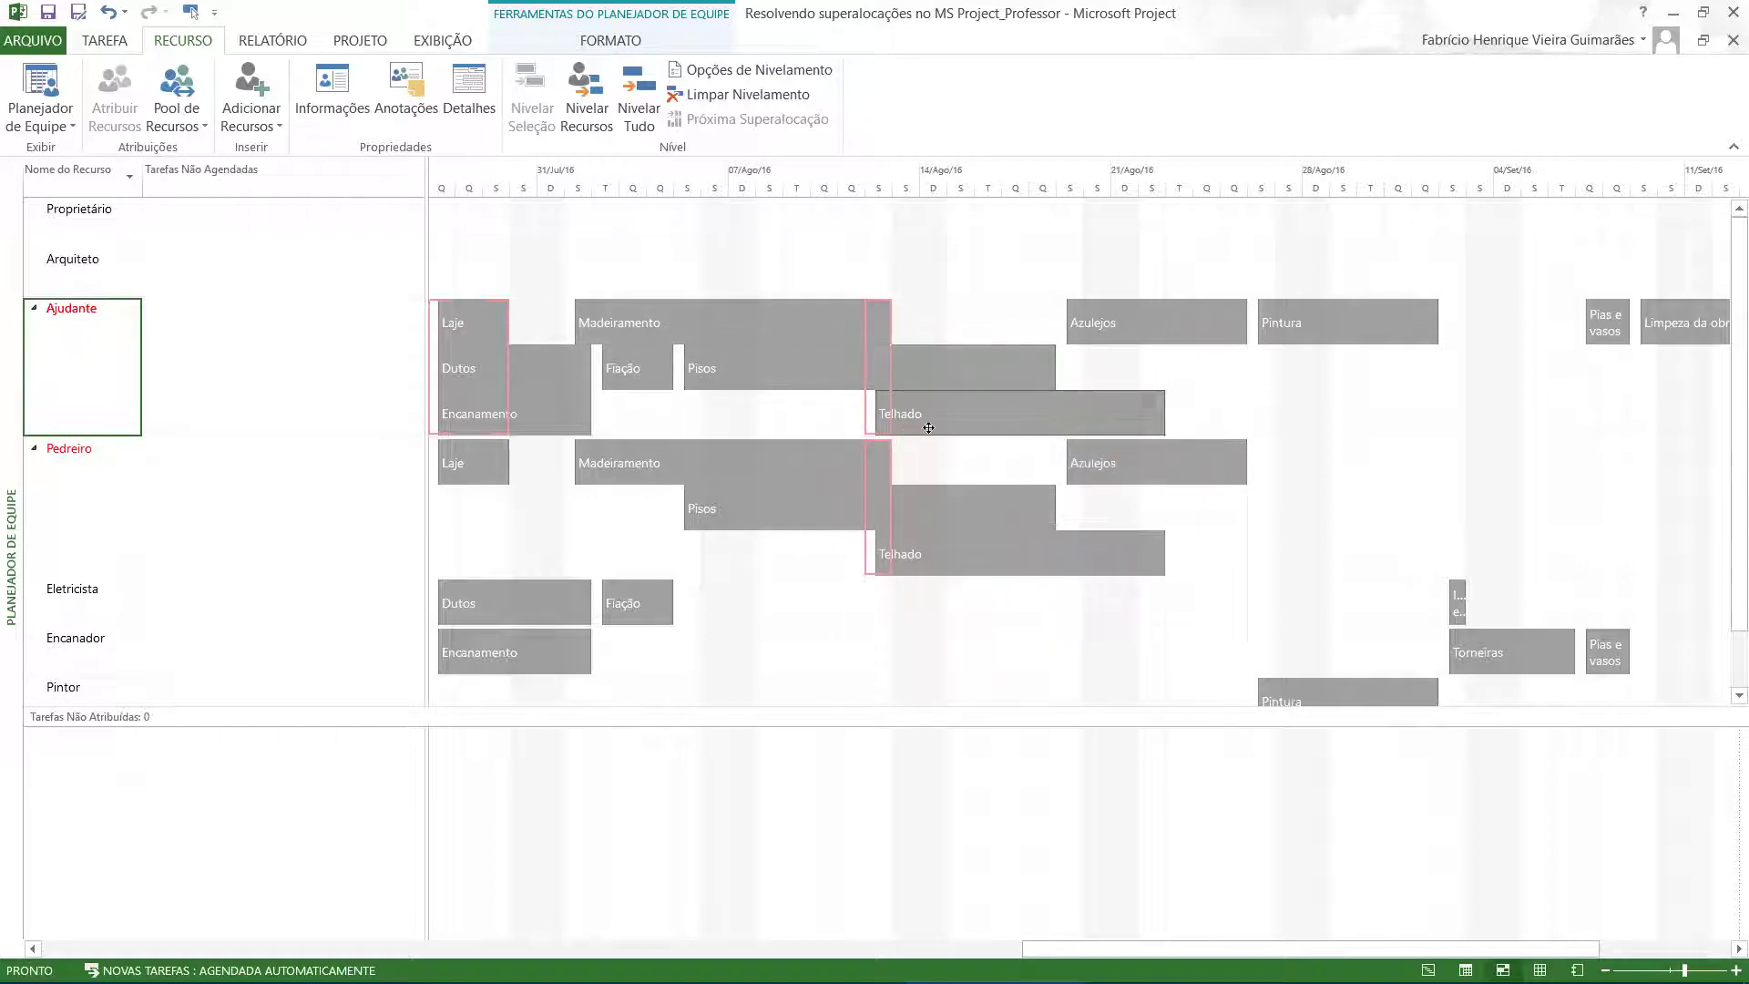
mouse_move(941, 416)
left_click(115, 493)
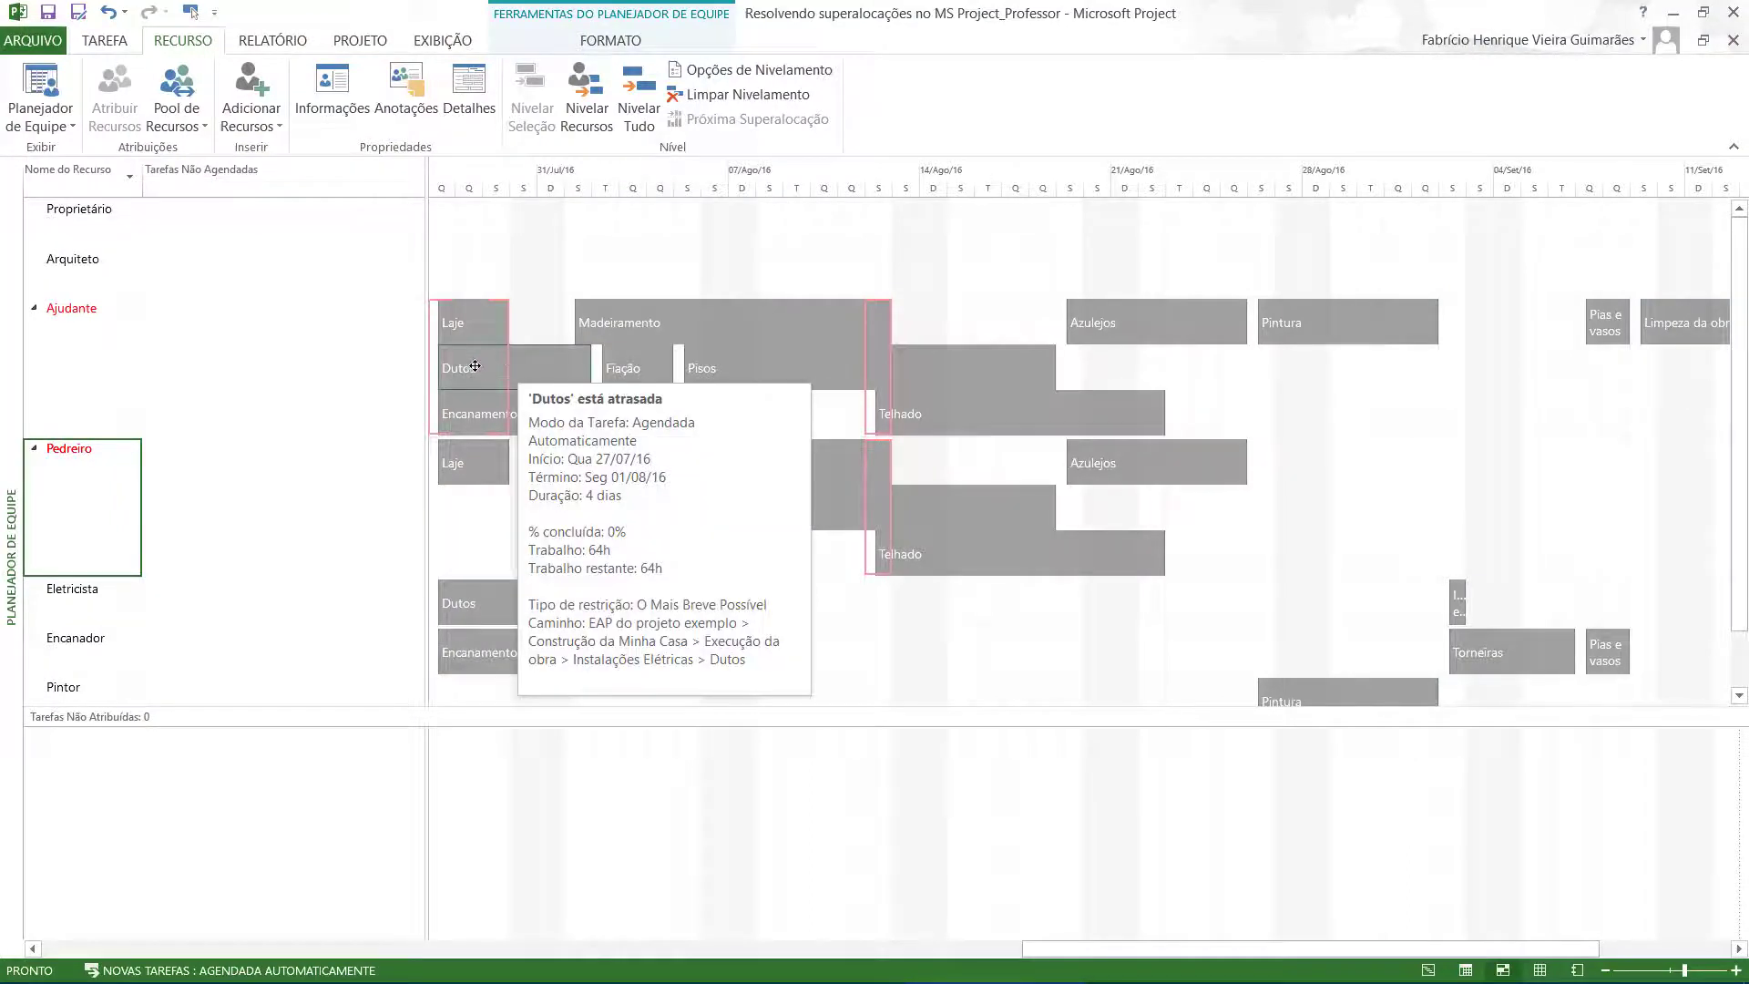
Try moving the Ajudante's Dutos task to start after Laje in the Team Planner, and undo the move.
left_click_drag(476, 366, 537, 362)
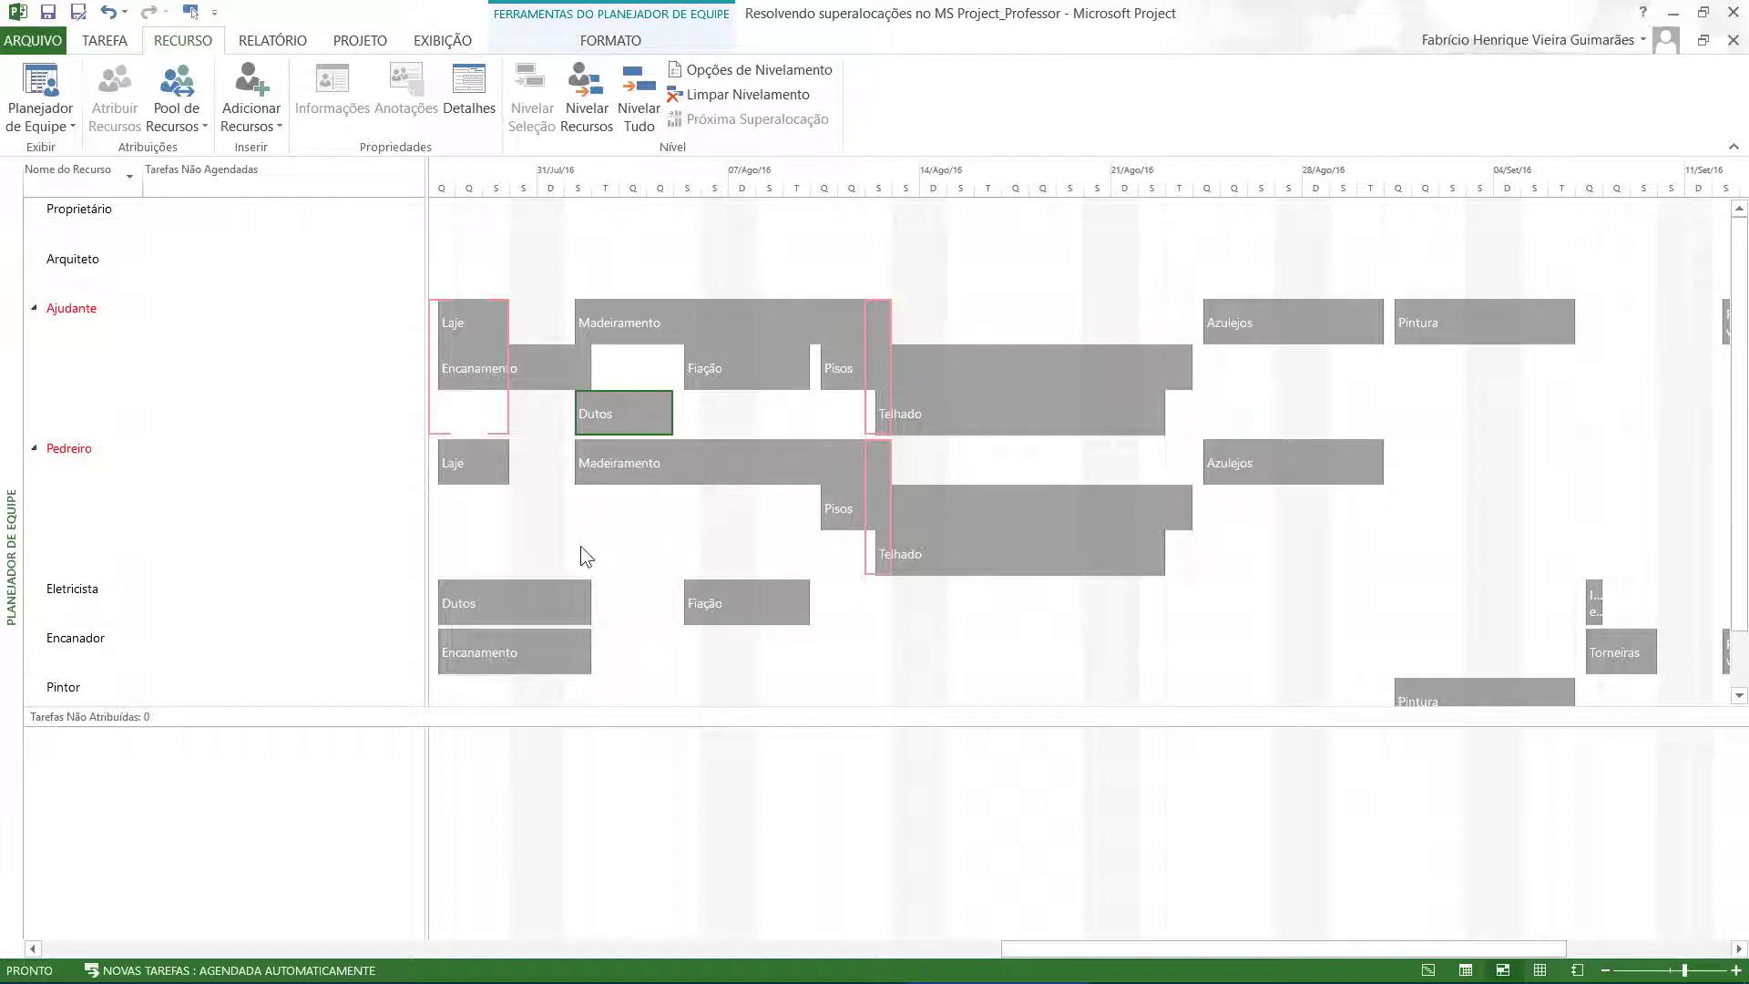
key("ctrl+z")
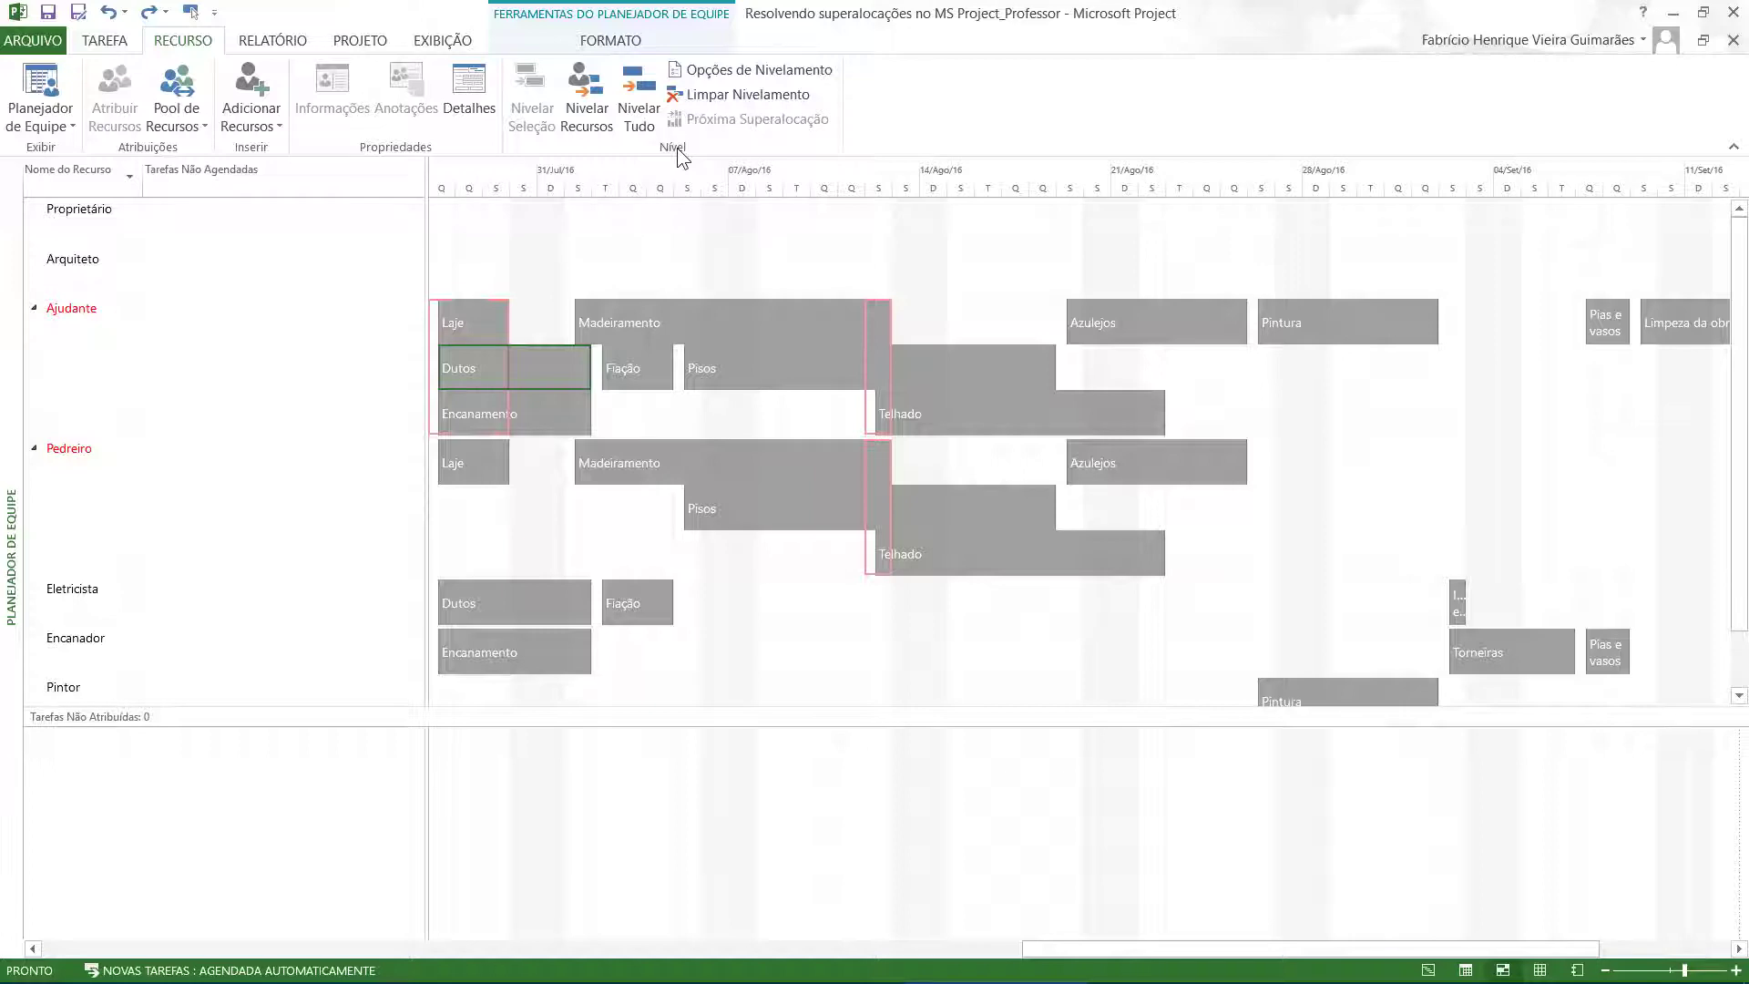
Switch from the Team Planner back to the Gantt Chart view.
left_click(458, 45)
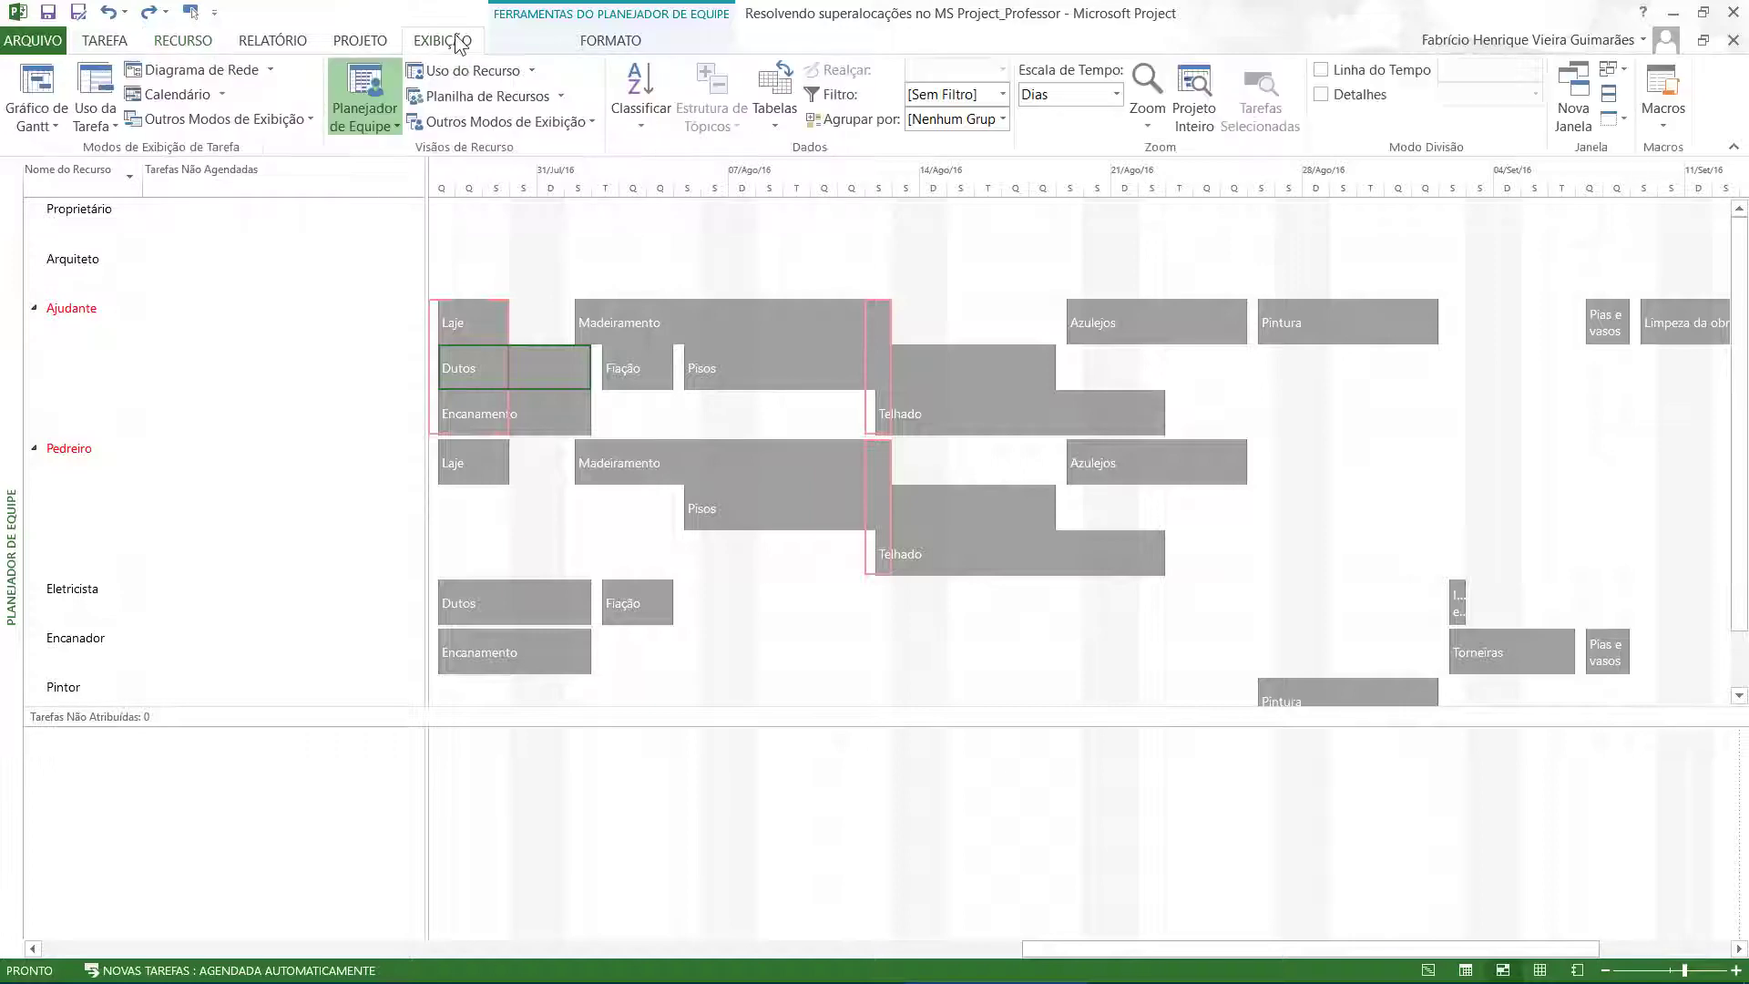
left_click(38, 84)
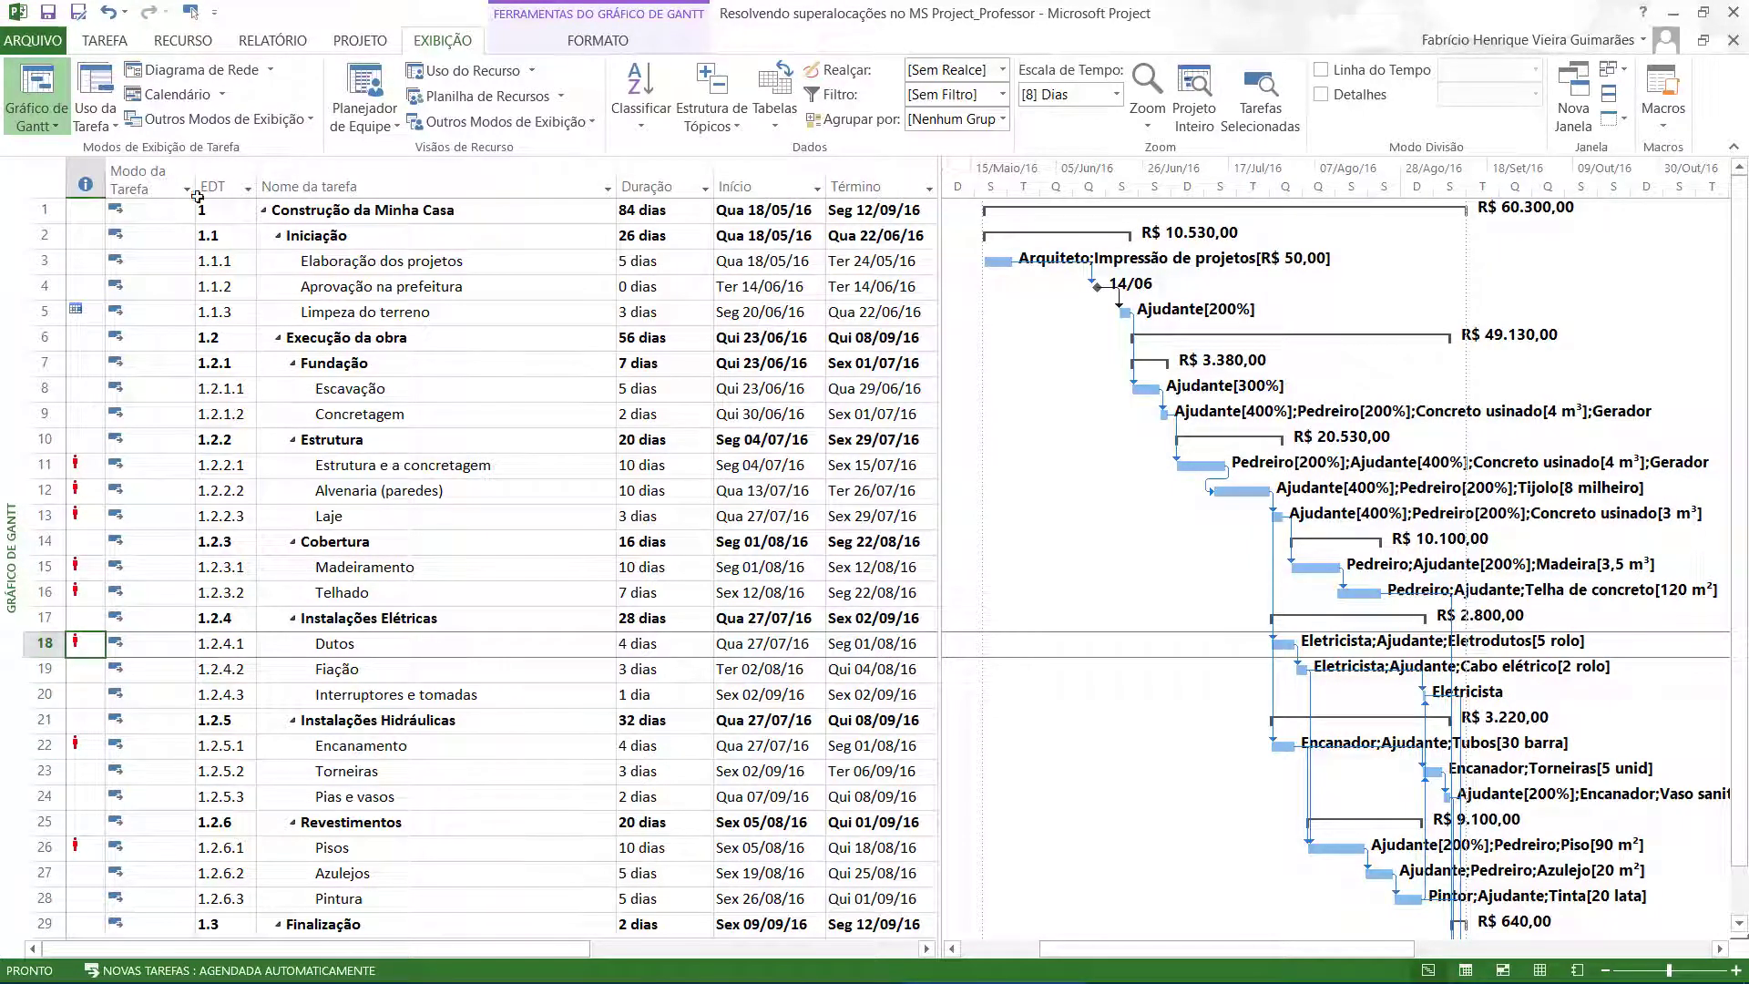
left_click(204, 42)
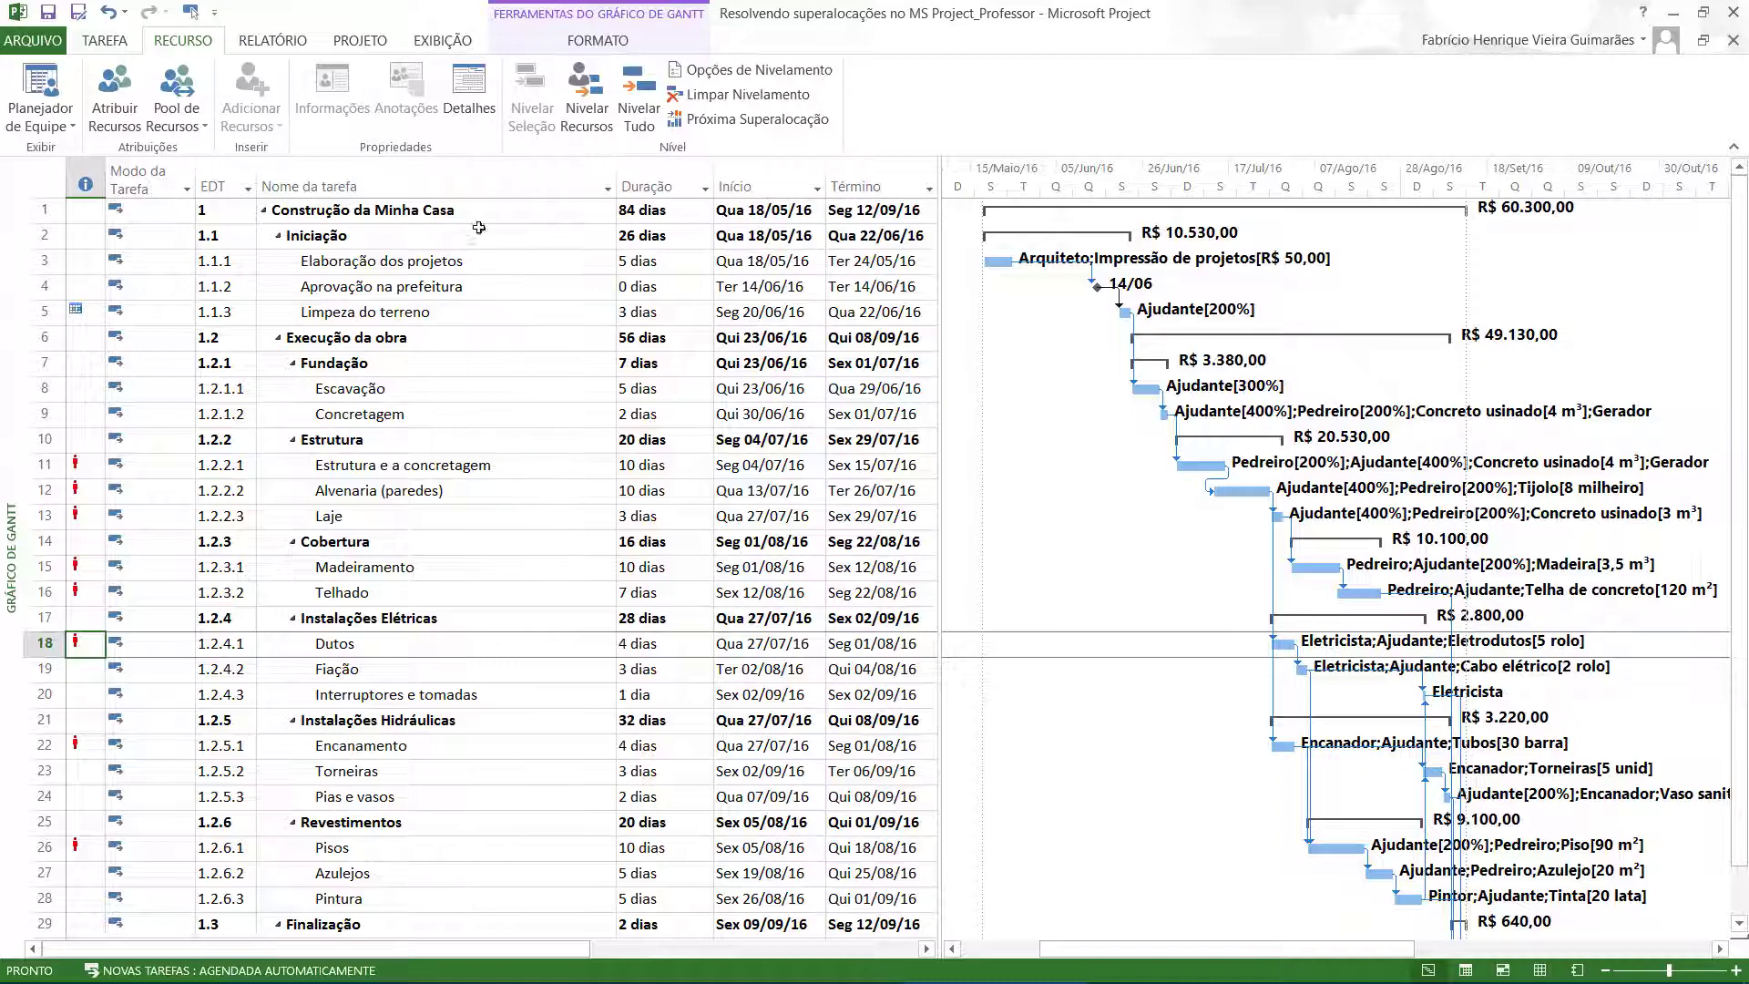
Open the Resource Sheet and inspect the overallocated Ajudante and Pedreiro resources.
left_click(450, 42)
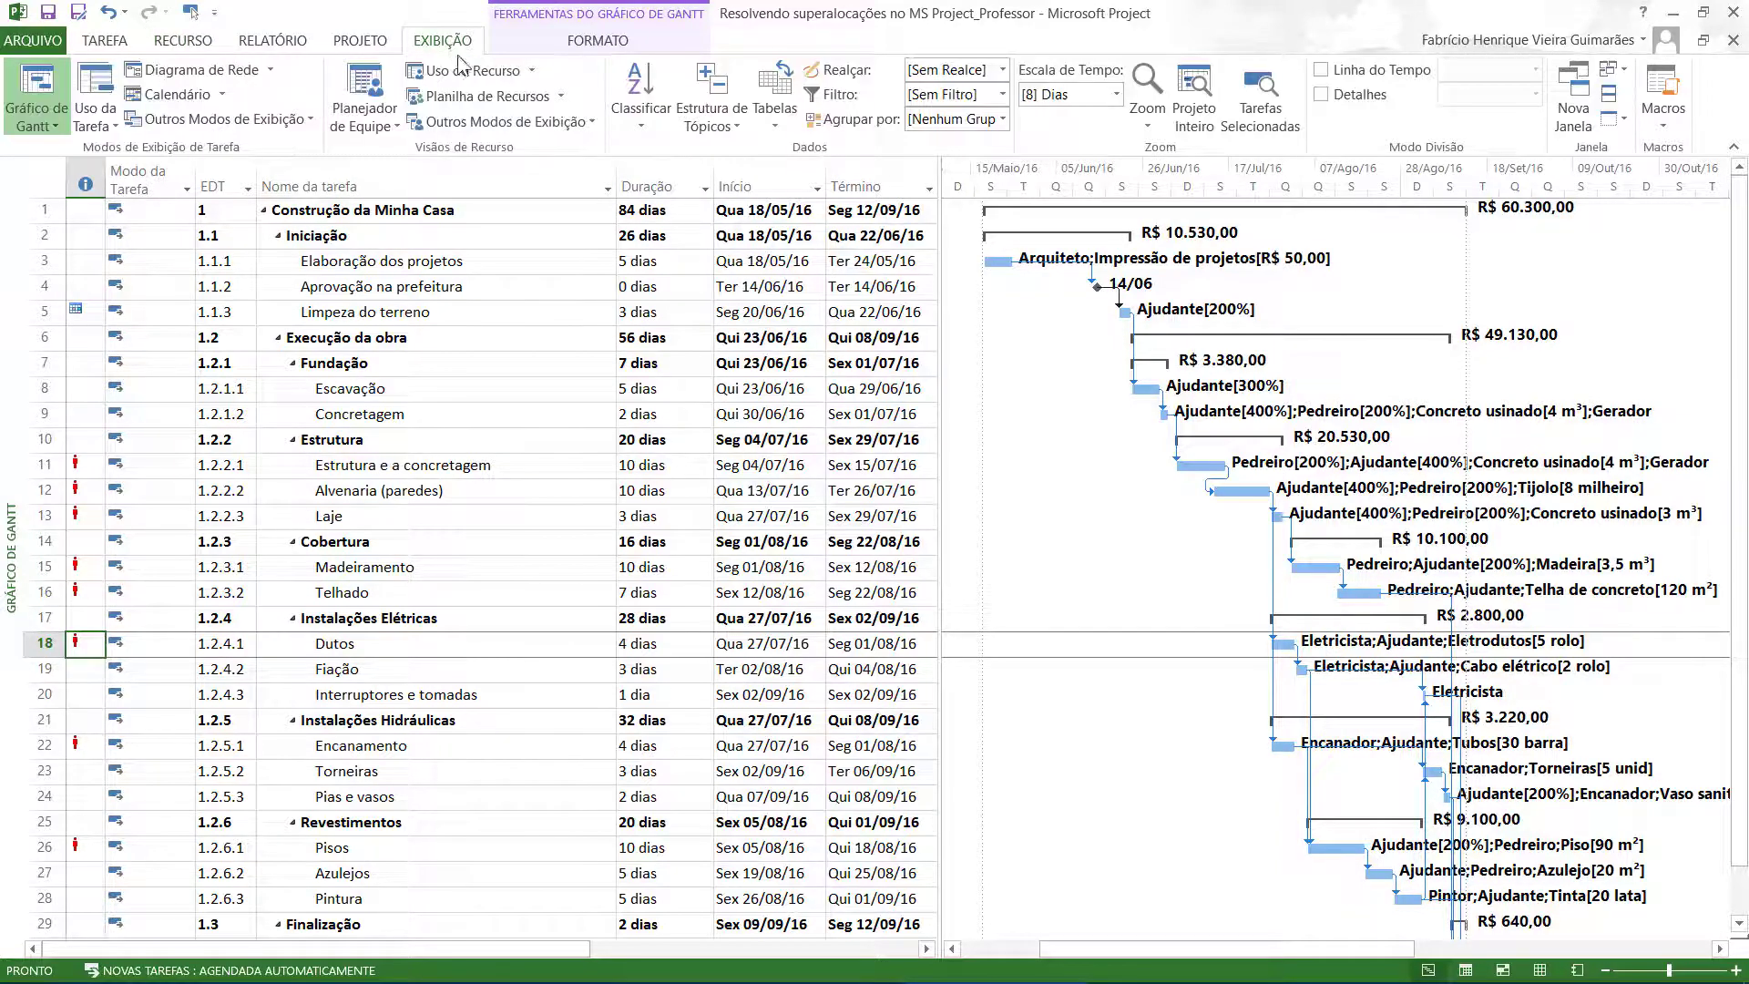
left_click(487, 95)
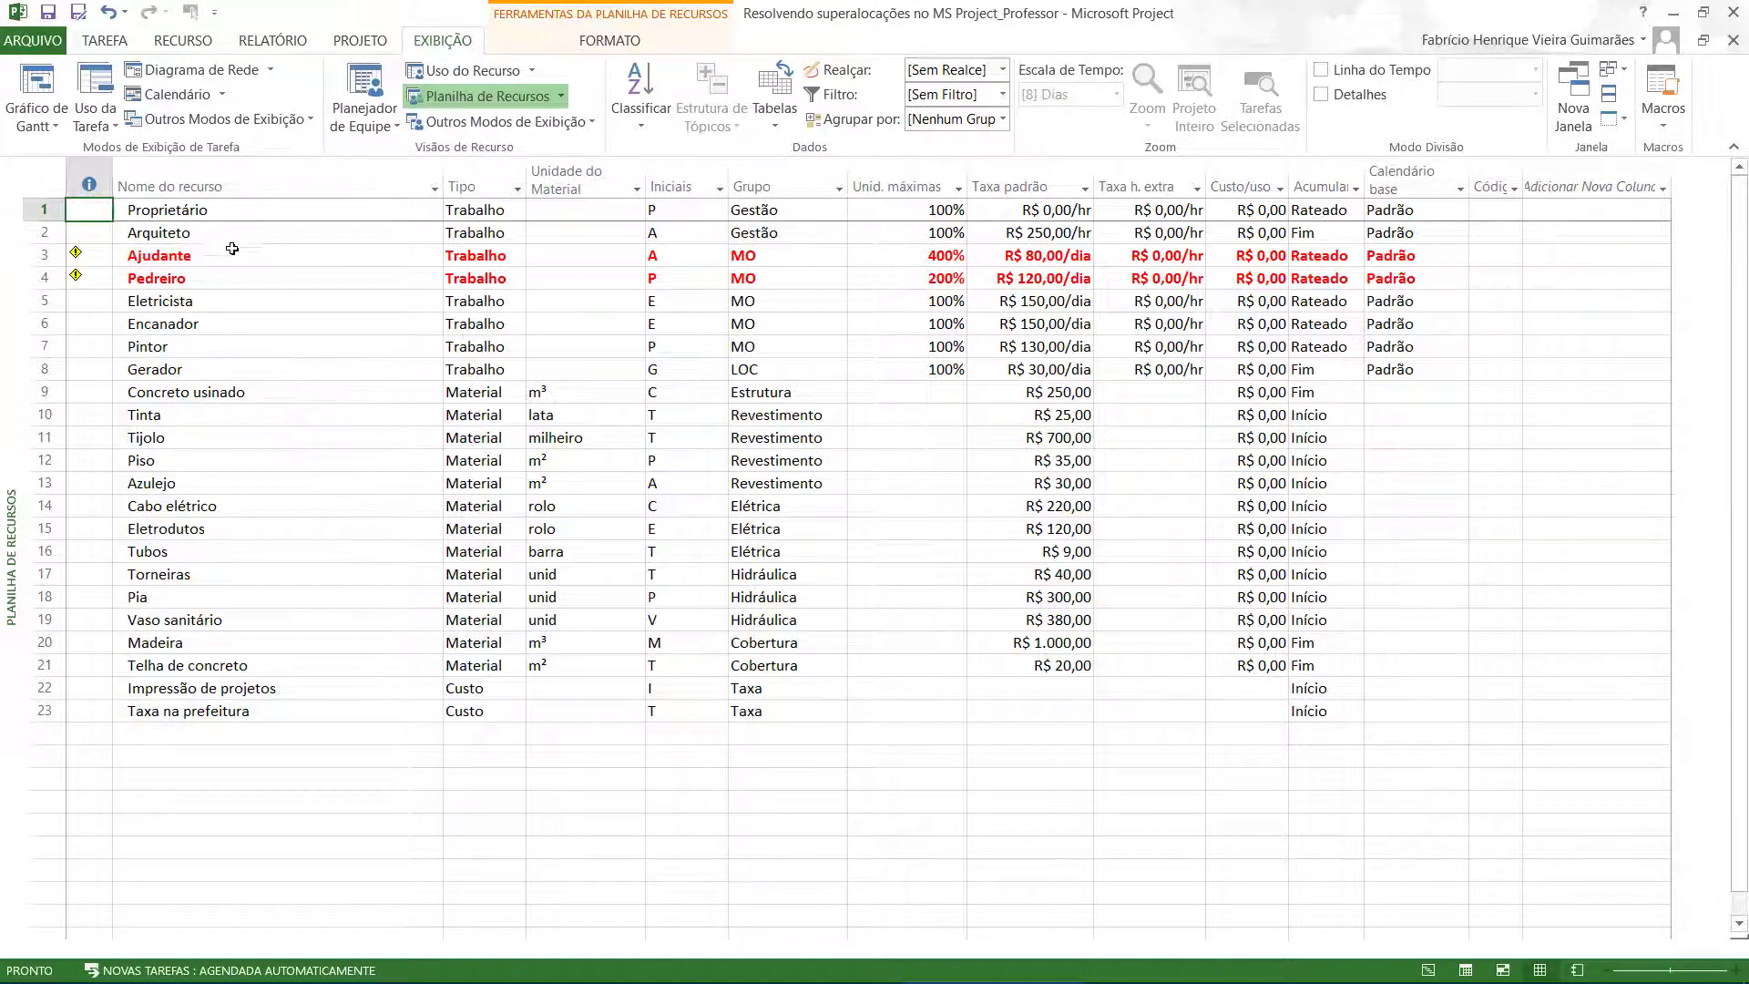
left_click(231, 277)
left_click(227, 256)
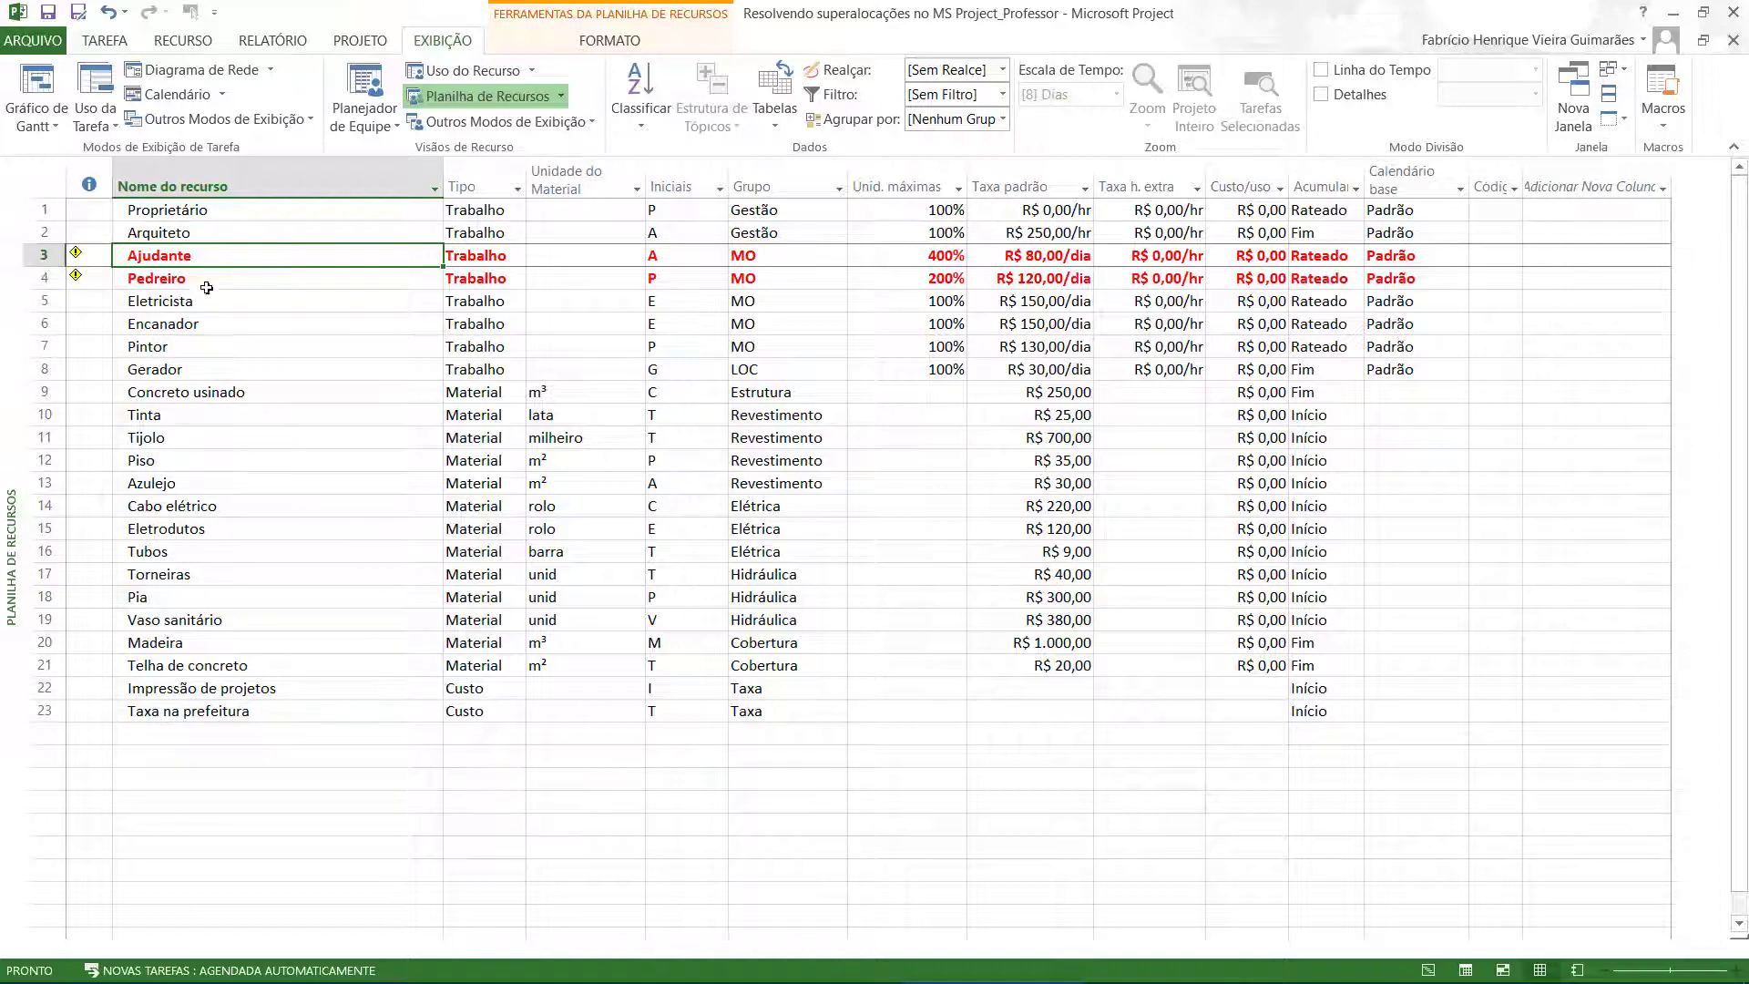
left_click(208, 282)
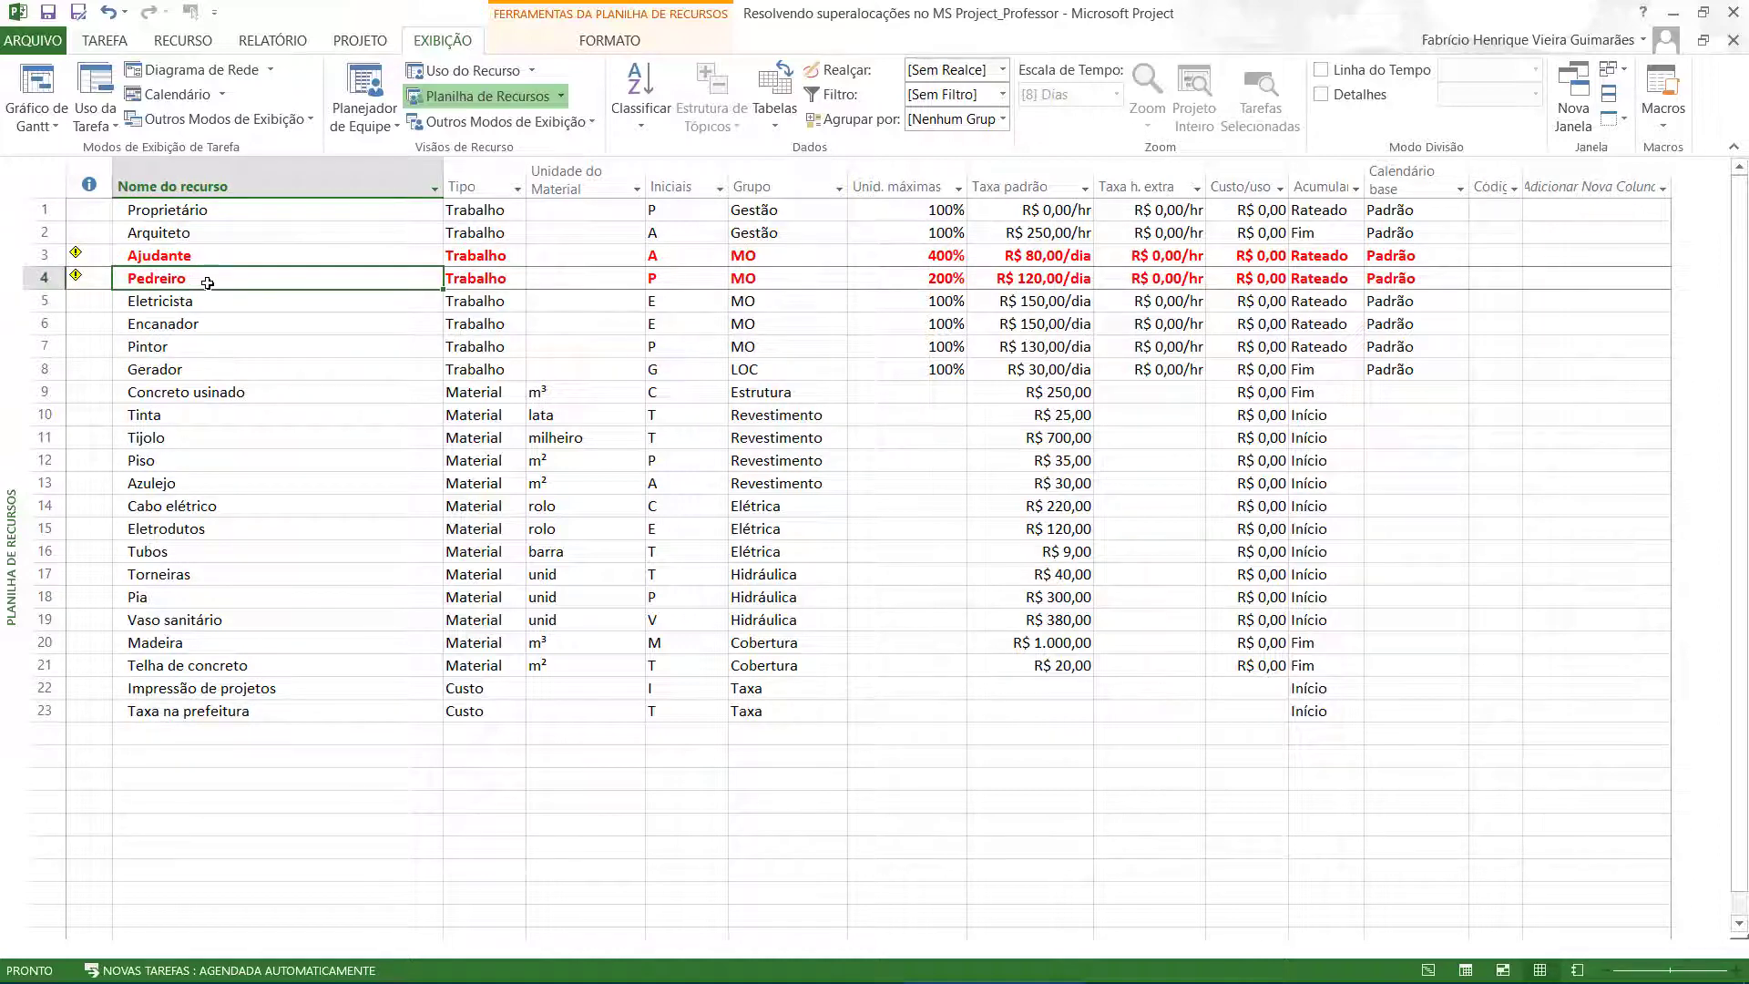
Leave the Resource Sheet and return to the Gantt Chart view.
left_click(179, 45)
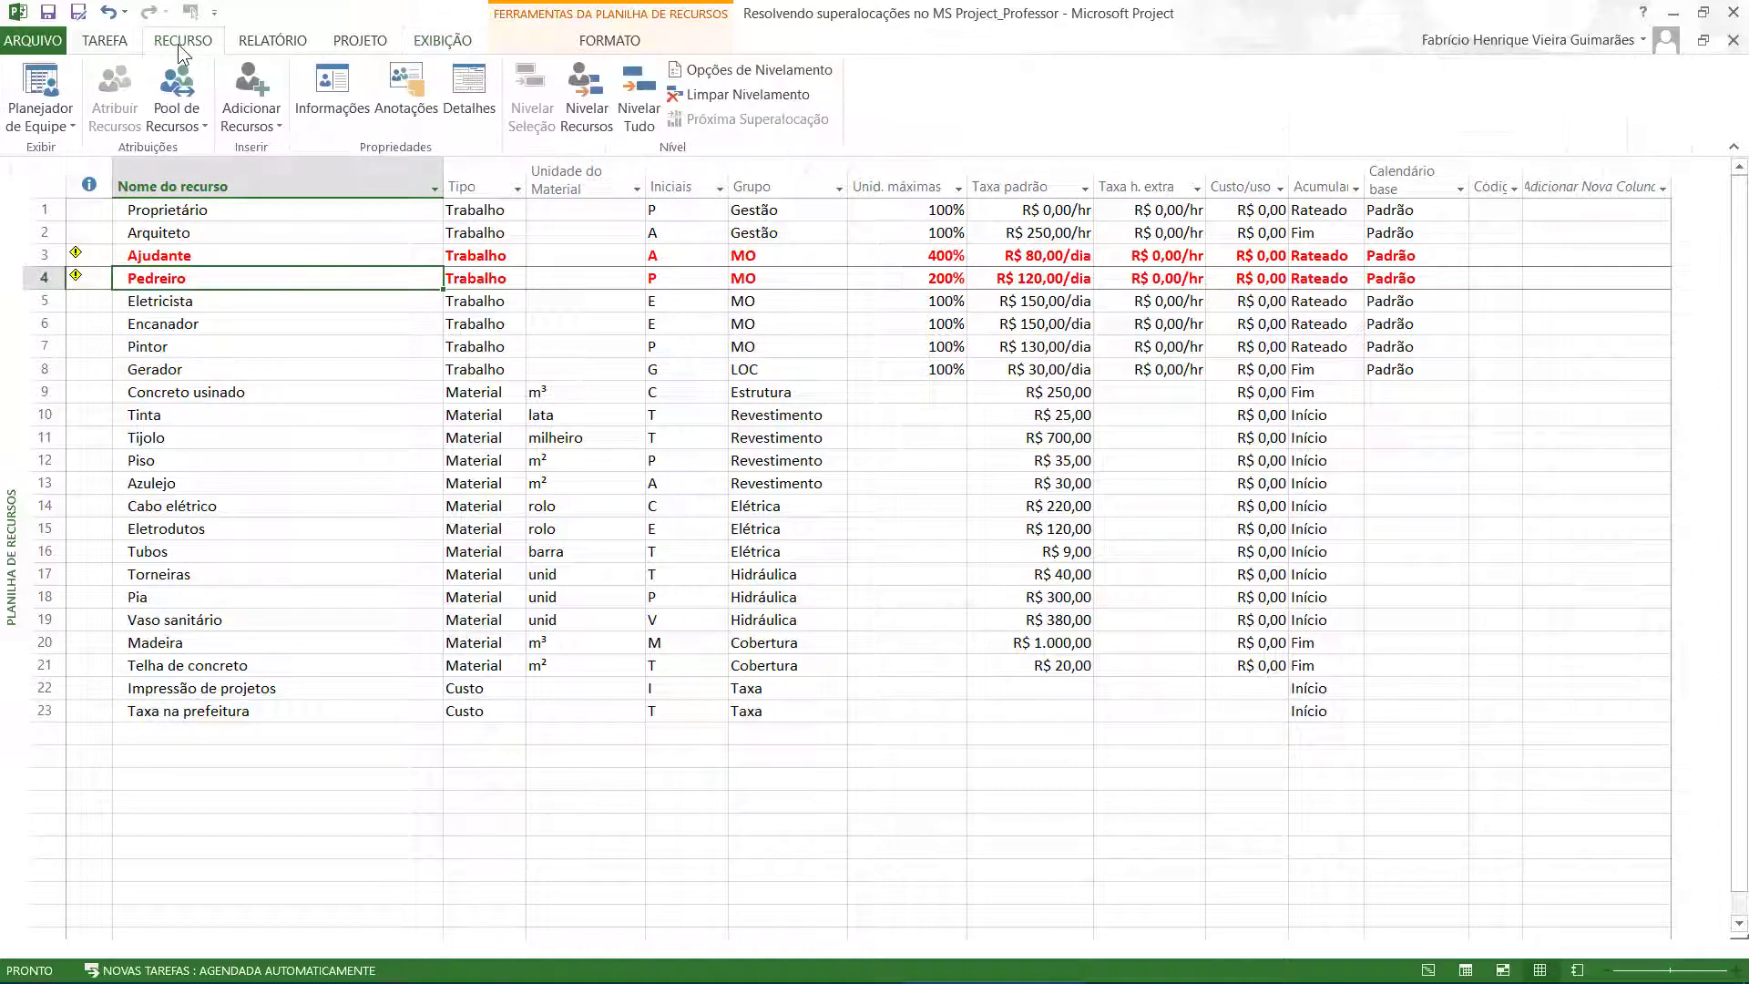
left_click(40, 78)
left_click(442, 40)
left_click(37, 91)
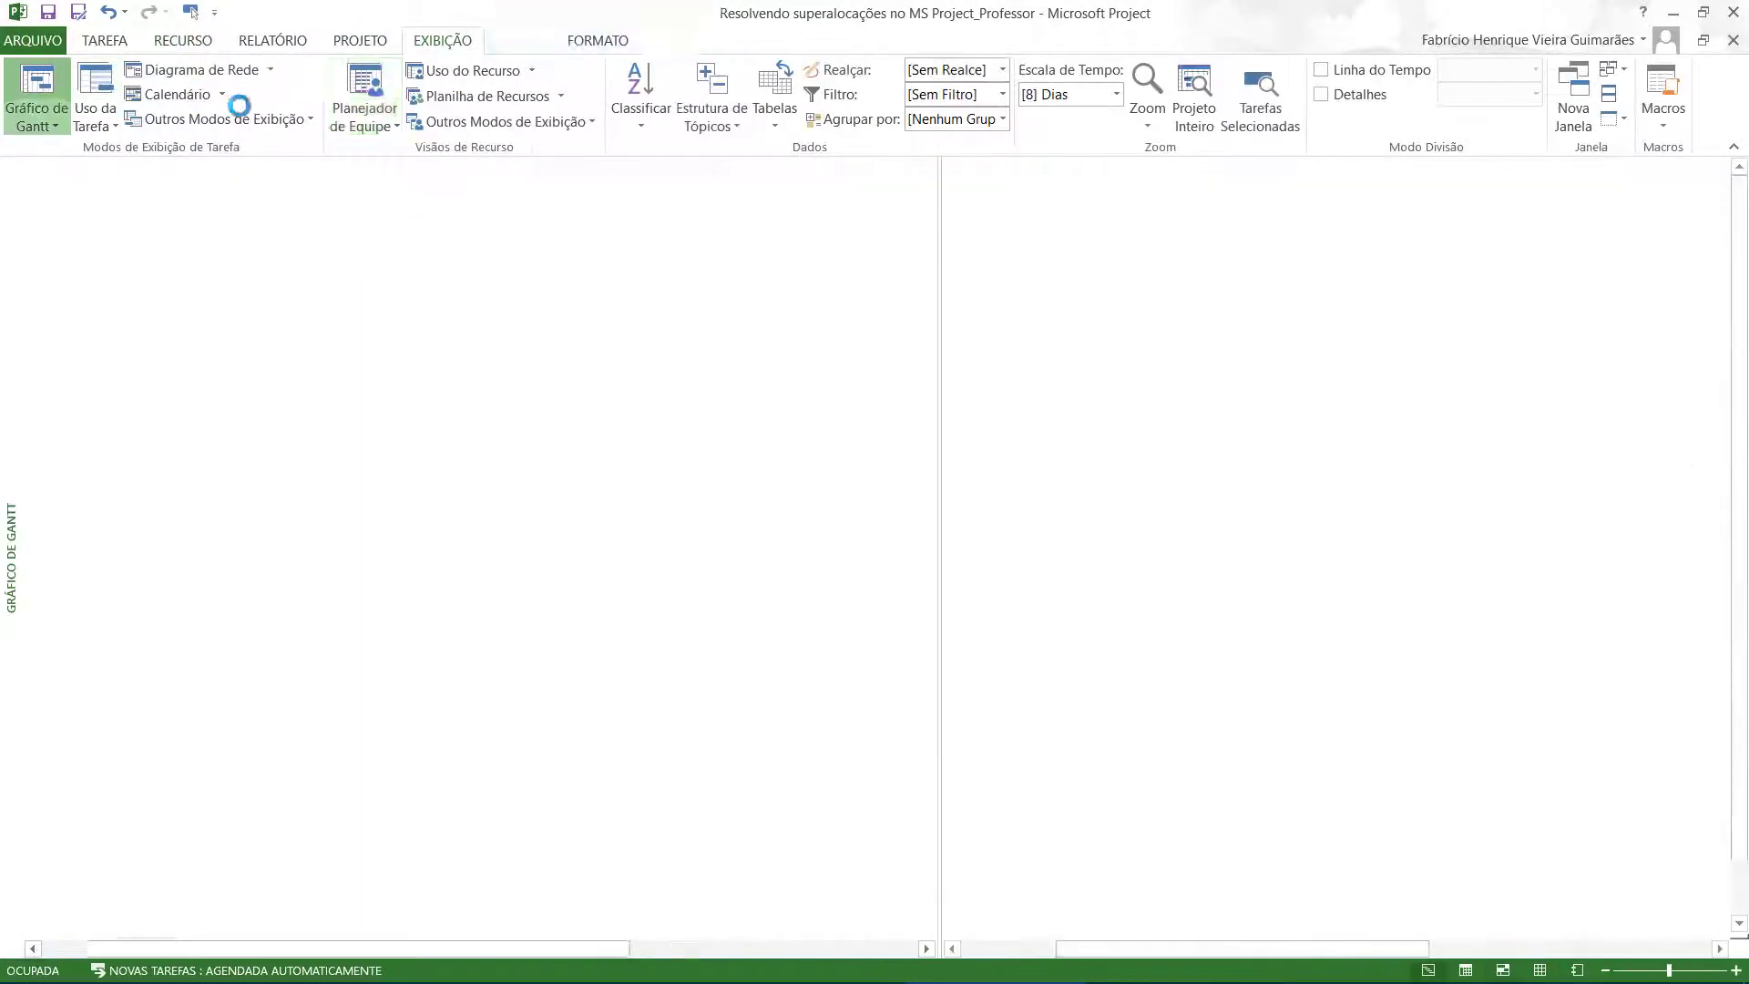
Level all tasks in the project, review the rescheduled Laje task, and undo the leveling.
left_click(182, 40)
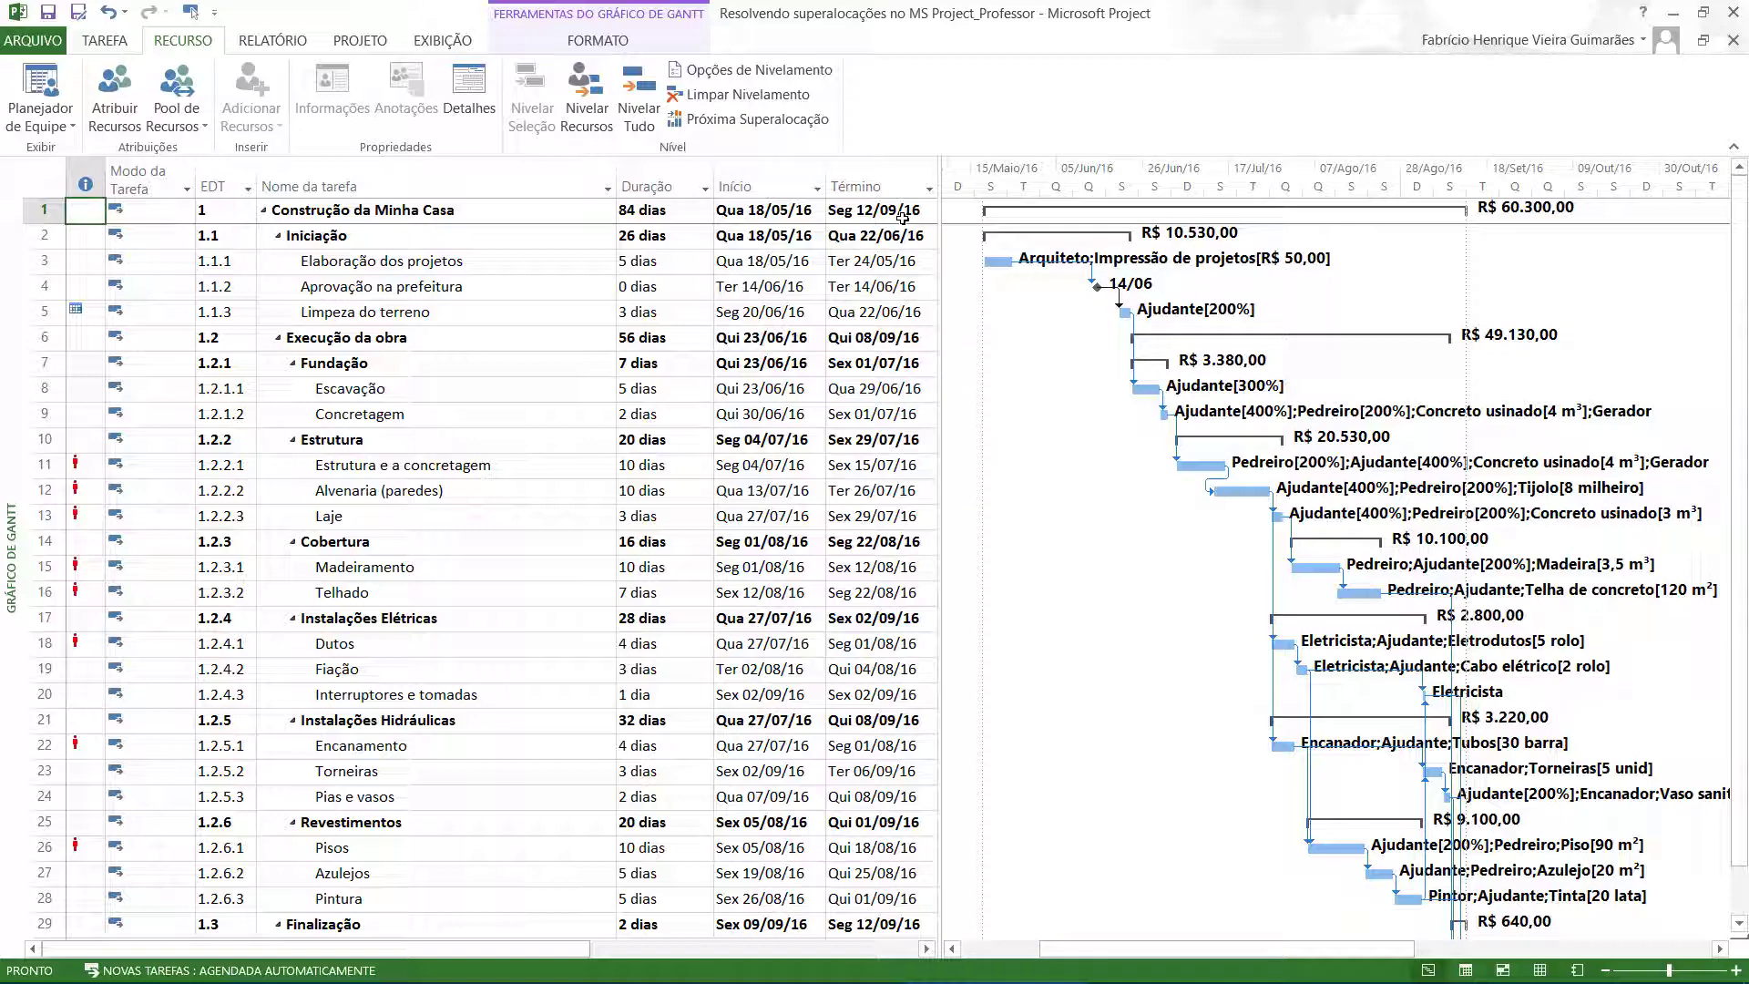
left_click(645, 113)
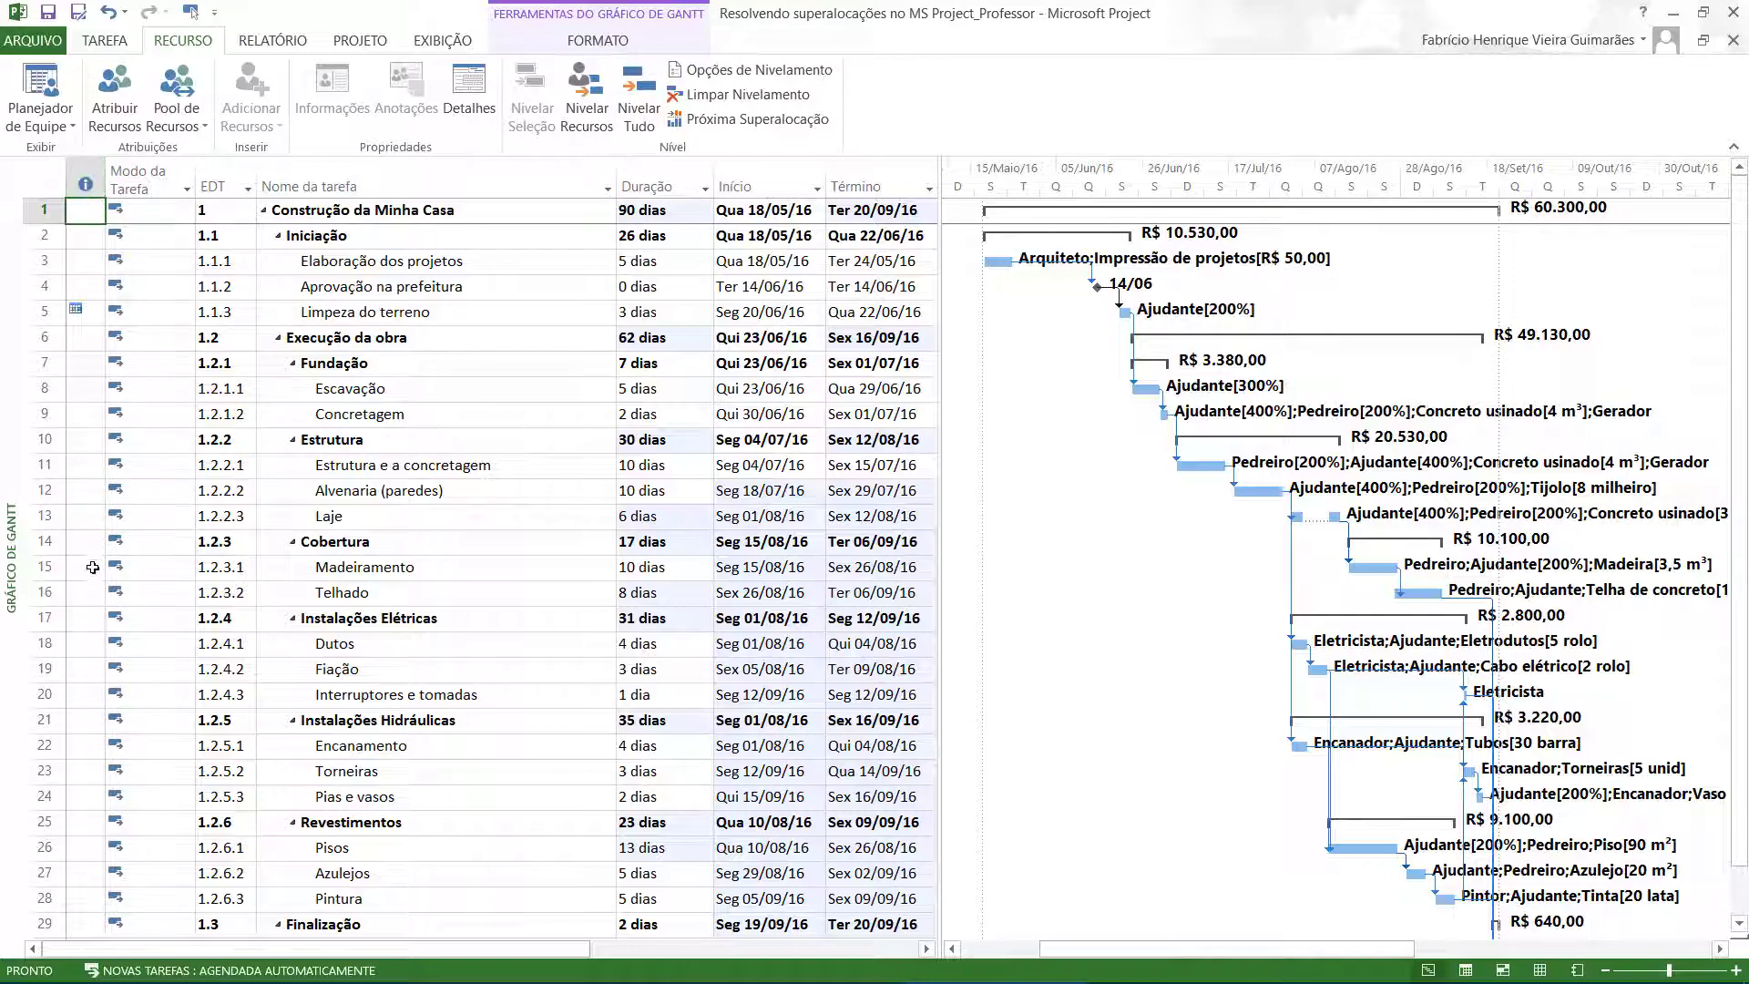
scroll(93, 567, "down", 4)
scroll(92, 572, "up", 4)
left_click(572, 509)
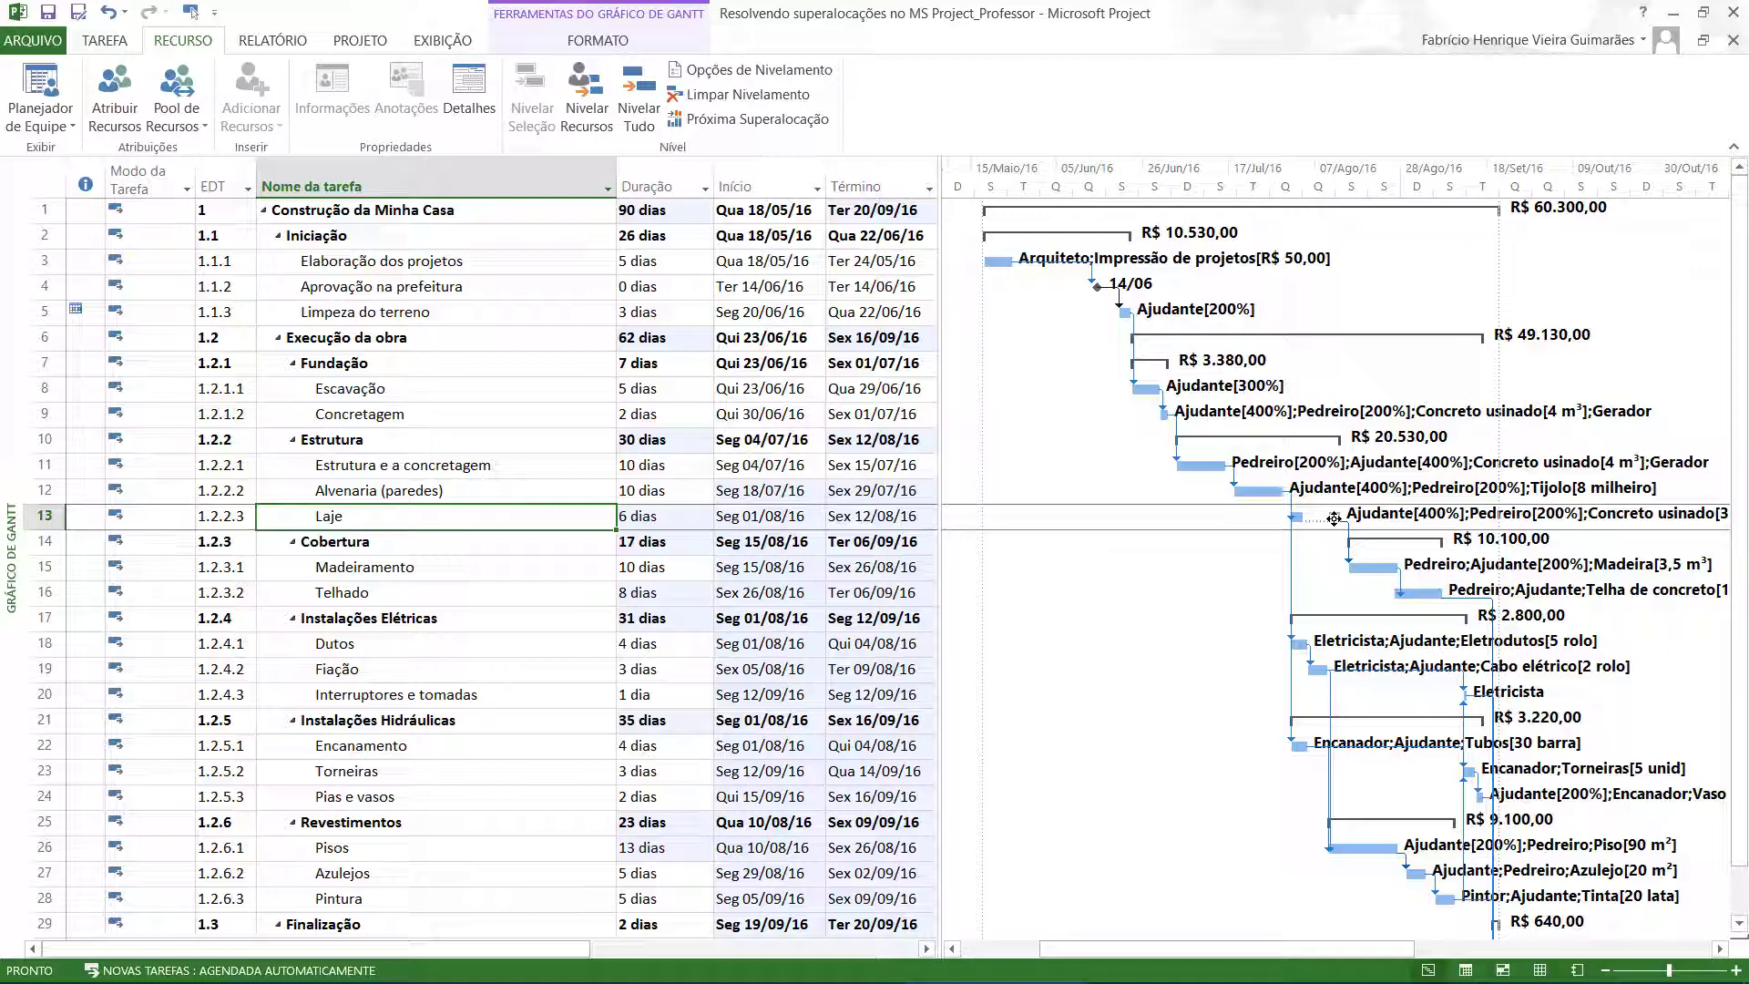
key("ctrl+z")
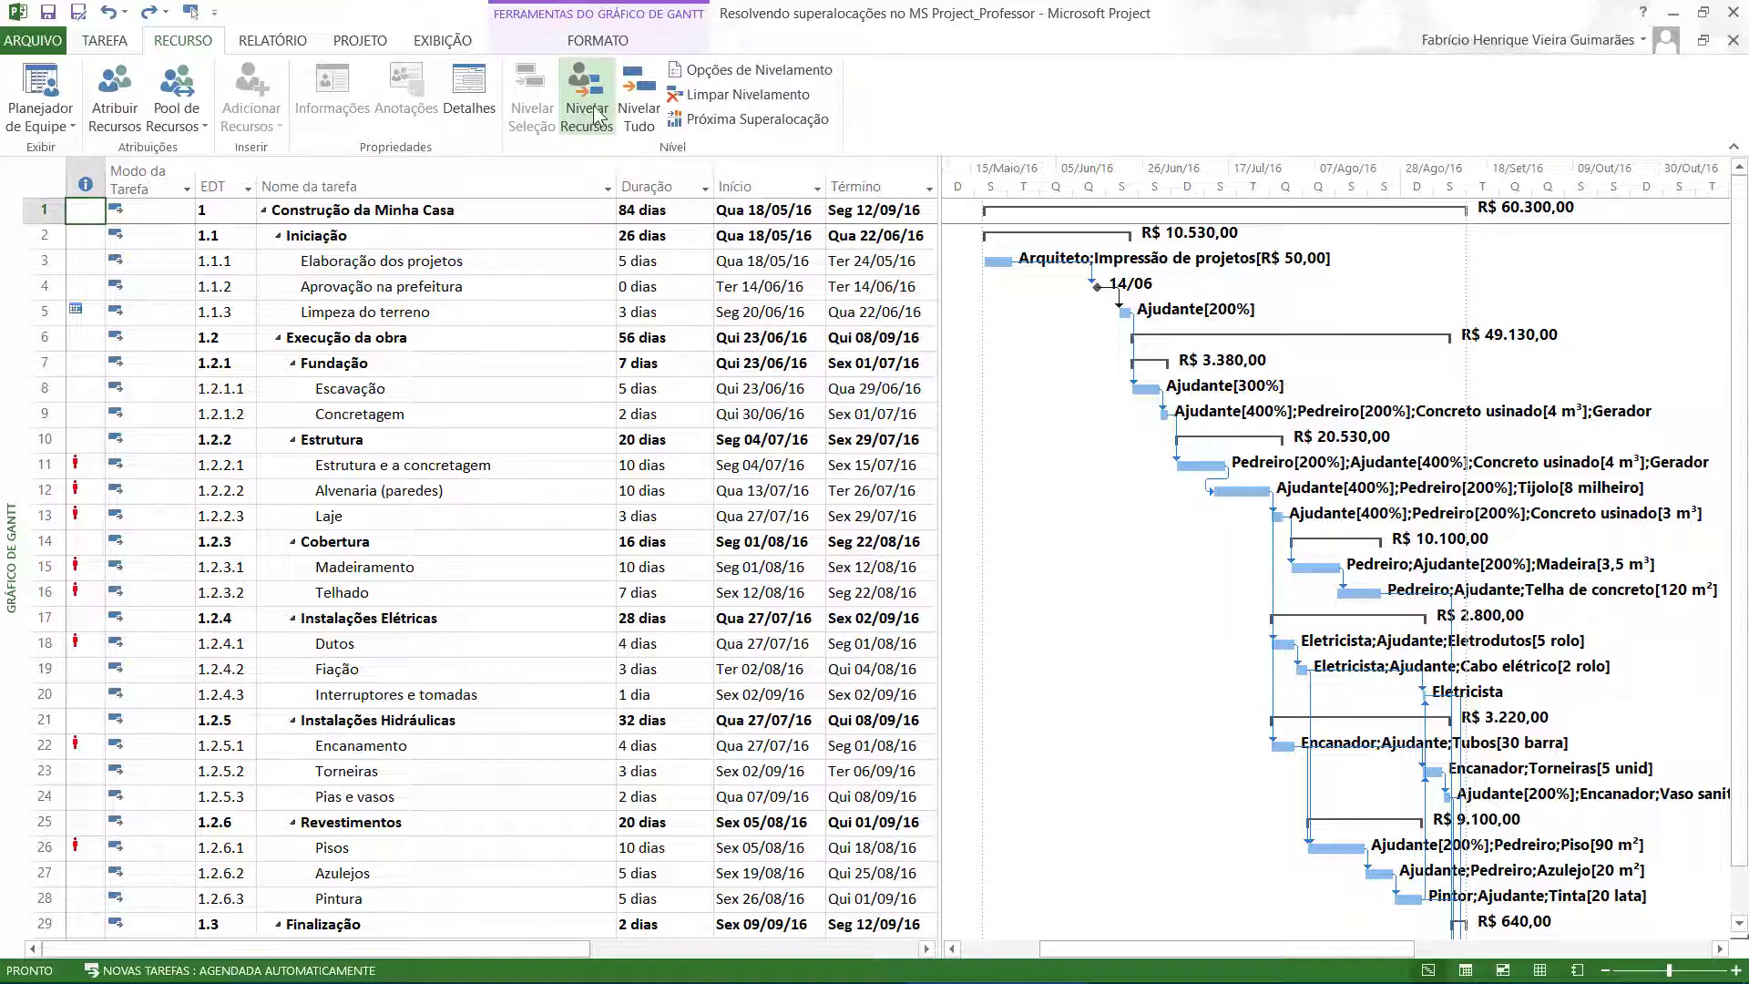
Select the Estrutura e a concretagem task and level only the Ajudante resource.
left_click(543, 166)
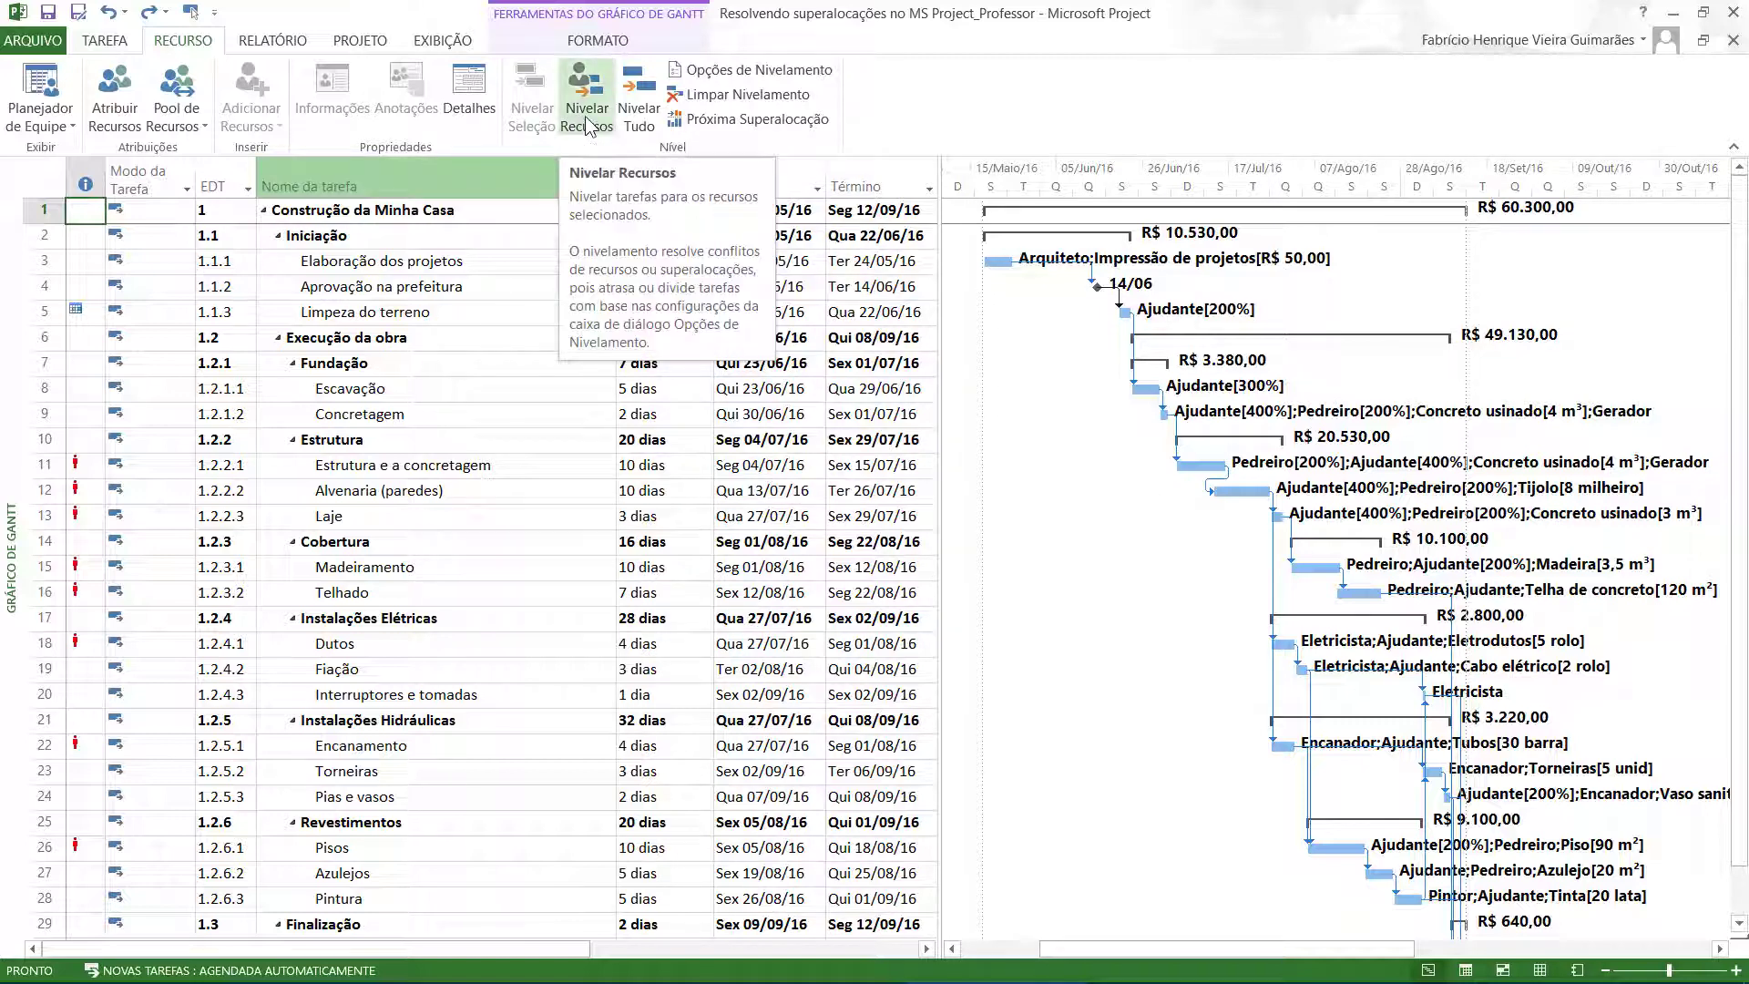
left_click(529, 469)
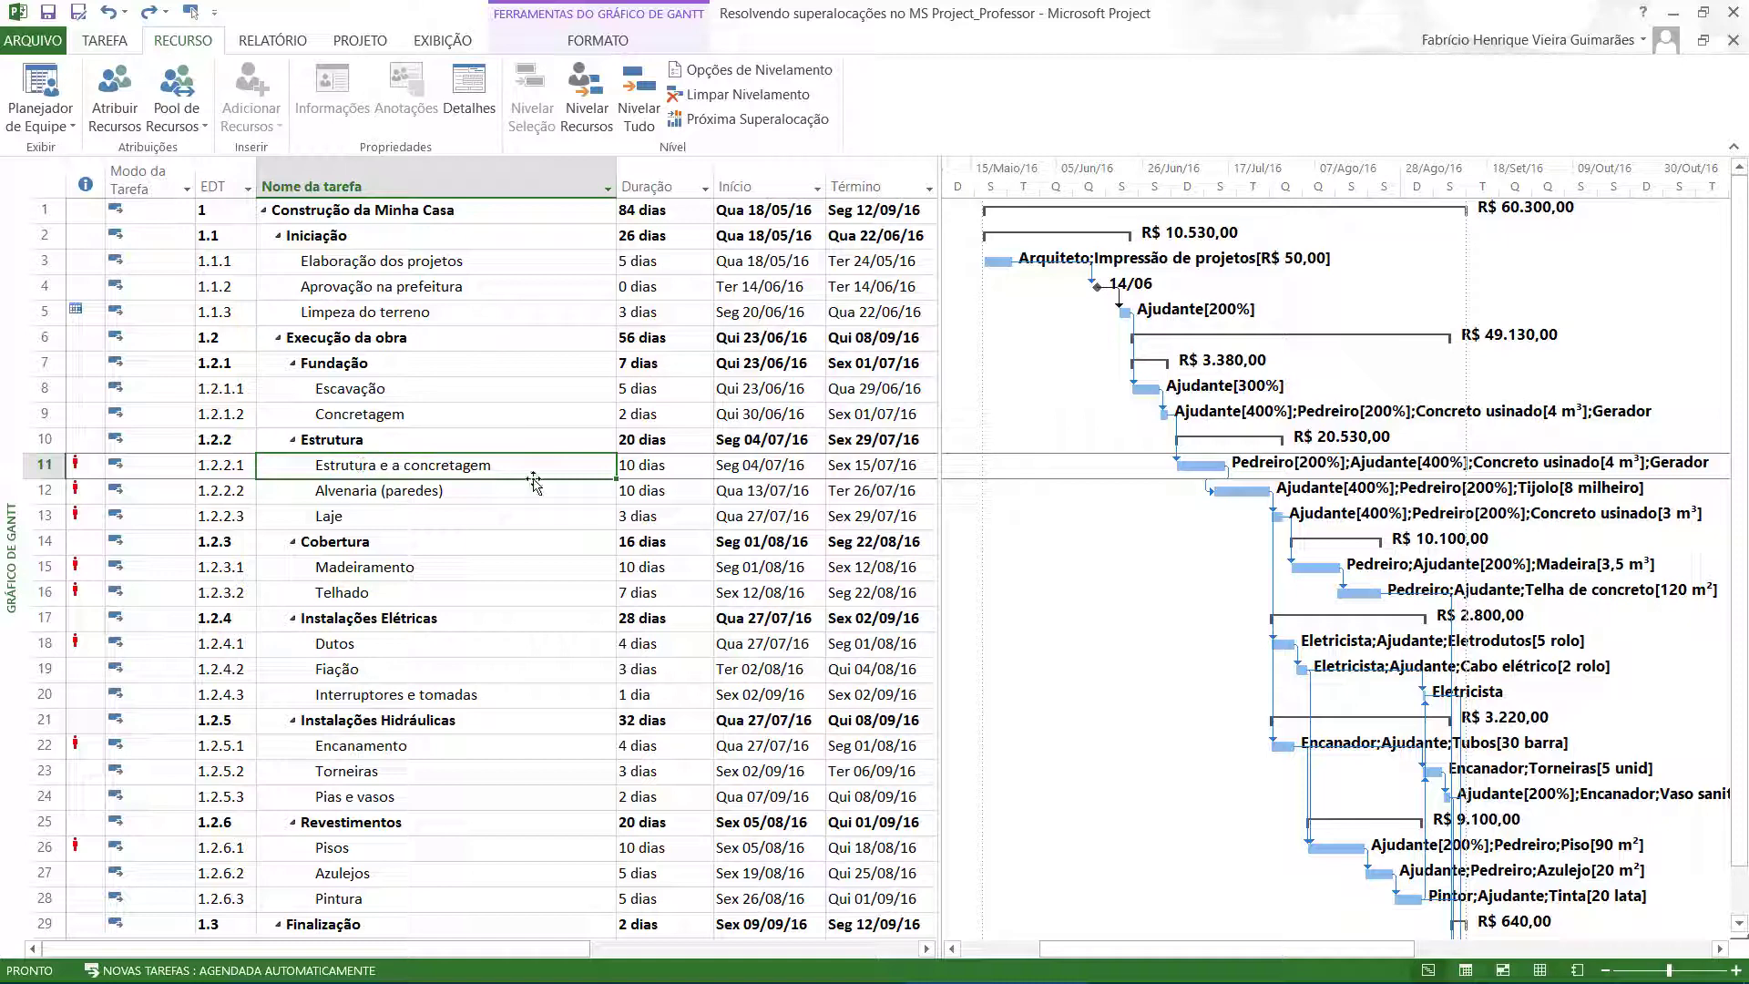
left_click(587, 109)
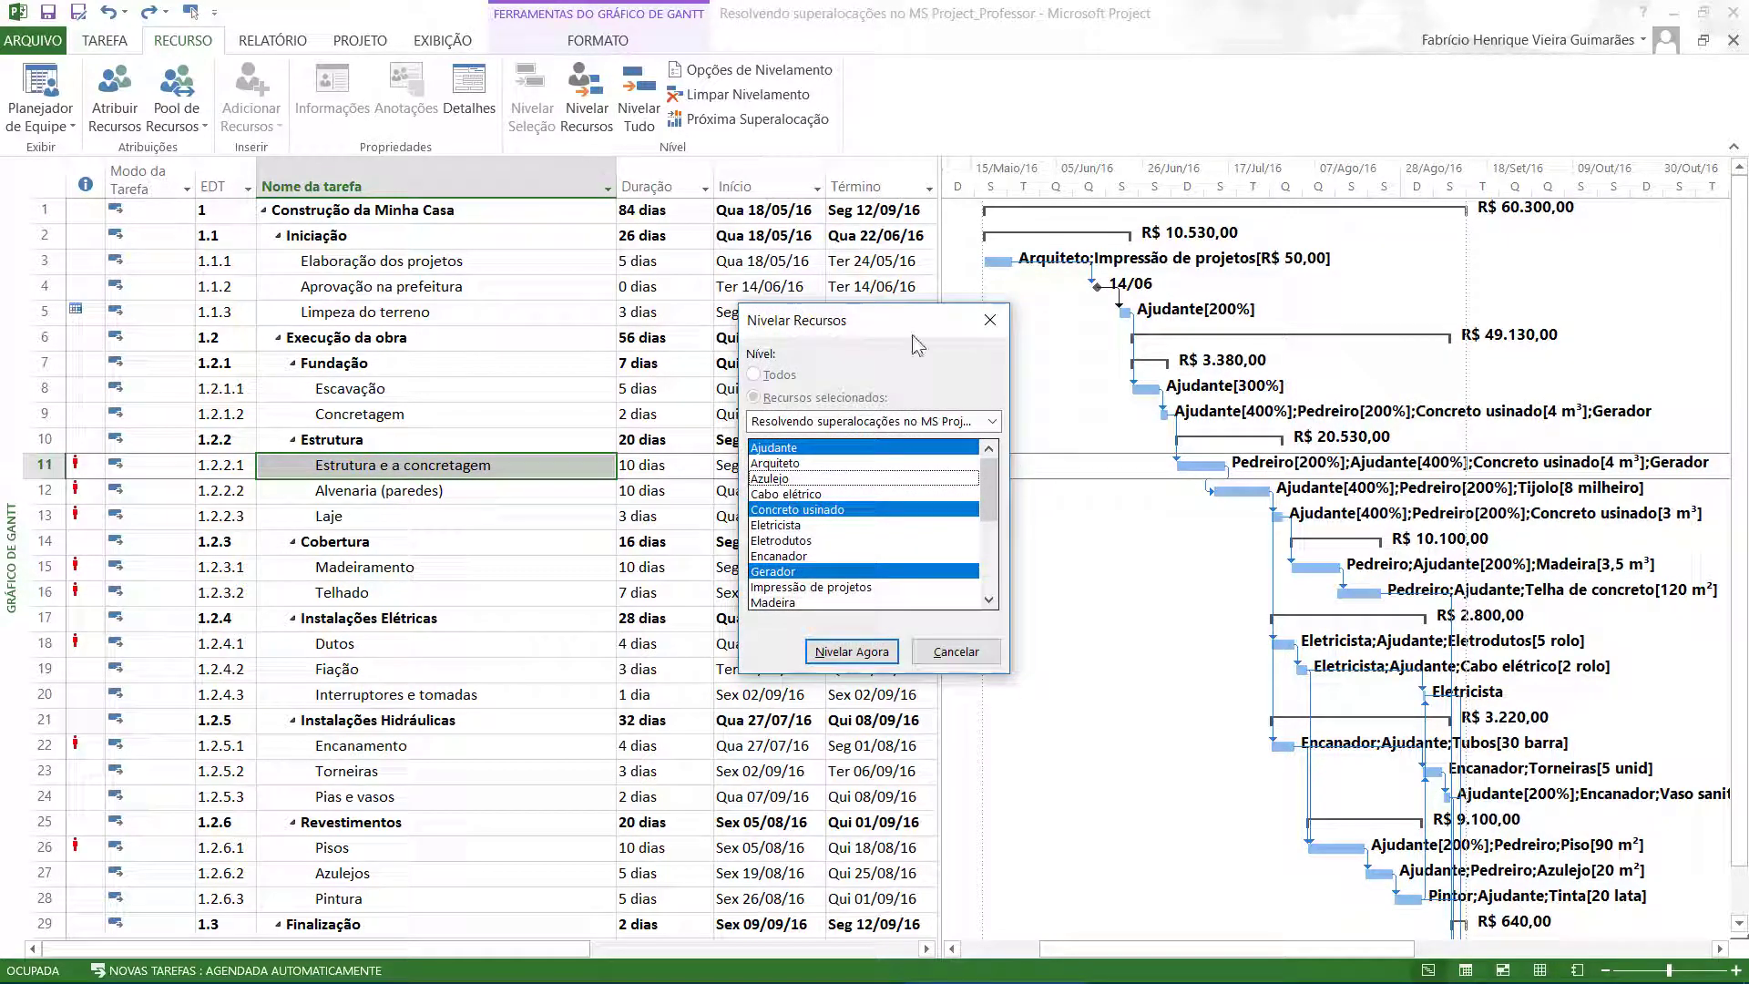
left_click_drag(898, 325, 986, 271)
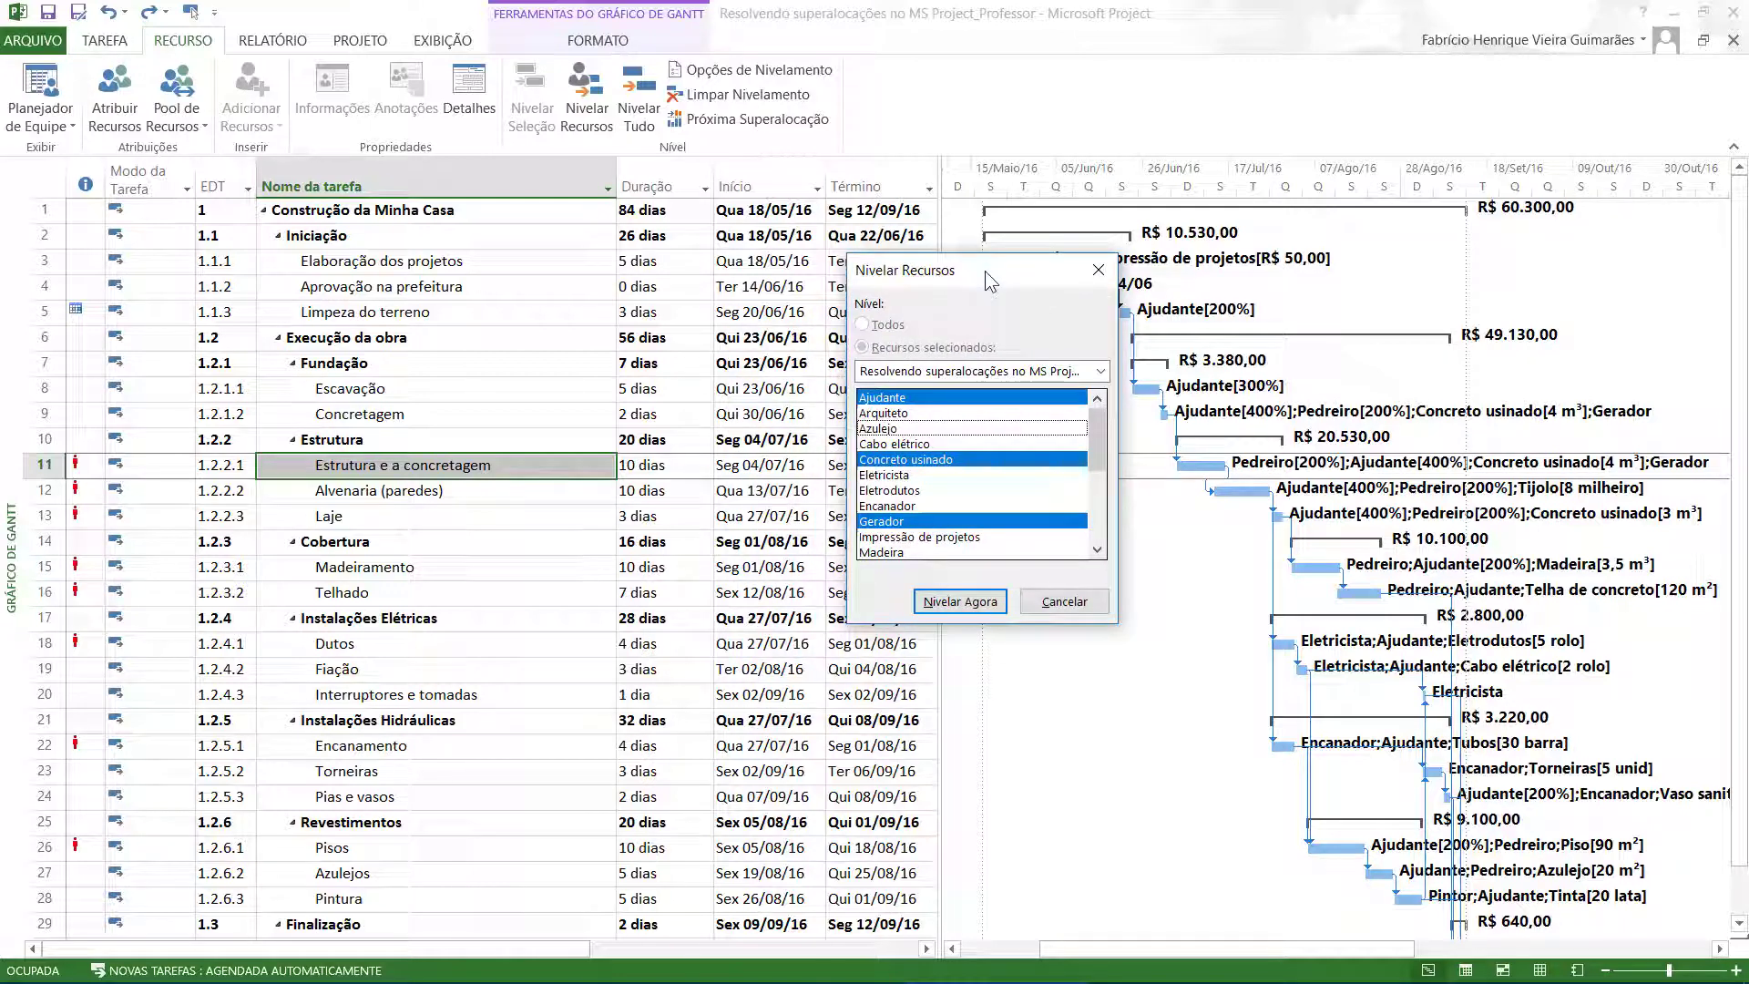
left_click(1101, 372)
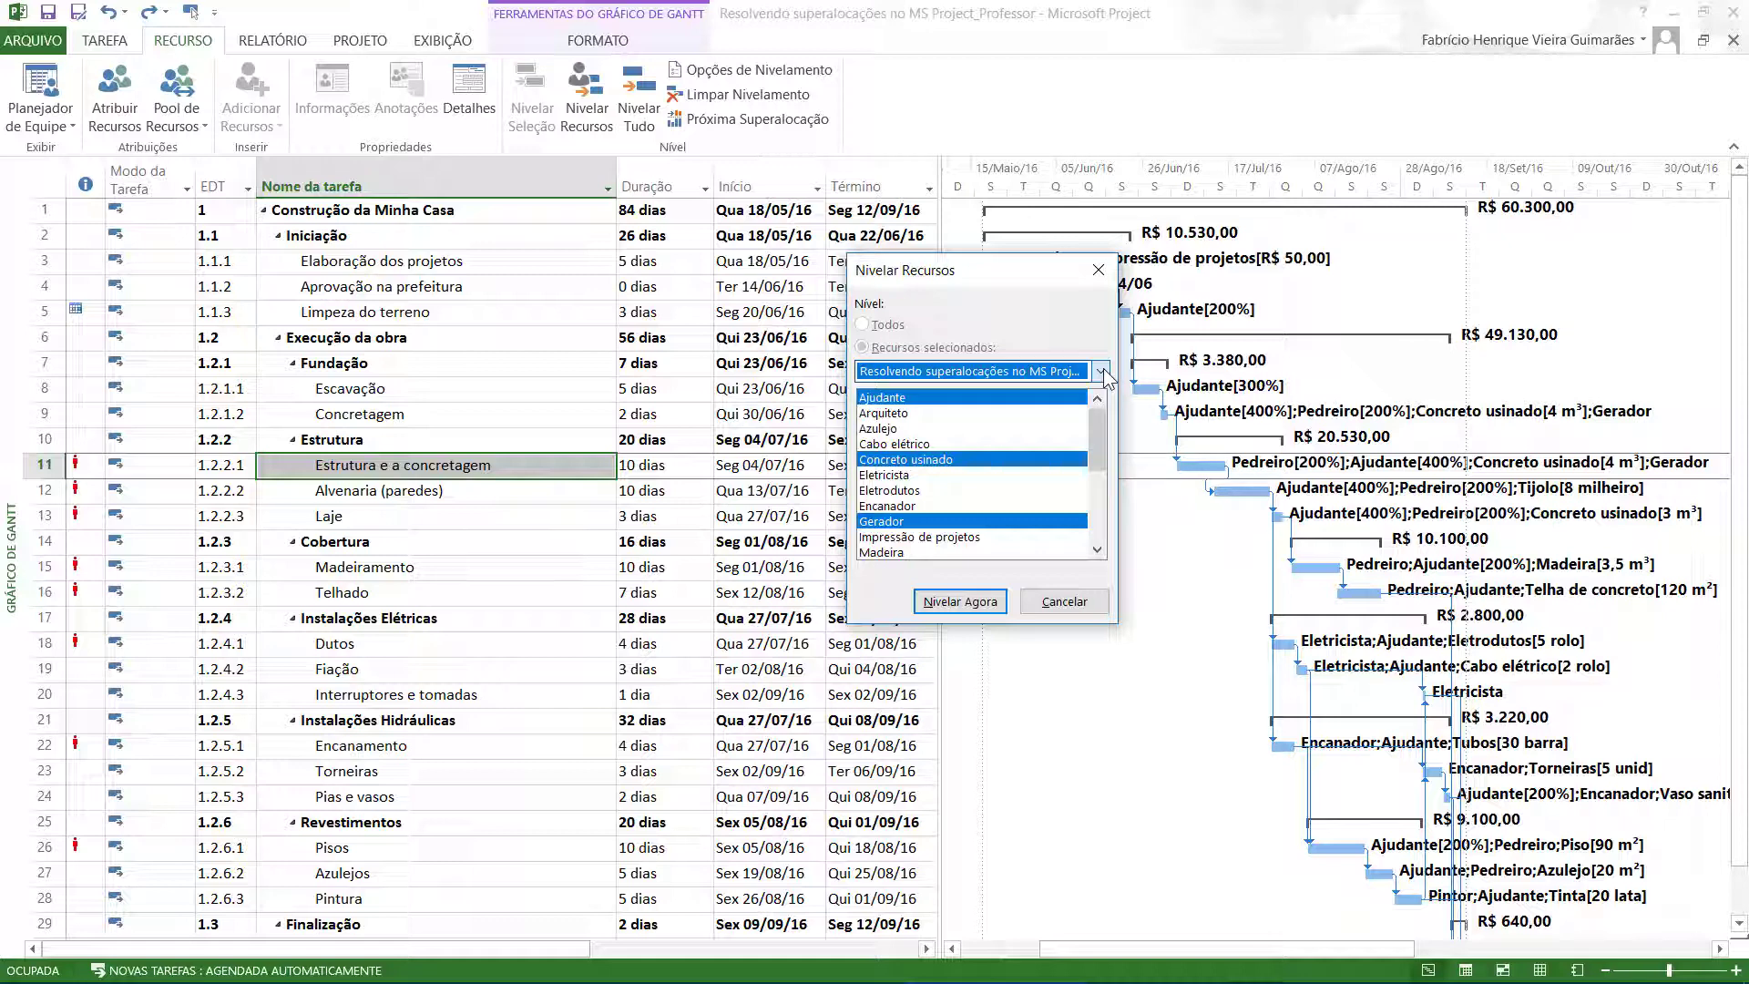
mouse_move(1102, 441)
left_mouse_down()
mouse_move(1108, 510)
mouse_move(1091, 449)
left_mouse_up()
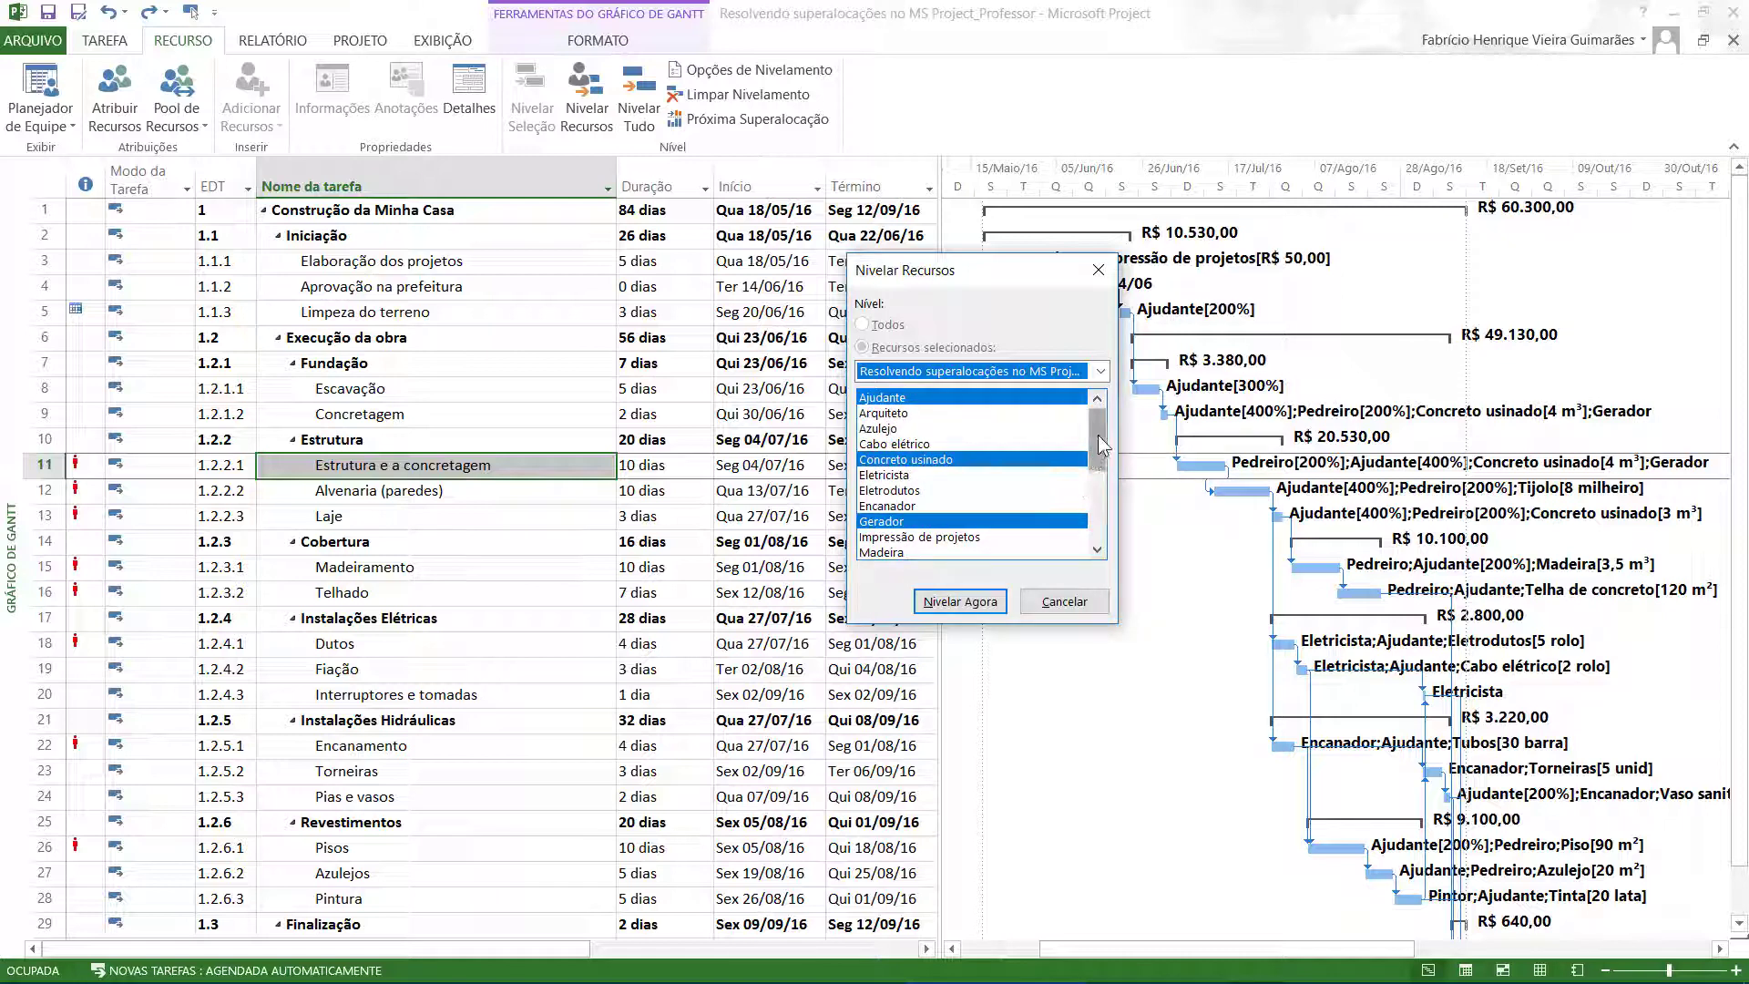
mouse_move(1099, 445)
left_mouse_down()
mouse_move(1099, 513)
mouse_move(1099, 442)
left_mouse_up()
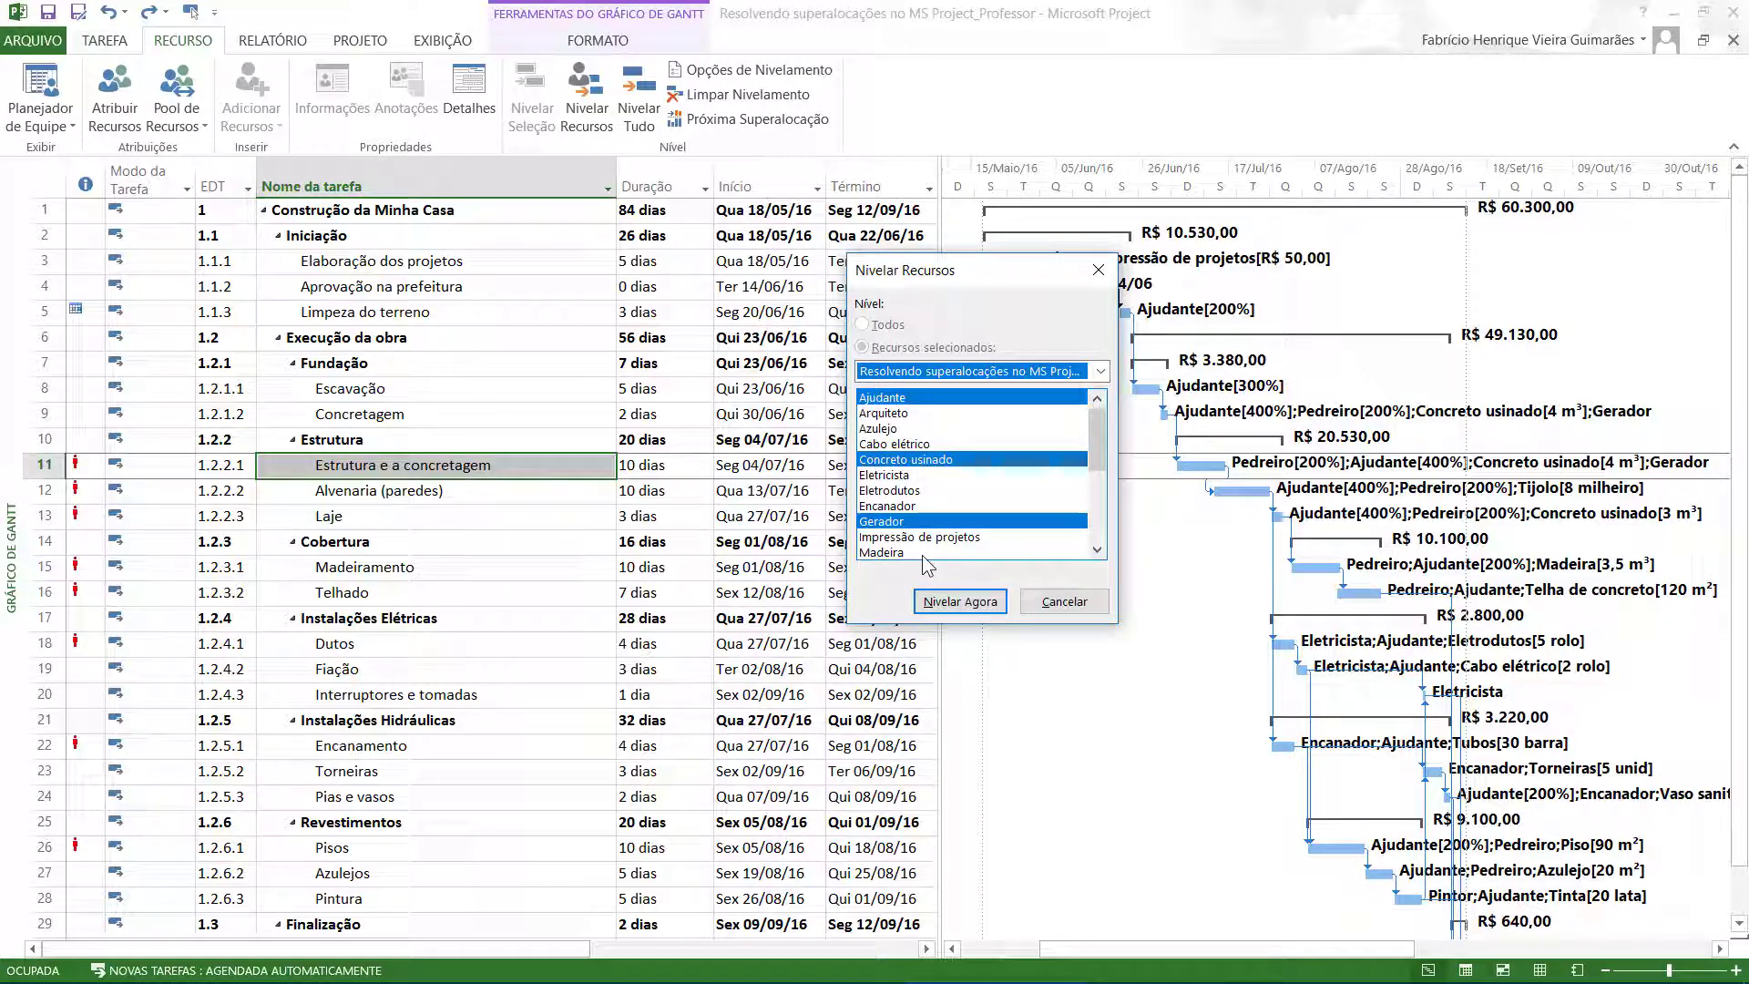
mouse_move(1097, 437)
left_mouse_down()
mouse_move(1096, 512)
mouse_move(1115, 437)
left_mouse_up()
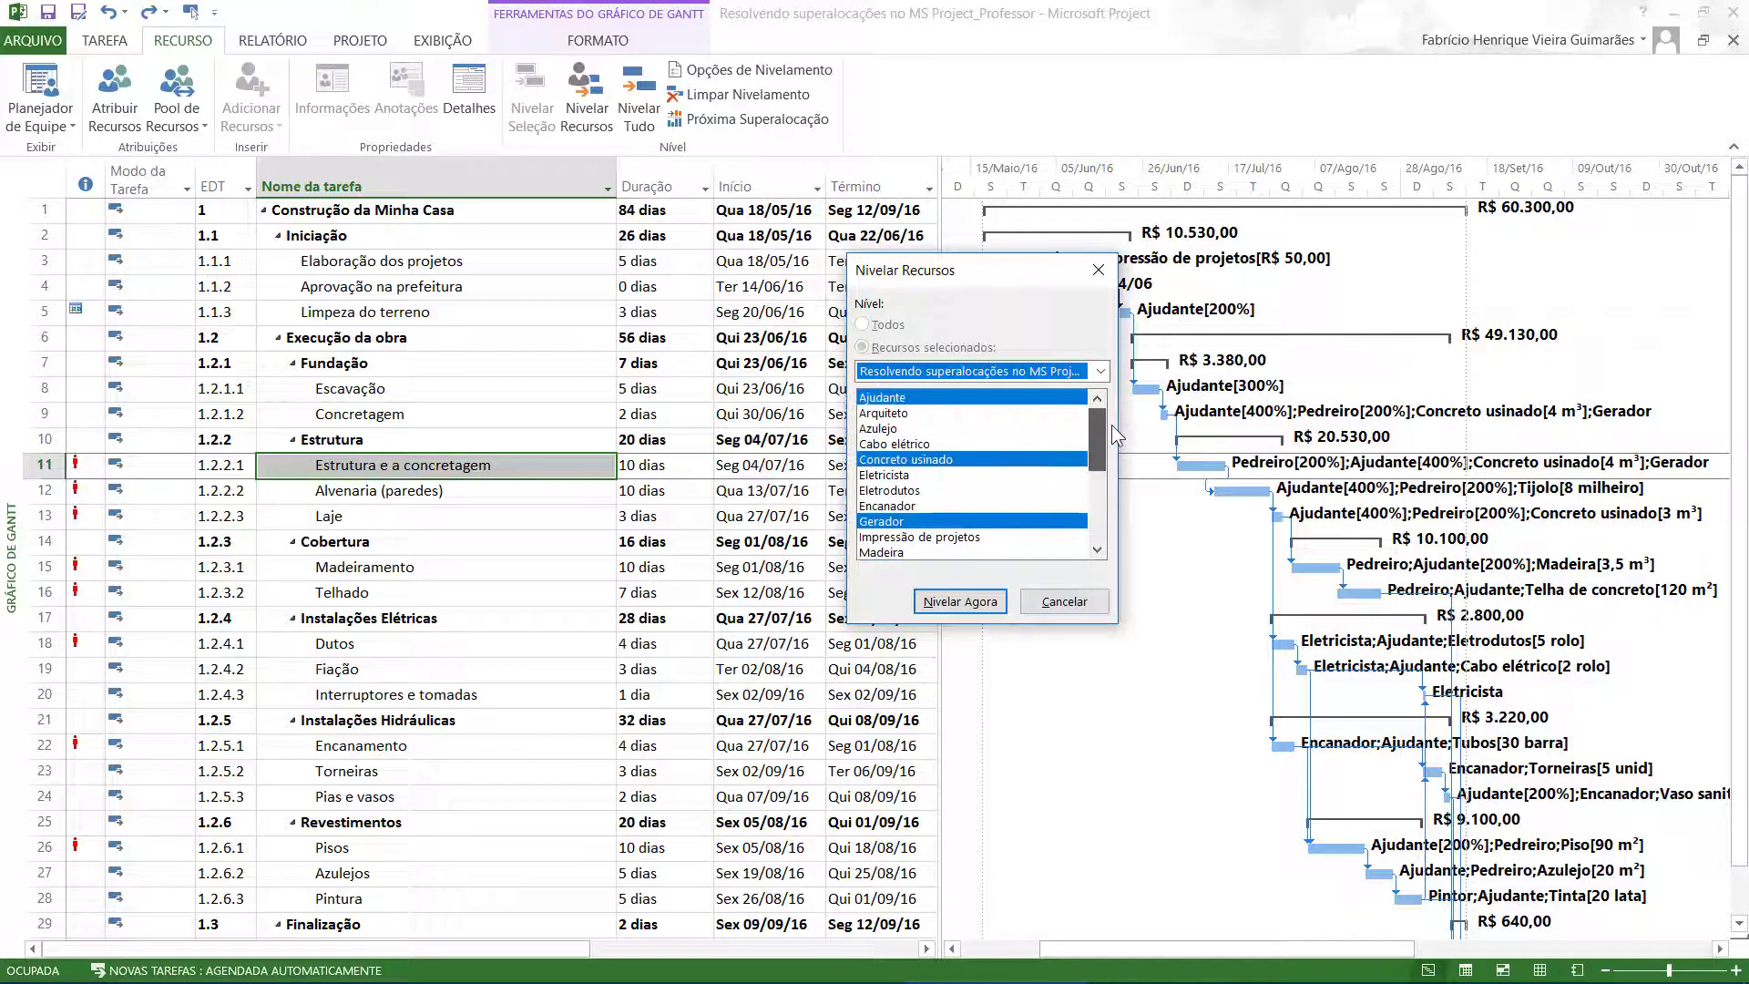
scroll(1075, 450, "down", 3)
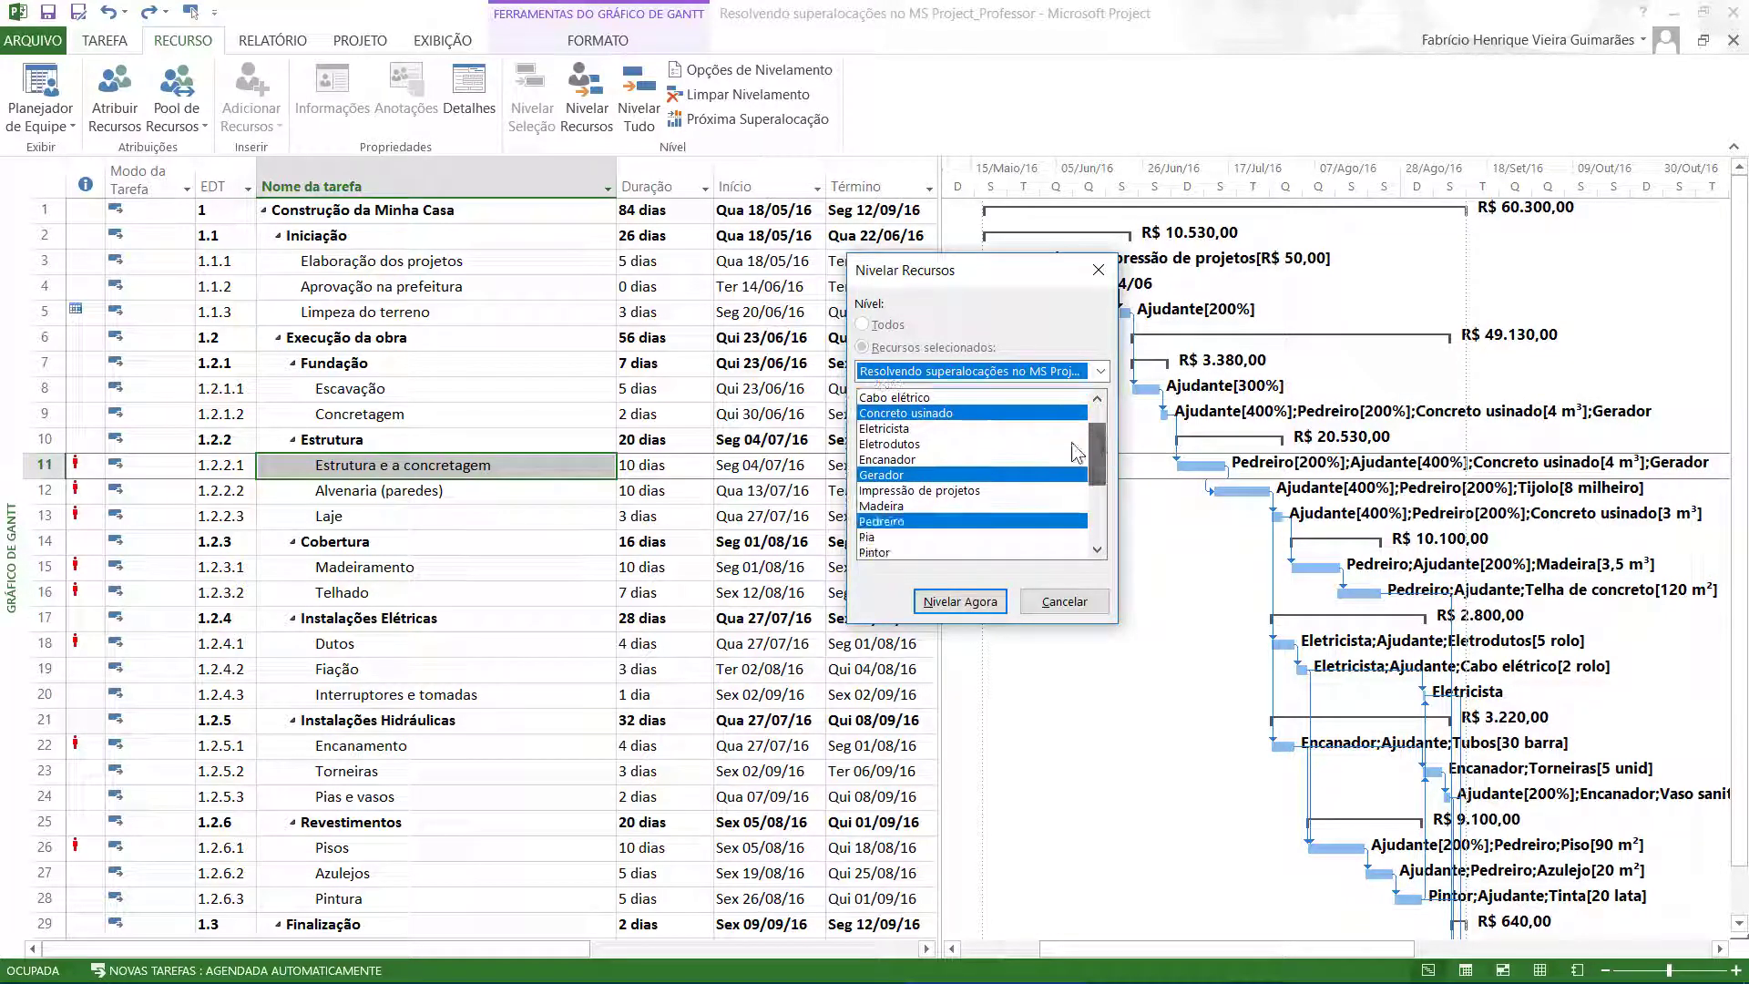
left_click_drag(1104, 453, 1105, 440)
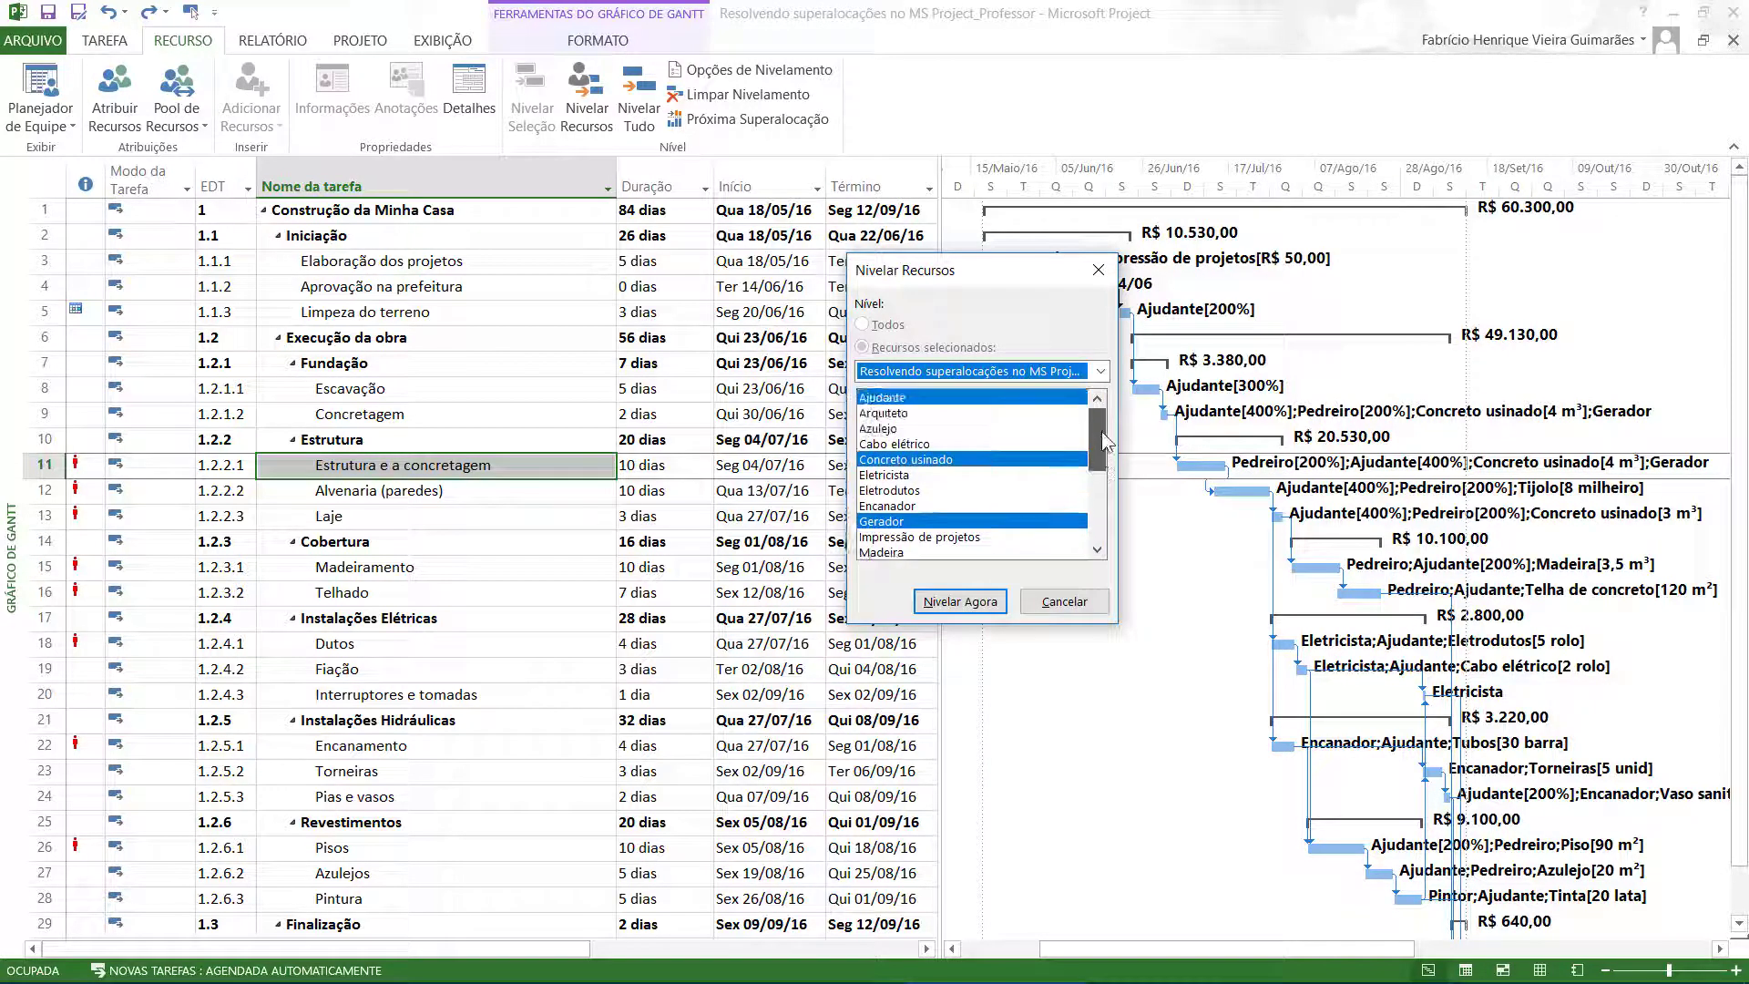
left_click(884, 398)
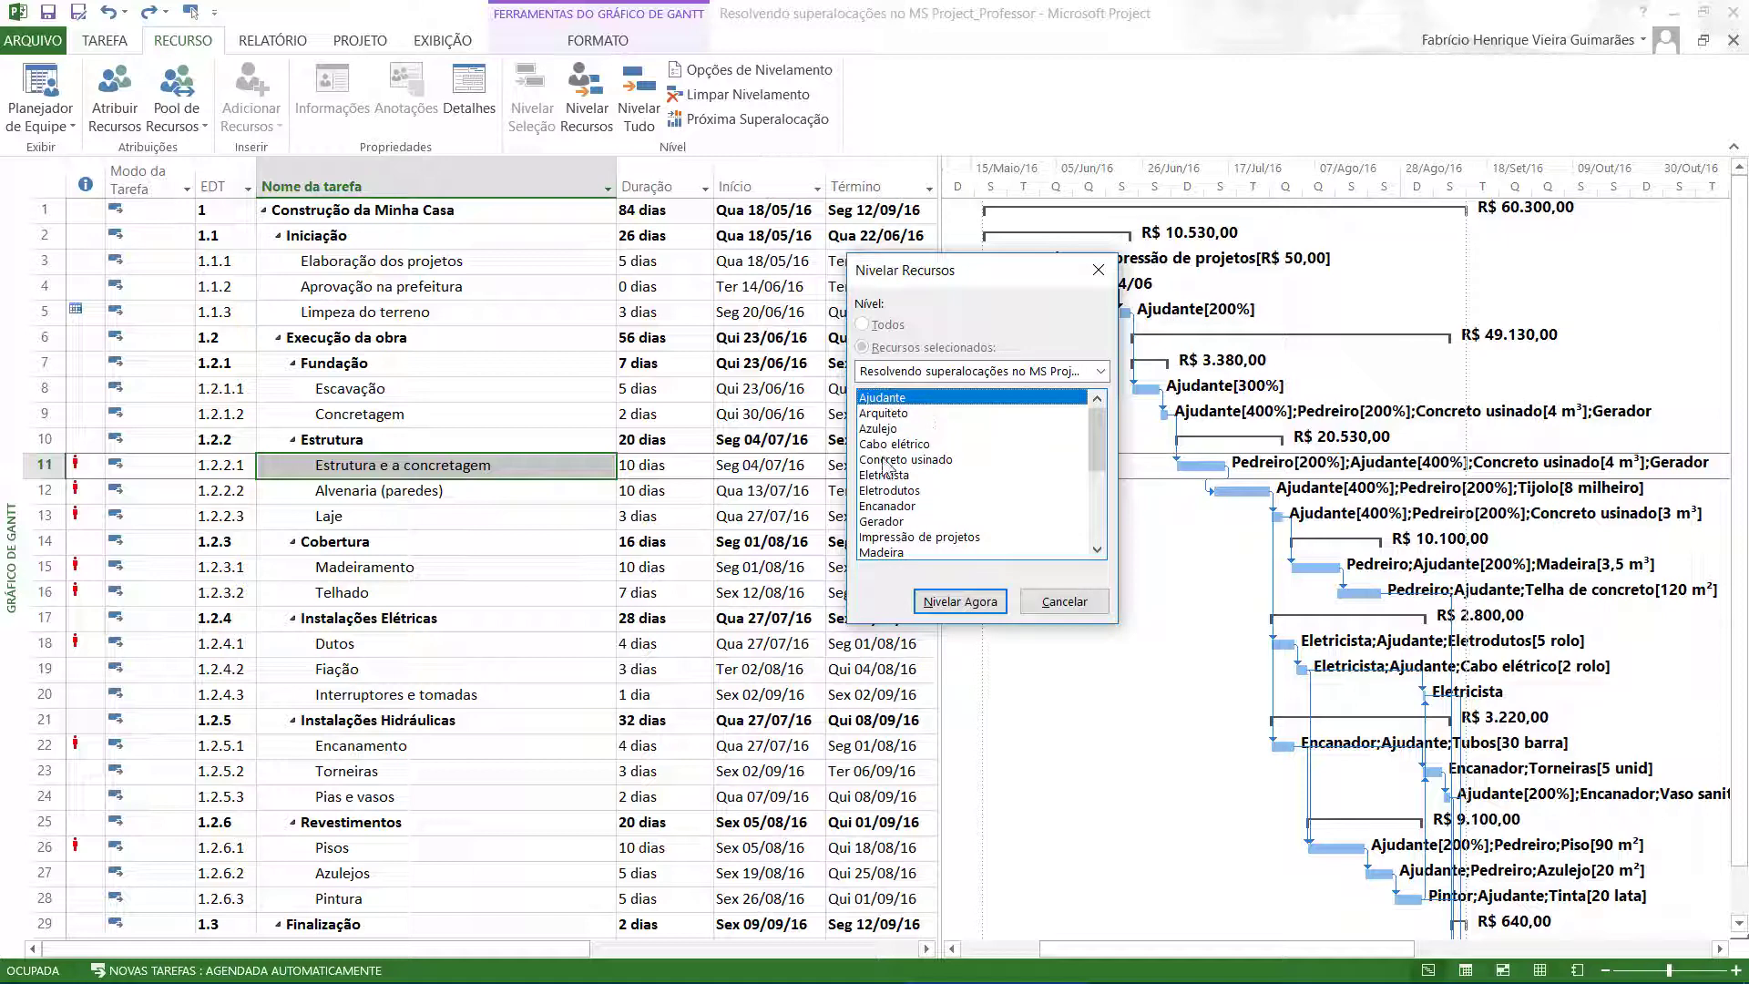
left_click(958, 601)
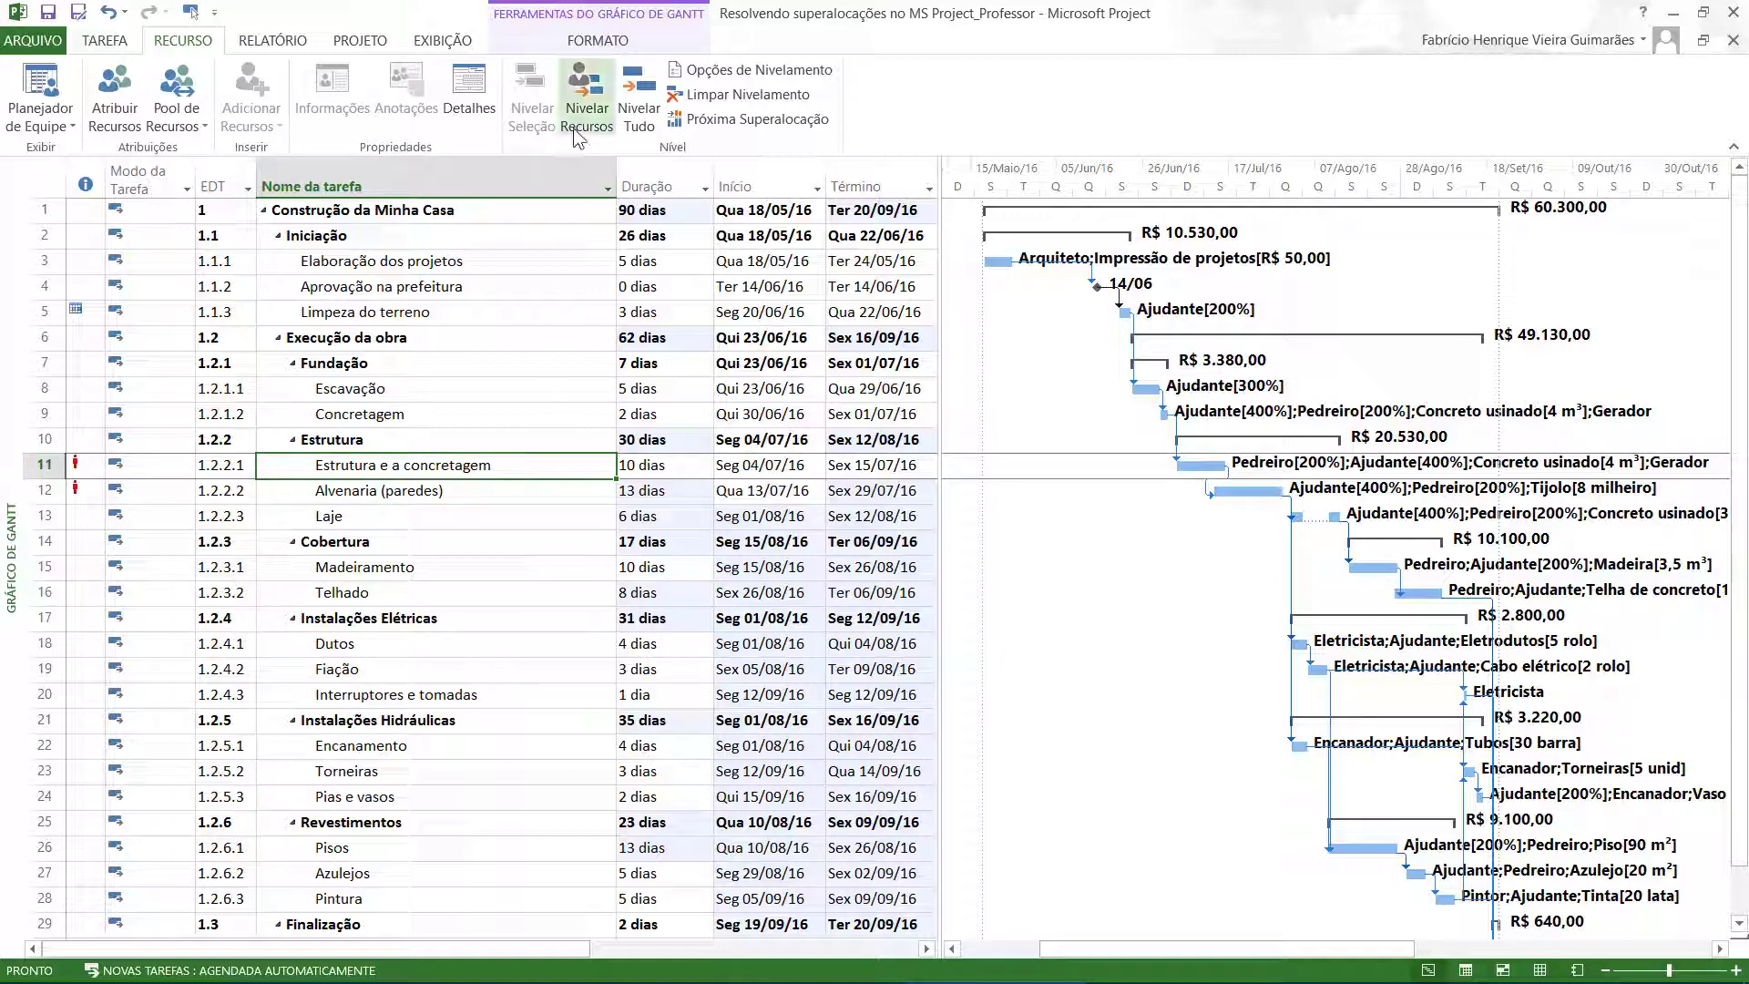
Level only the Pedreiro resource.
left_click(586, 98)
mouse_move(990, 507)
left_mouse_down()
mouse_move(992, 564)
mouse_move(1002, 490)
mouse_move(993, 511)
left_mouse_up()
left_click(833, 557)
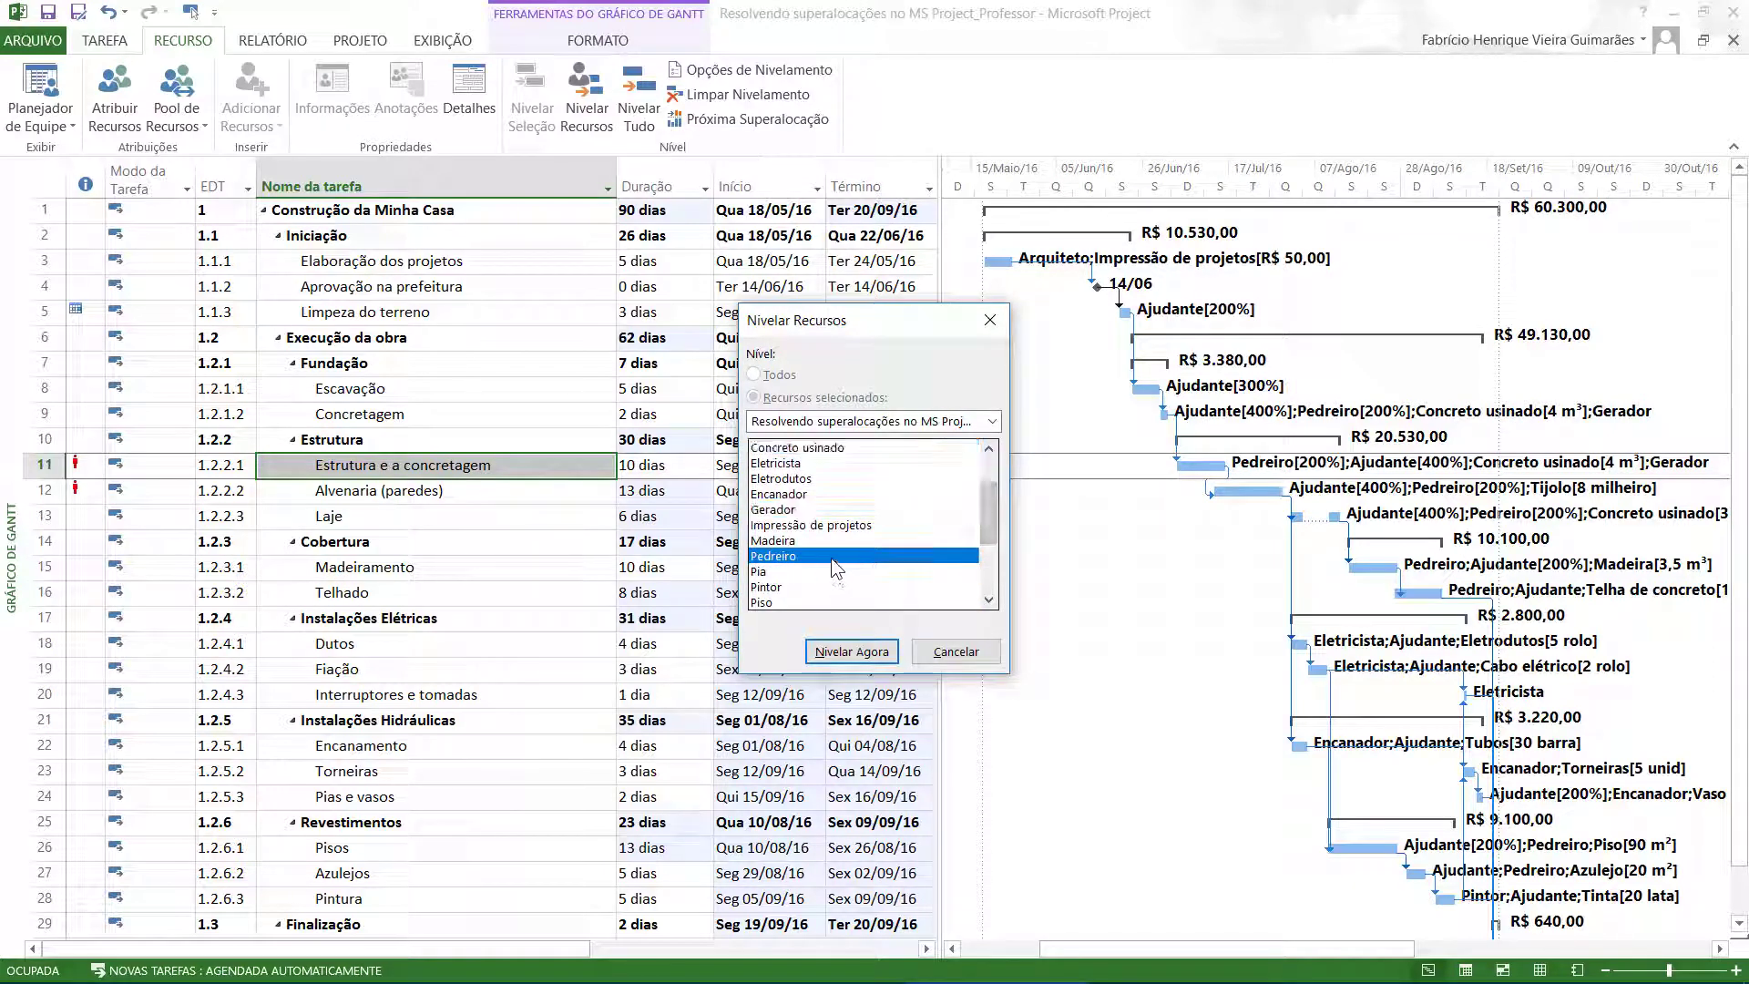
left_click(852, 650)
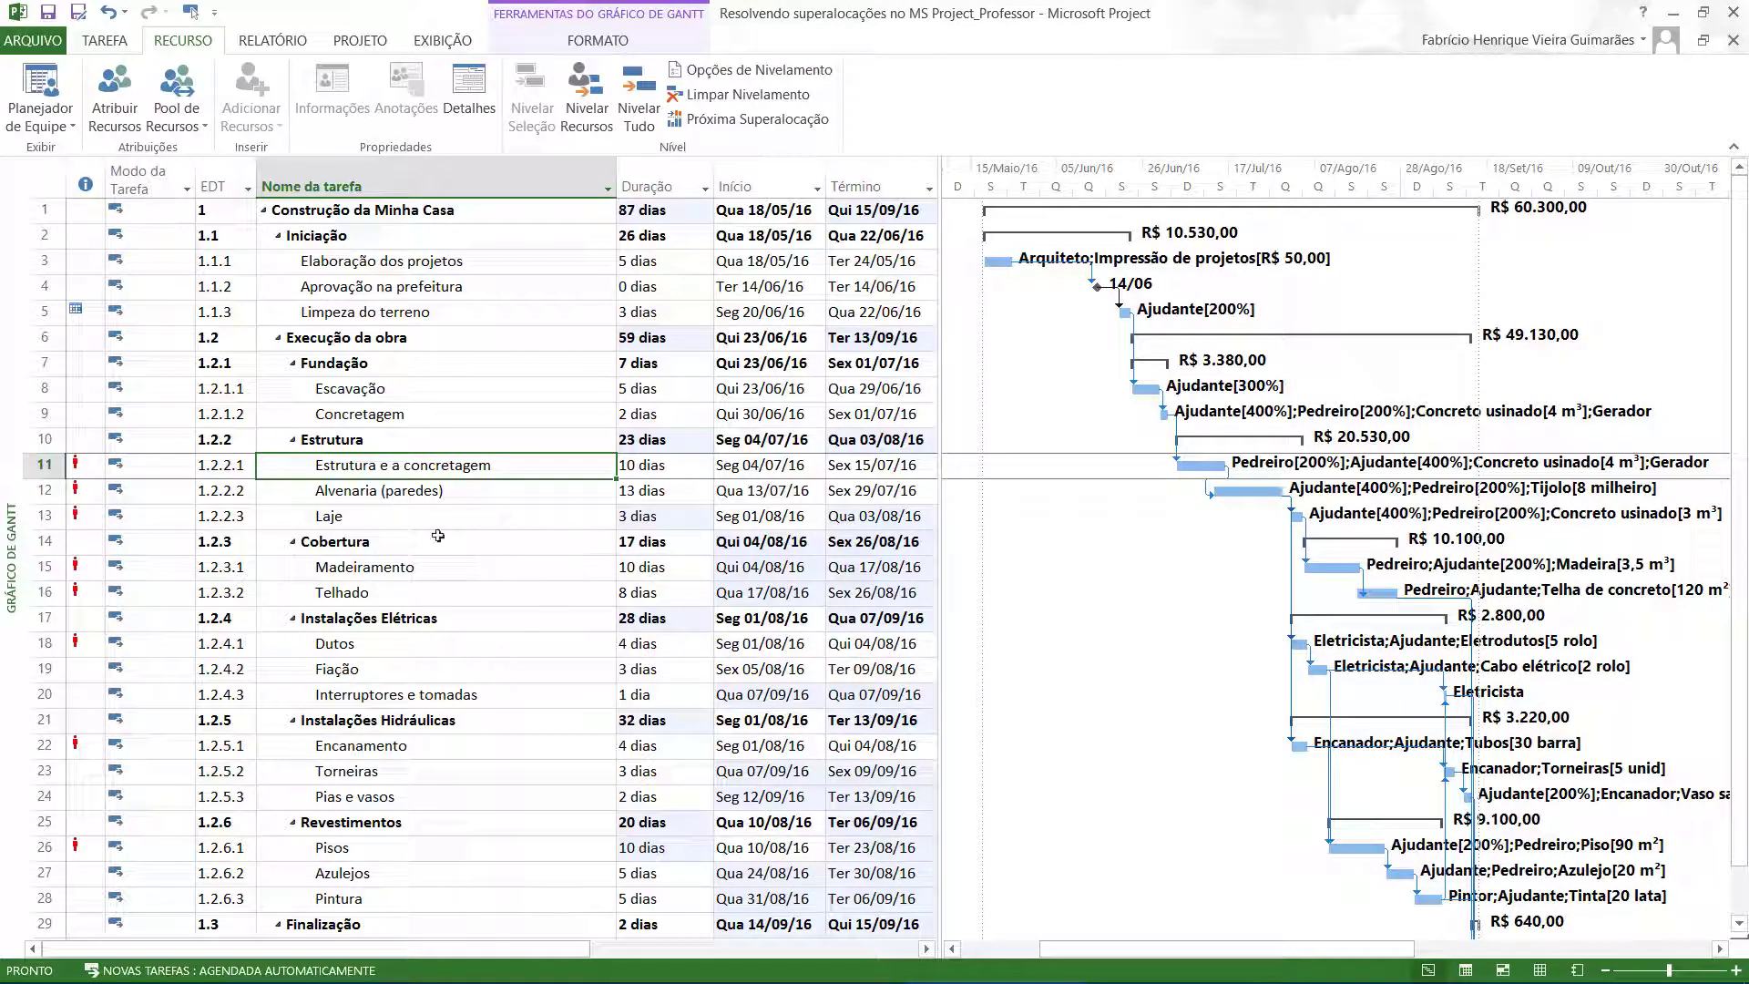
Run resource leveling again for the Estrutura e a concretagem task, checking the resource list before leveling.
left_click(600, 132)
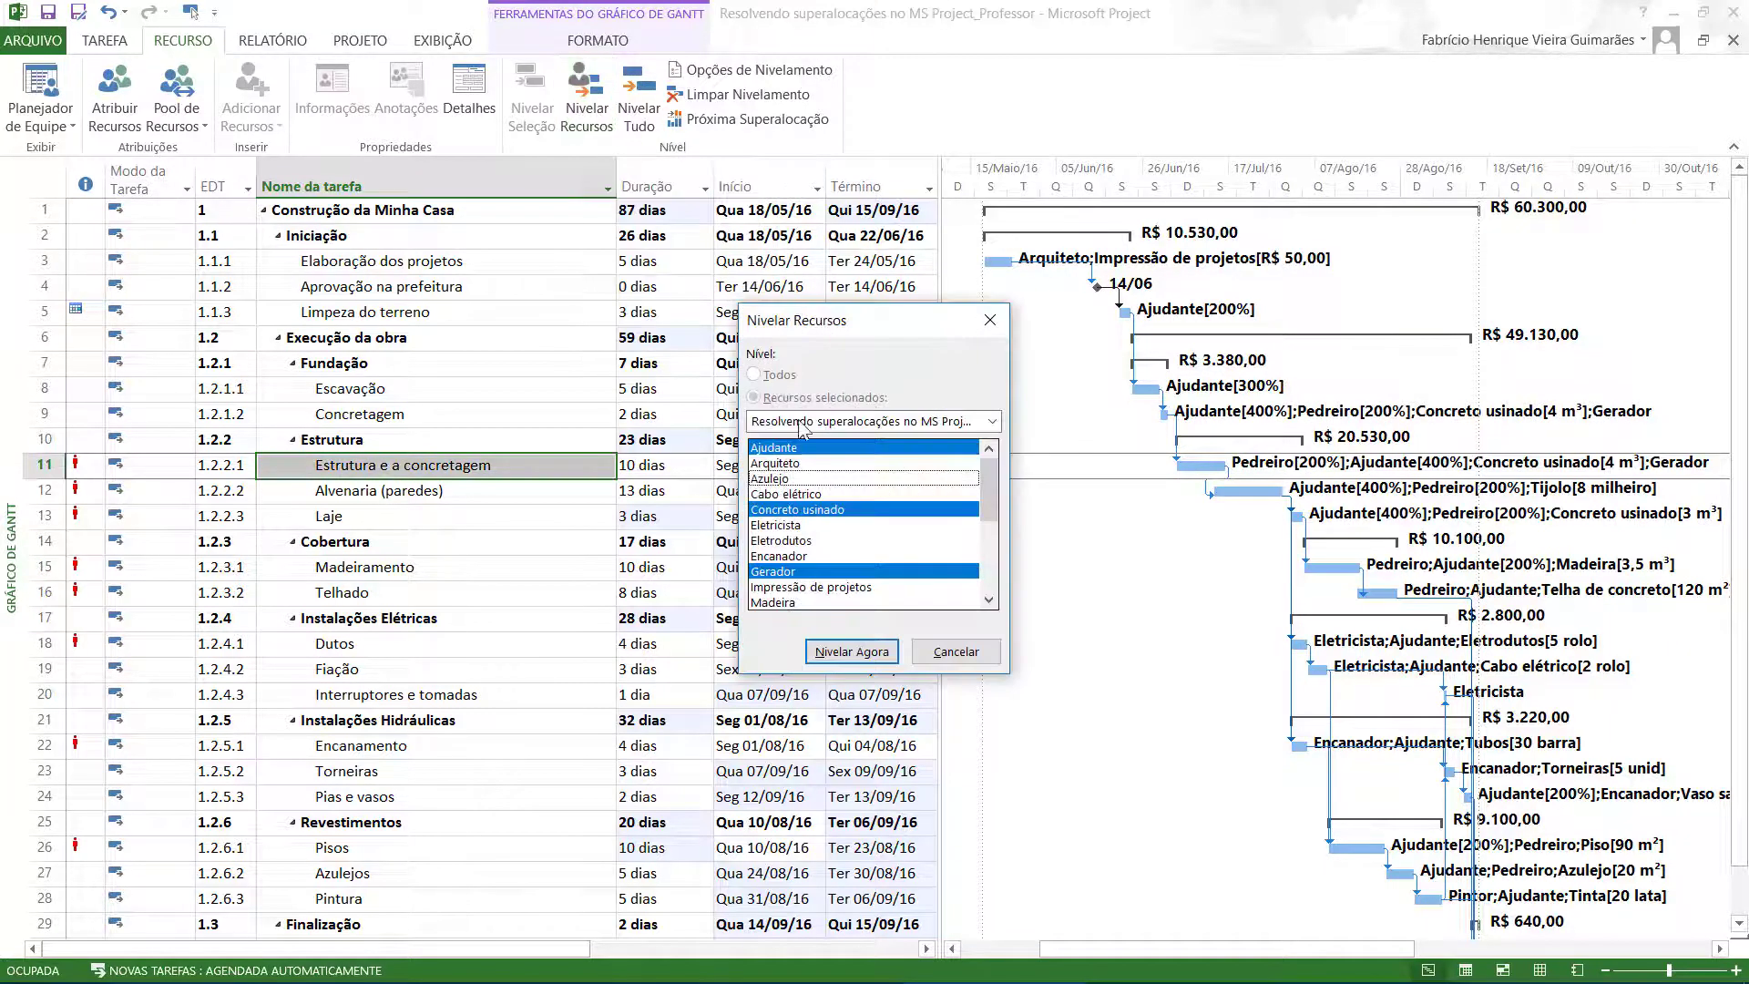
left_click_drag(989, 501, 988, 576)
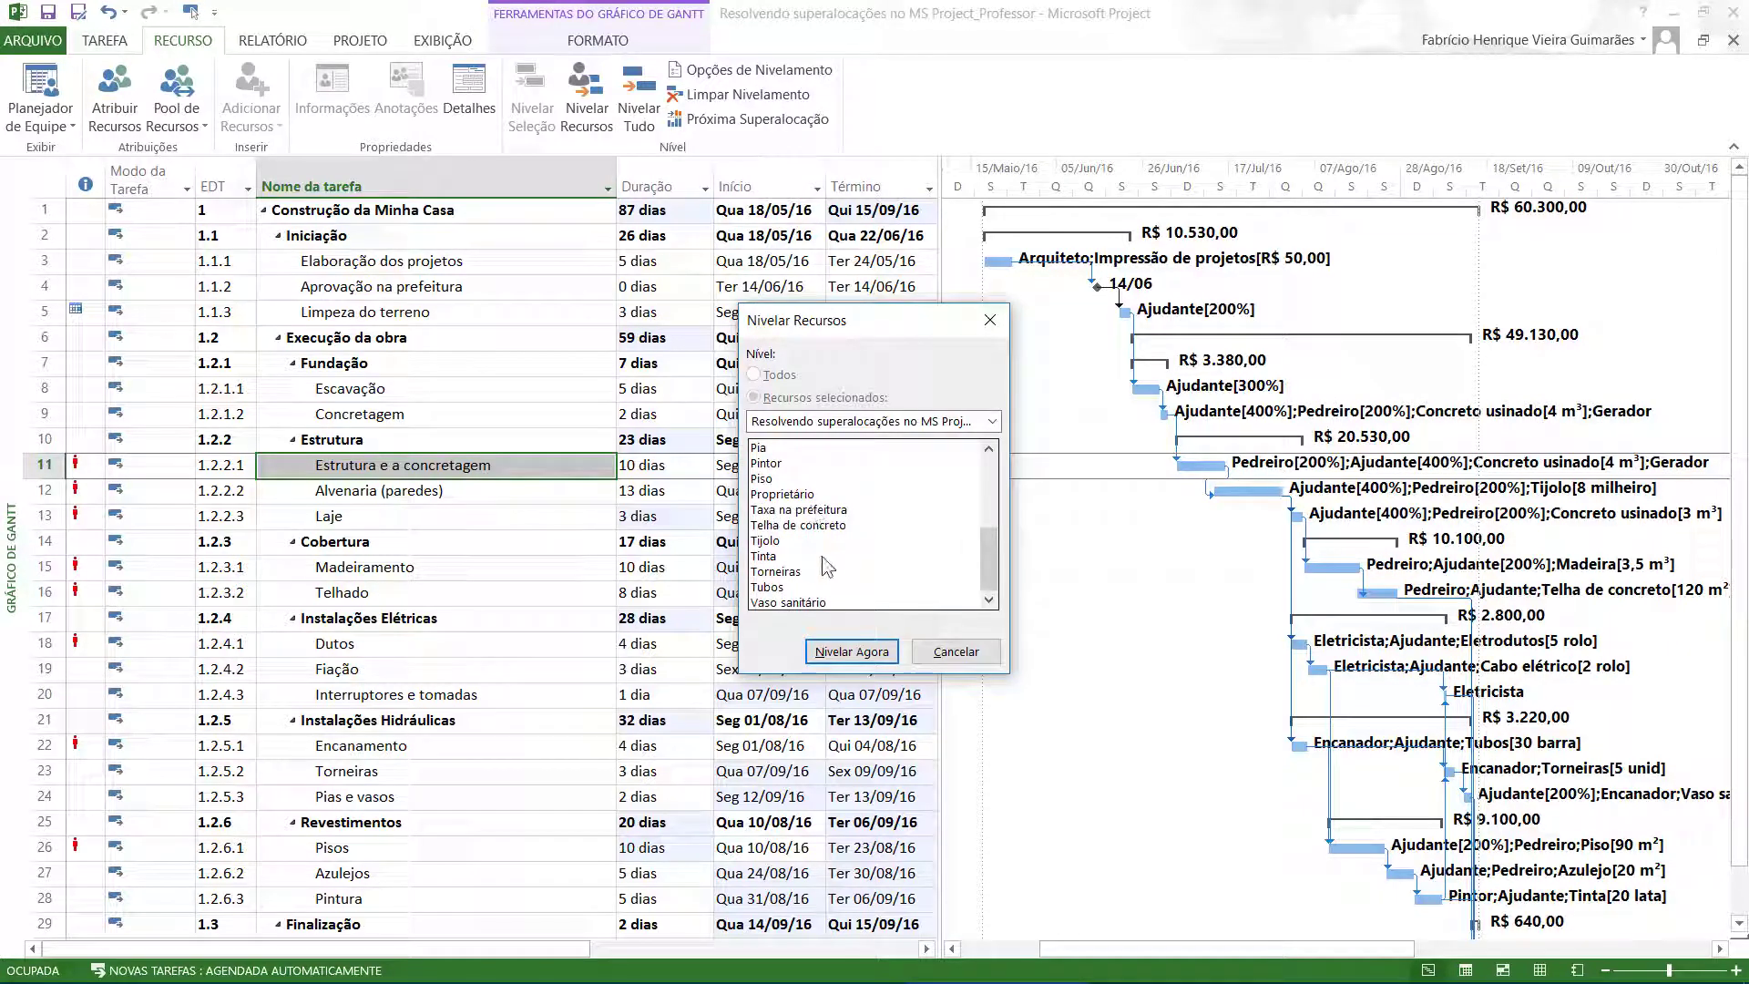
mouse_move(988, 557)
left_mouse_down()
mouse_move(996, 483)
mouse_move(997, 546)
left_mouse_up()
left_click(798, 467)
left_click(851, 651)
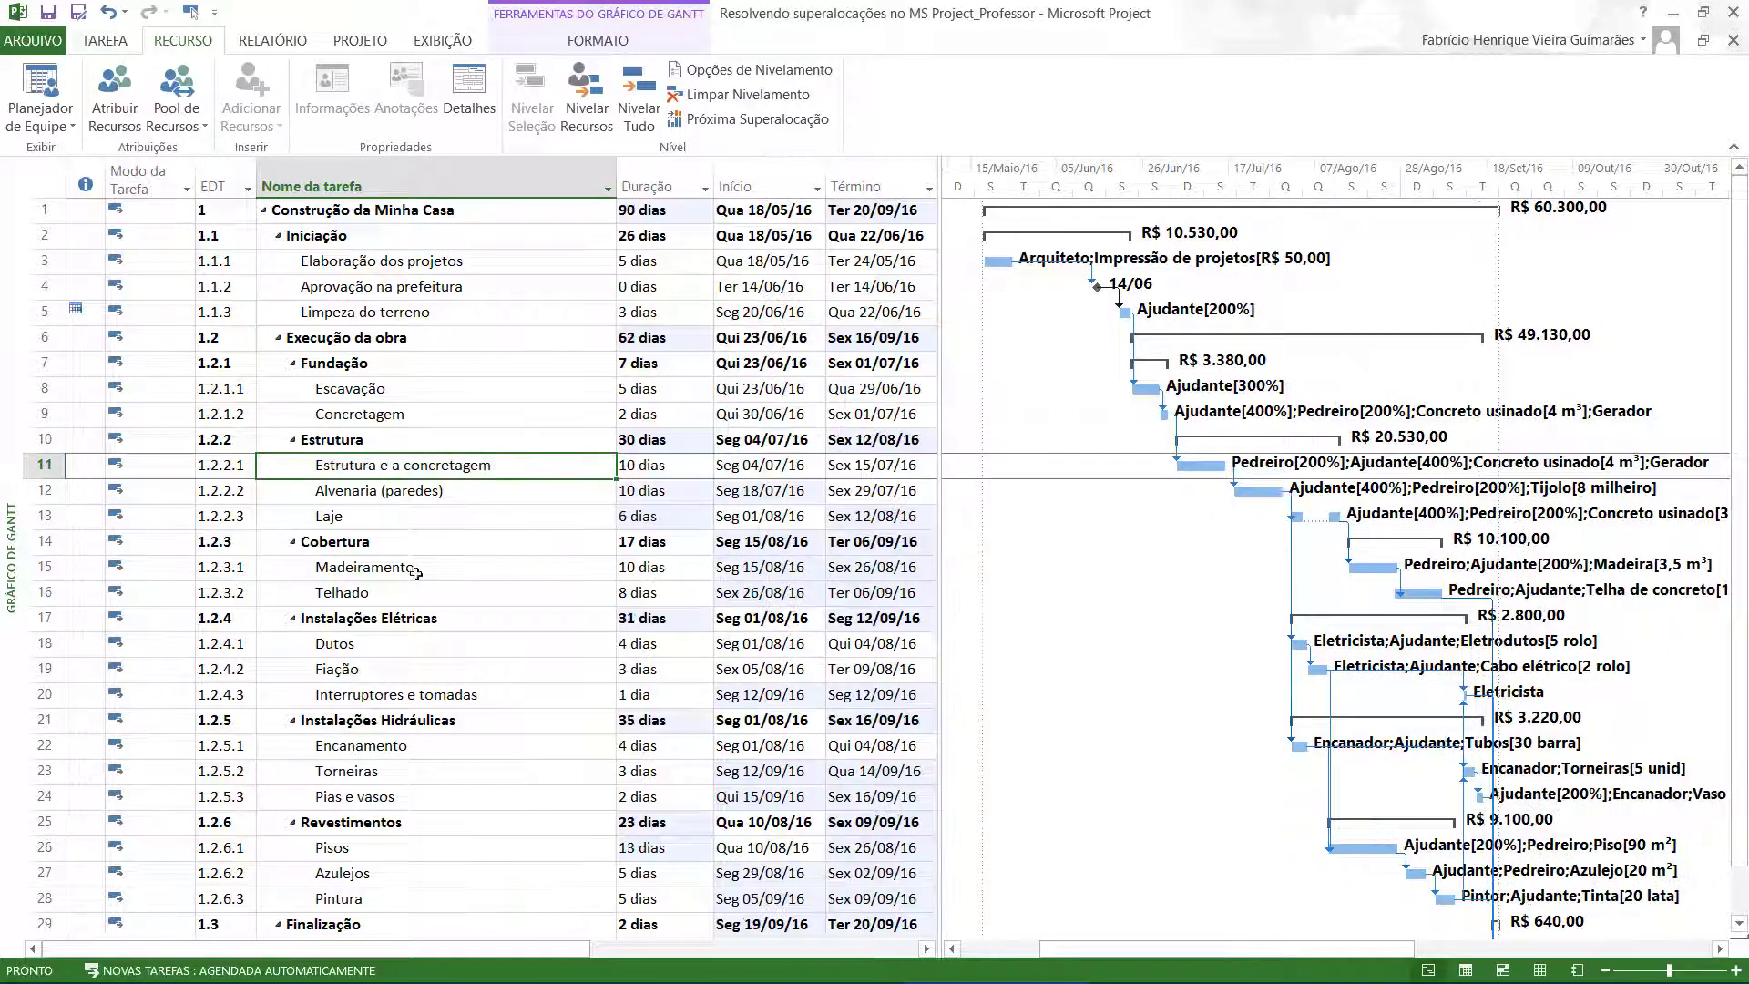
Review the leveled schedule through its last tasks and undo the resource leveling.
scroll(414, 571, "down", 4)
scroll(411, 520, "up", 4)
key("ctrl+z")
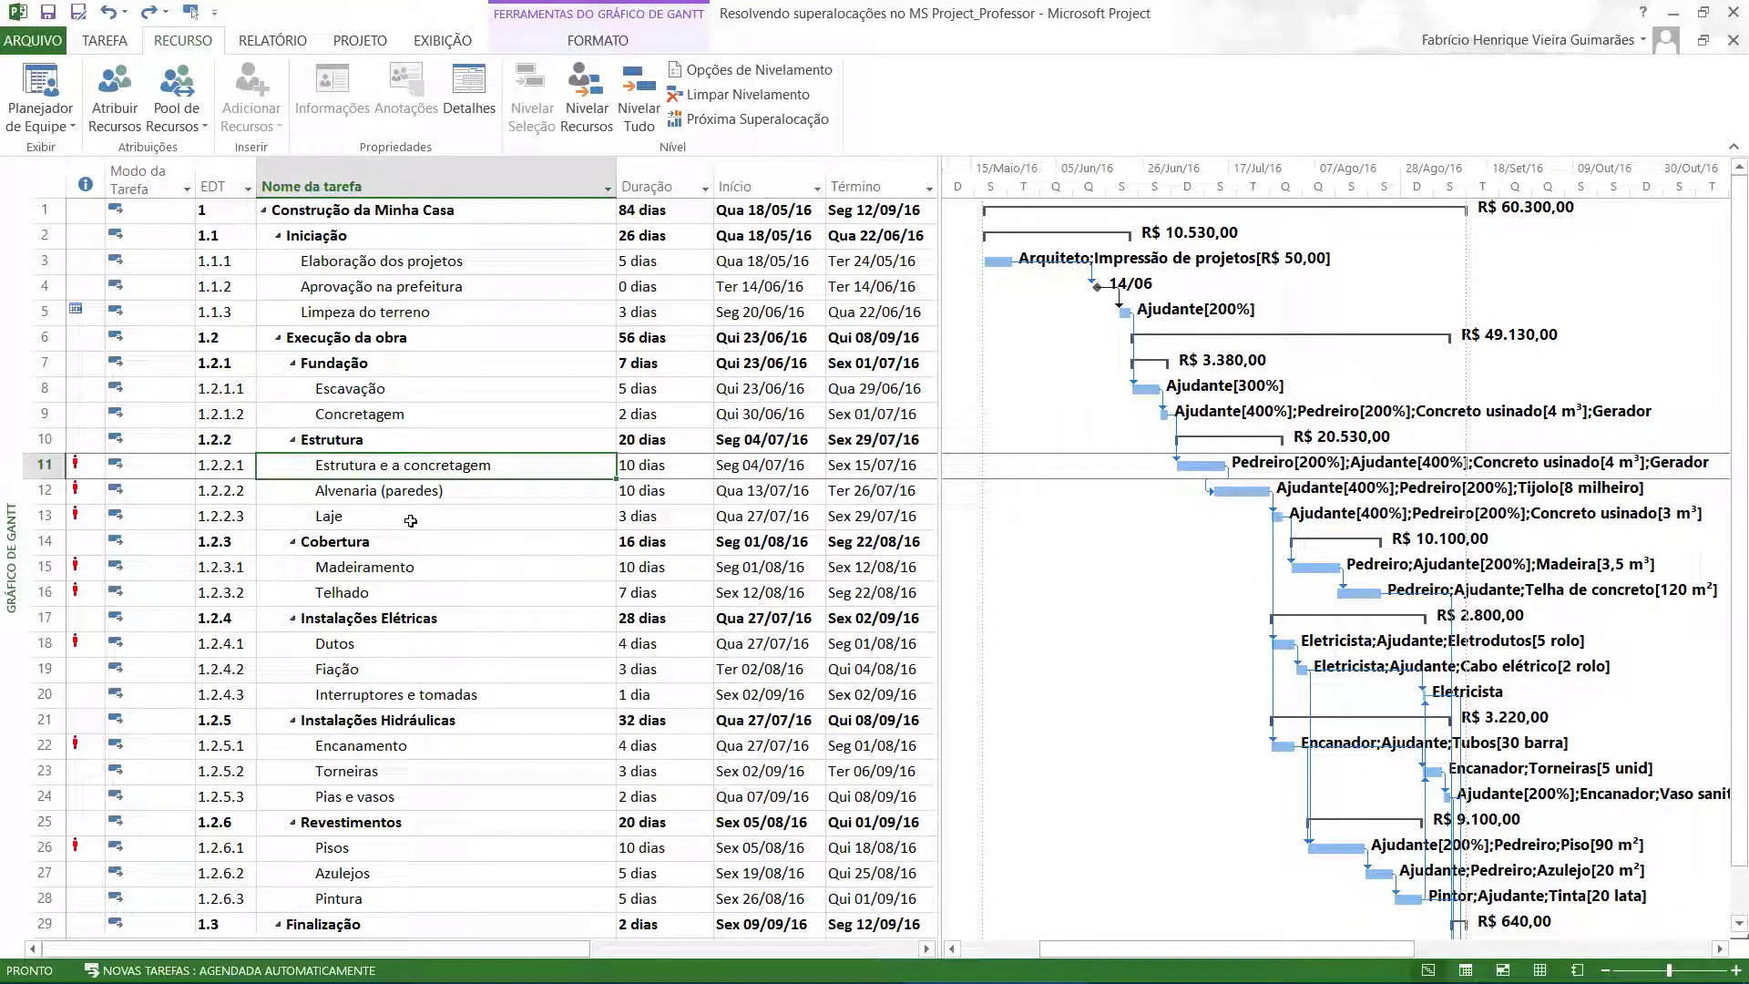
Level all tasks in the project, review the schedule through TÉRMINO DA OBRA, and undo the leveling.
left_click(587, 110)
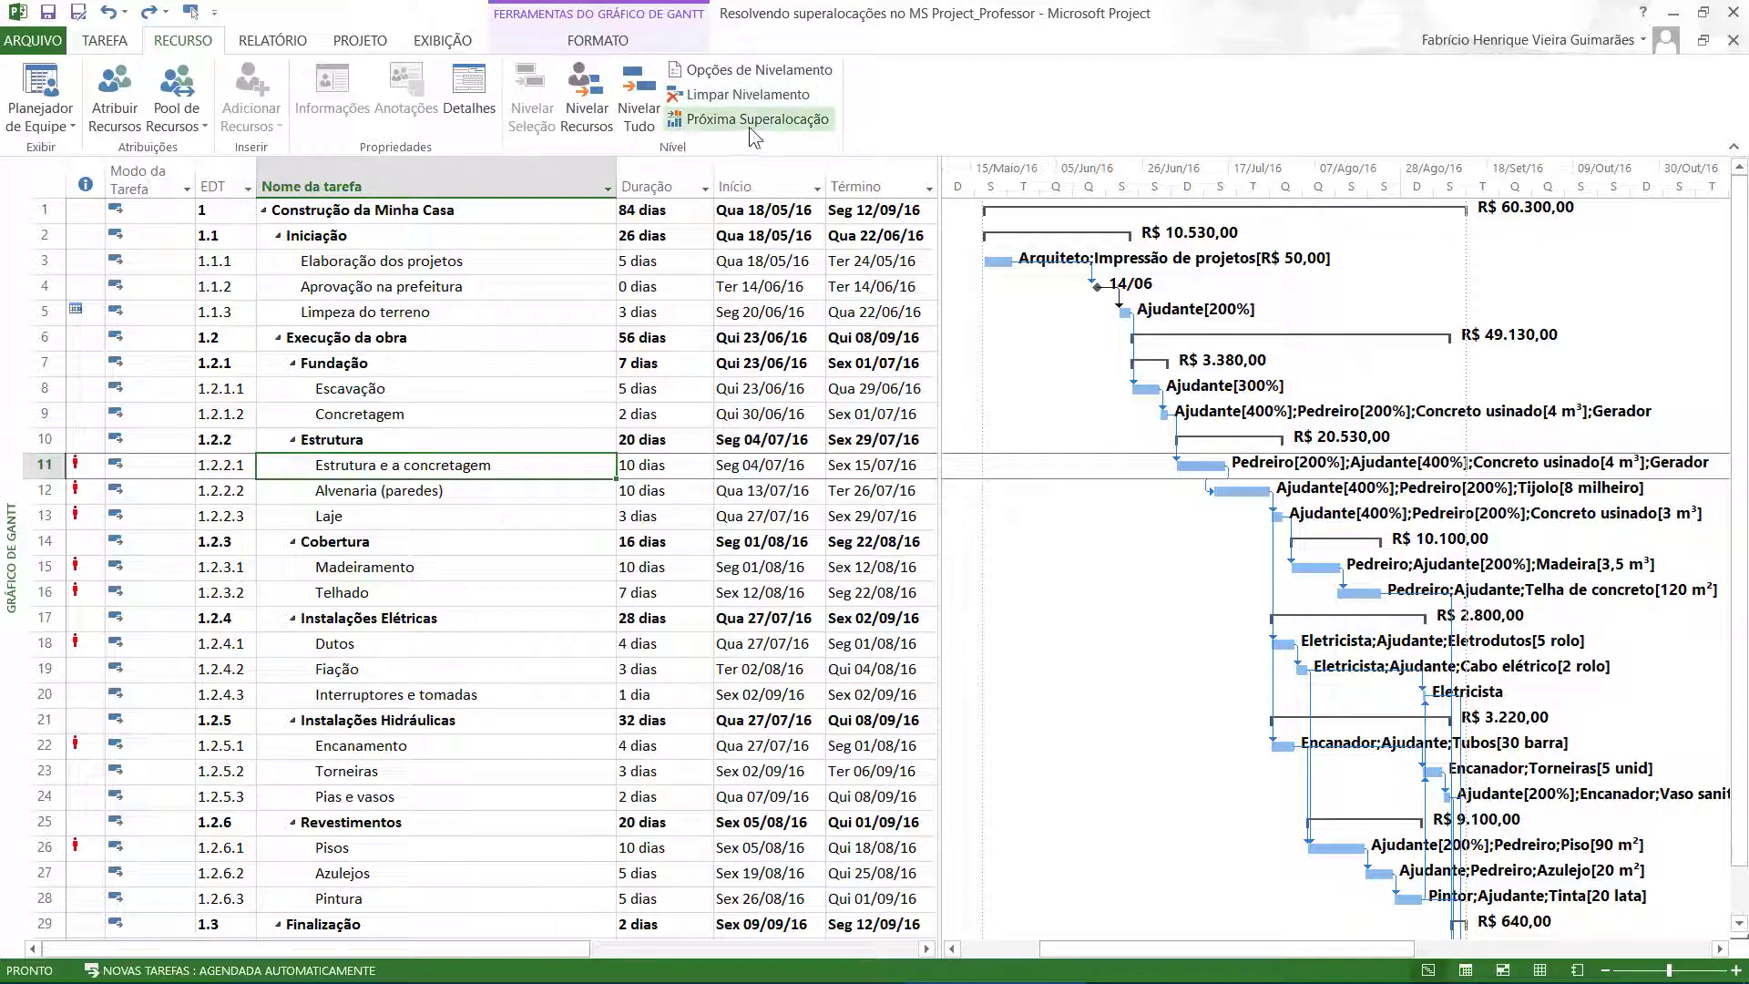
left_click(642, 100)
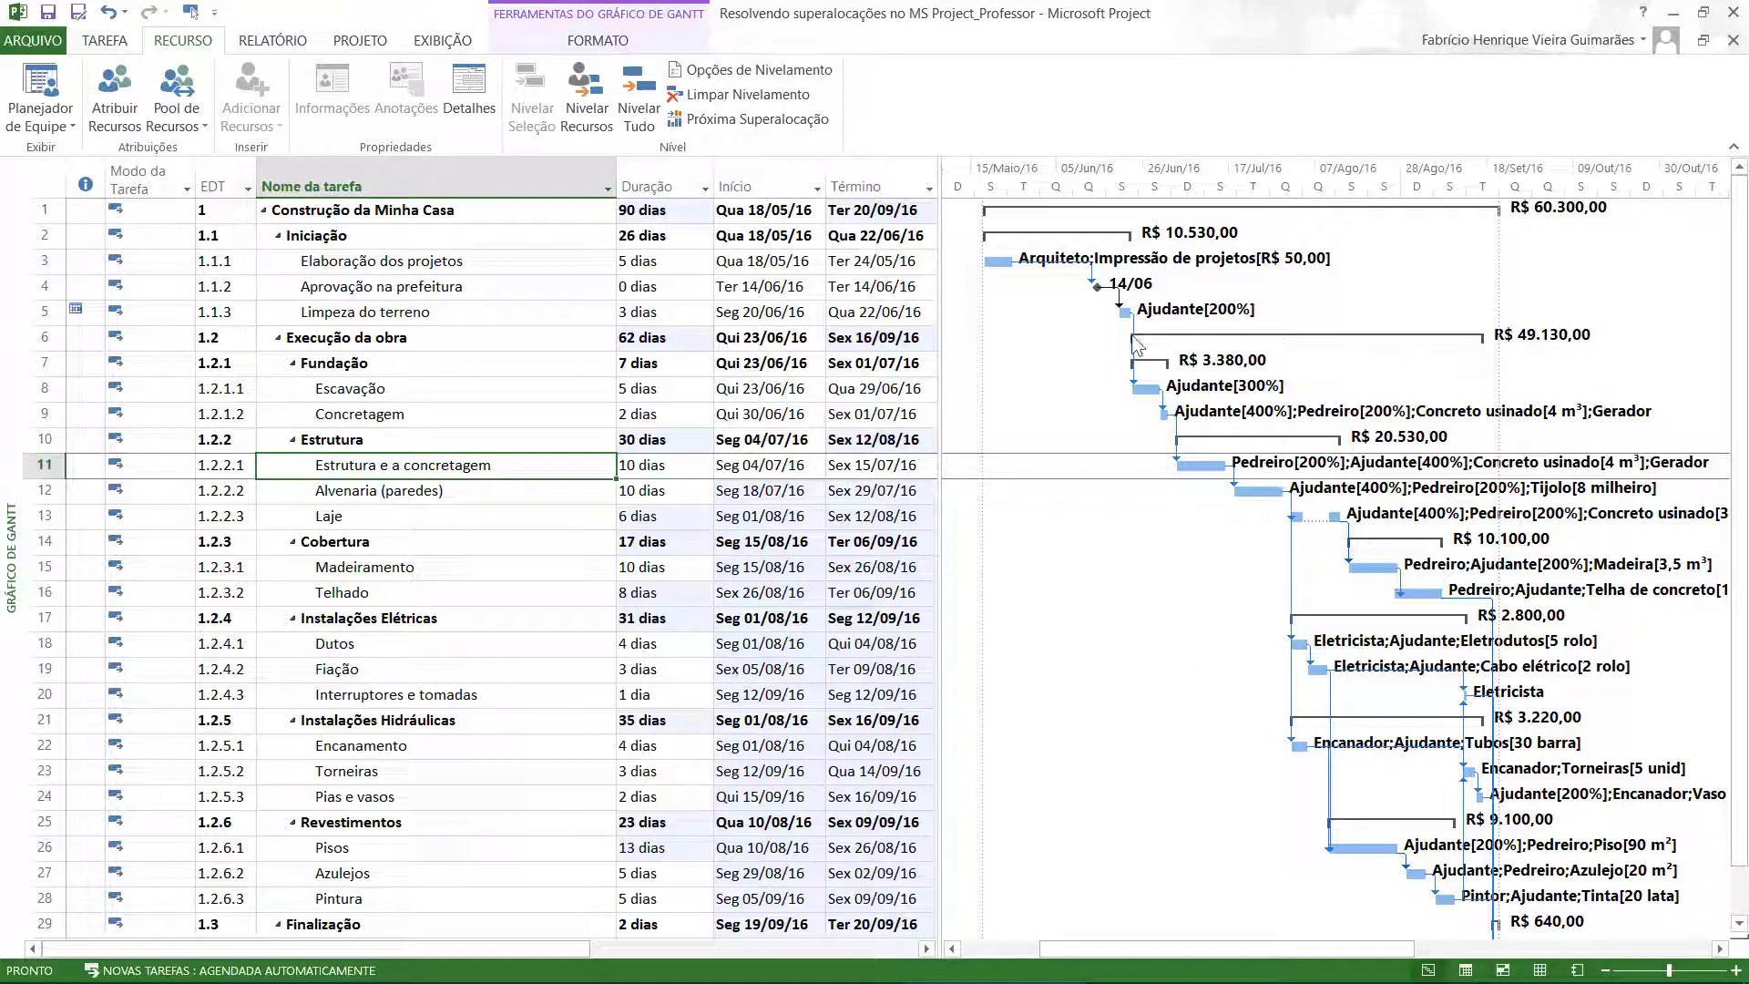
scroll(1467, 742, "down", 1)
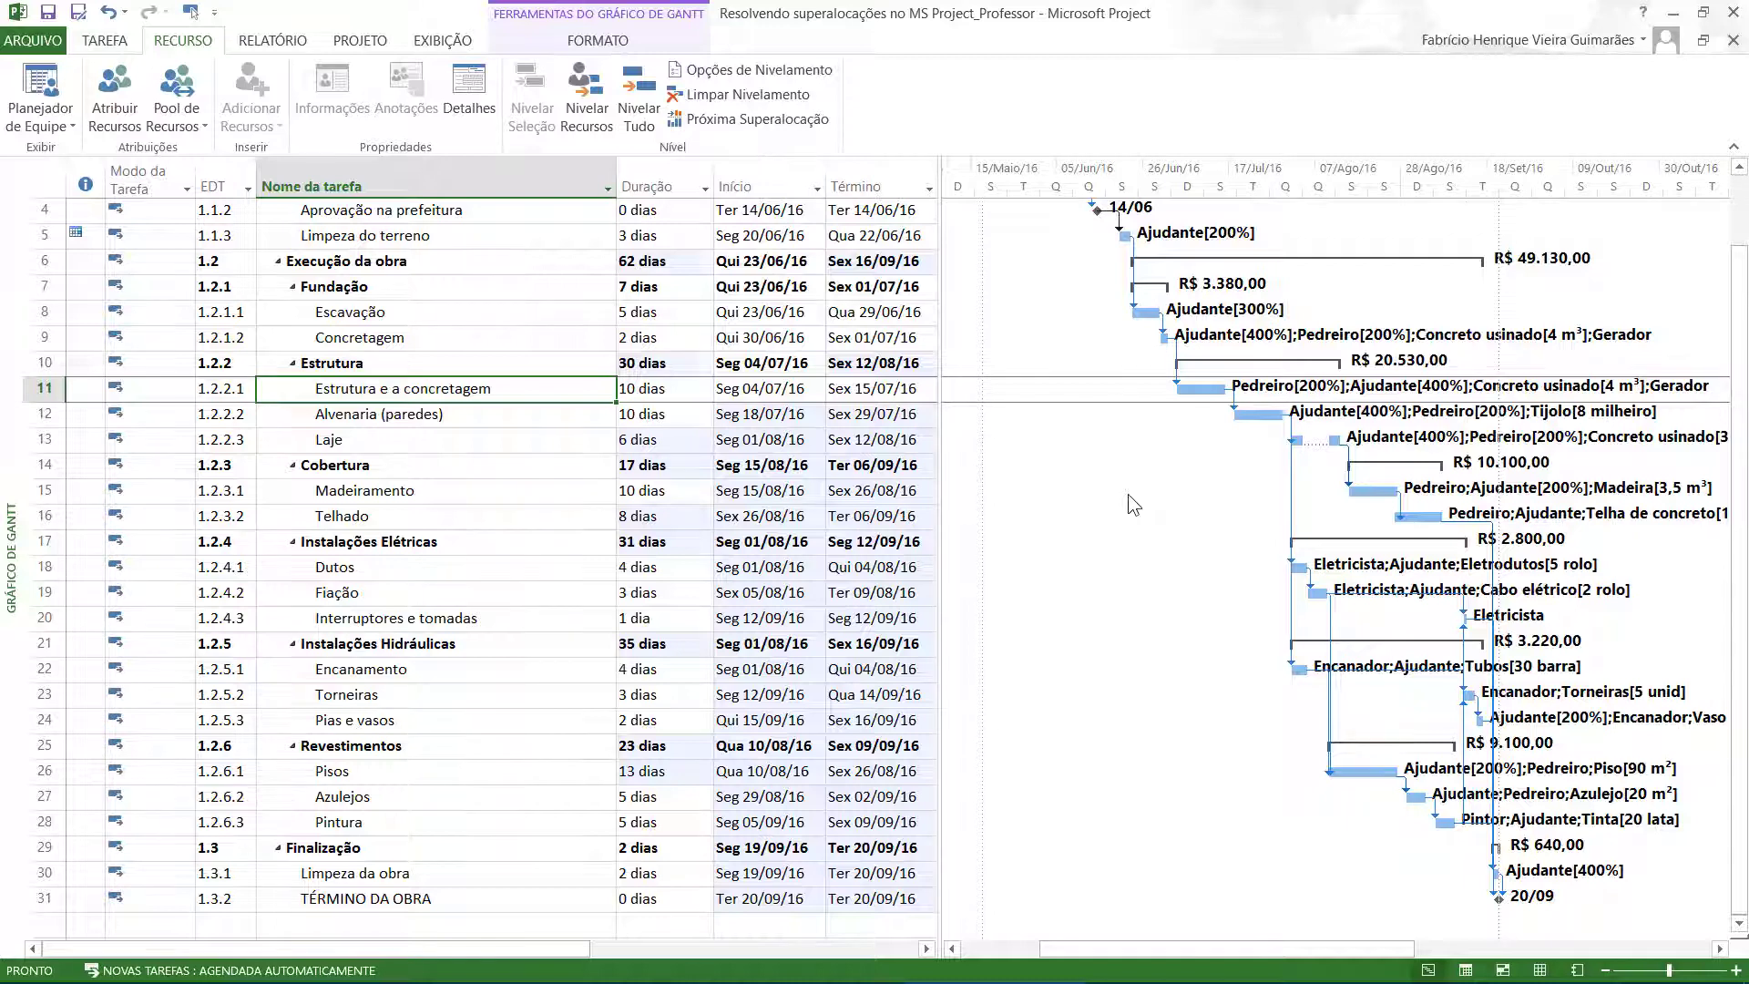
key("ctrl+z")
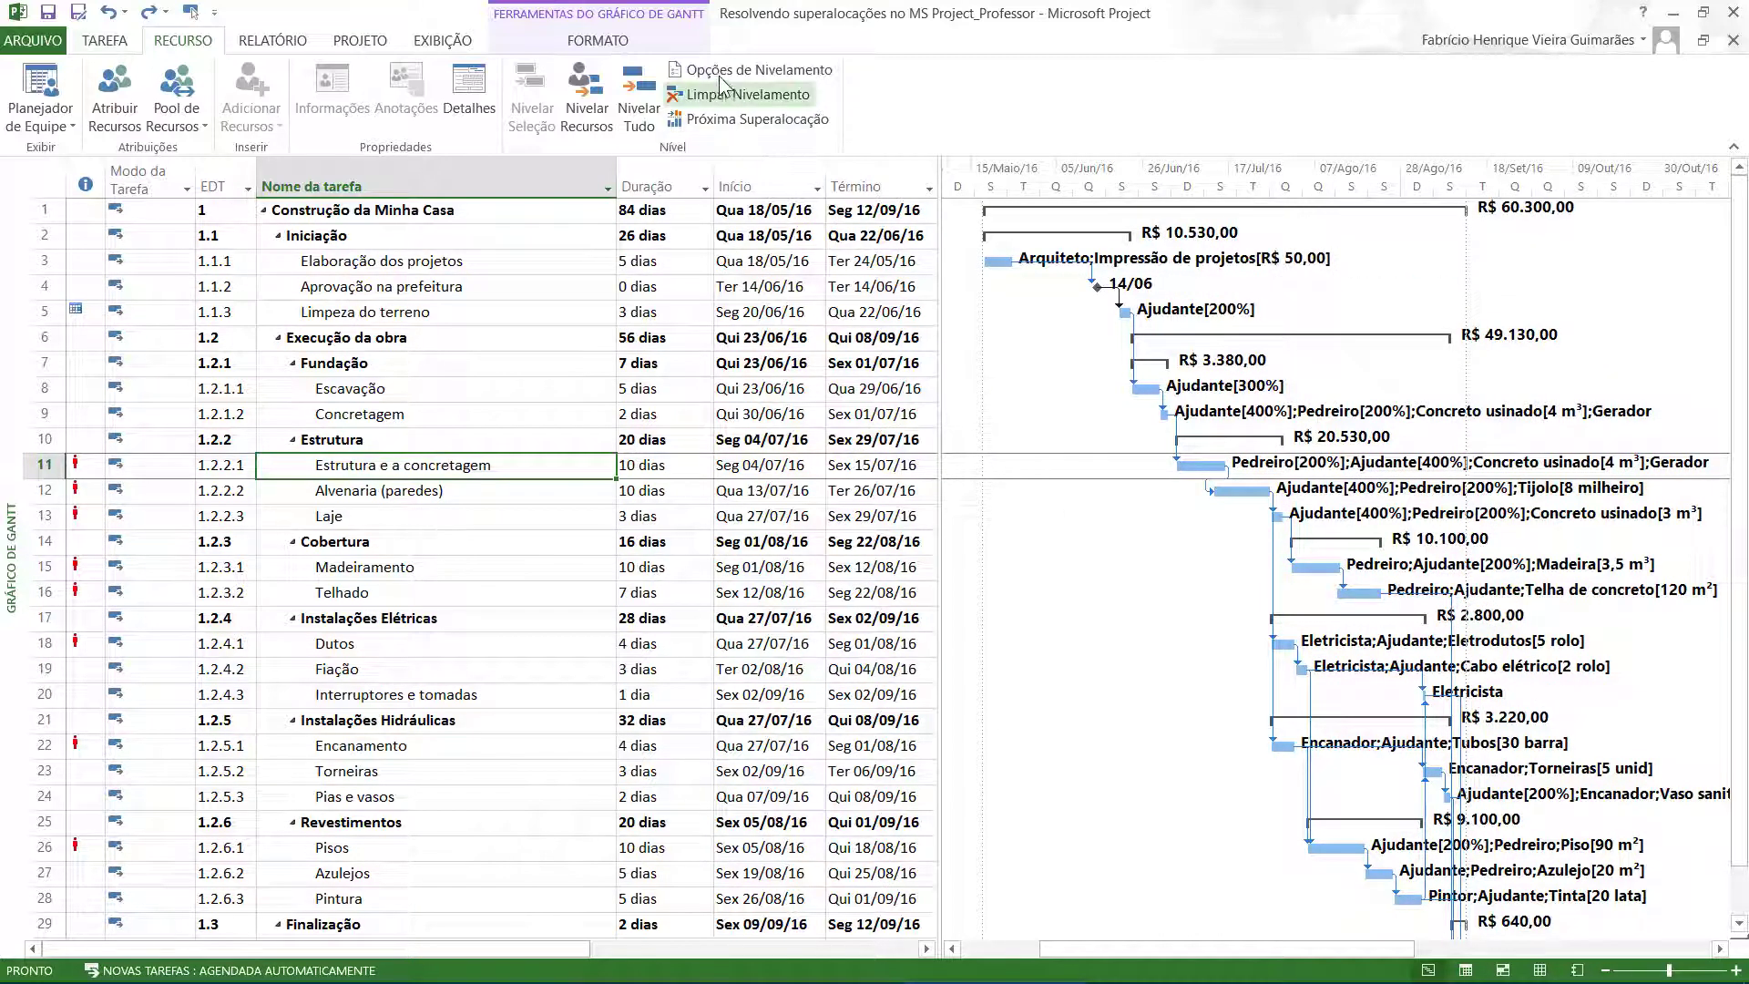
Review the resource leveling options, try the date-range interval, and restore leveling of the entire project before accepting.
left_click(751, 70)
left_click_drag(818, 275, 875, 262)
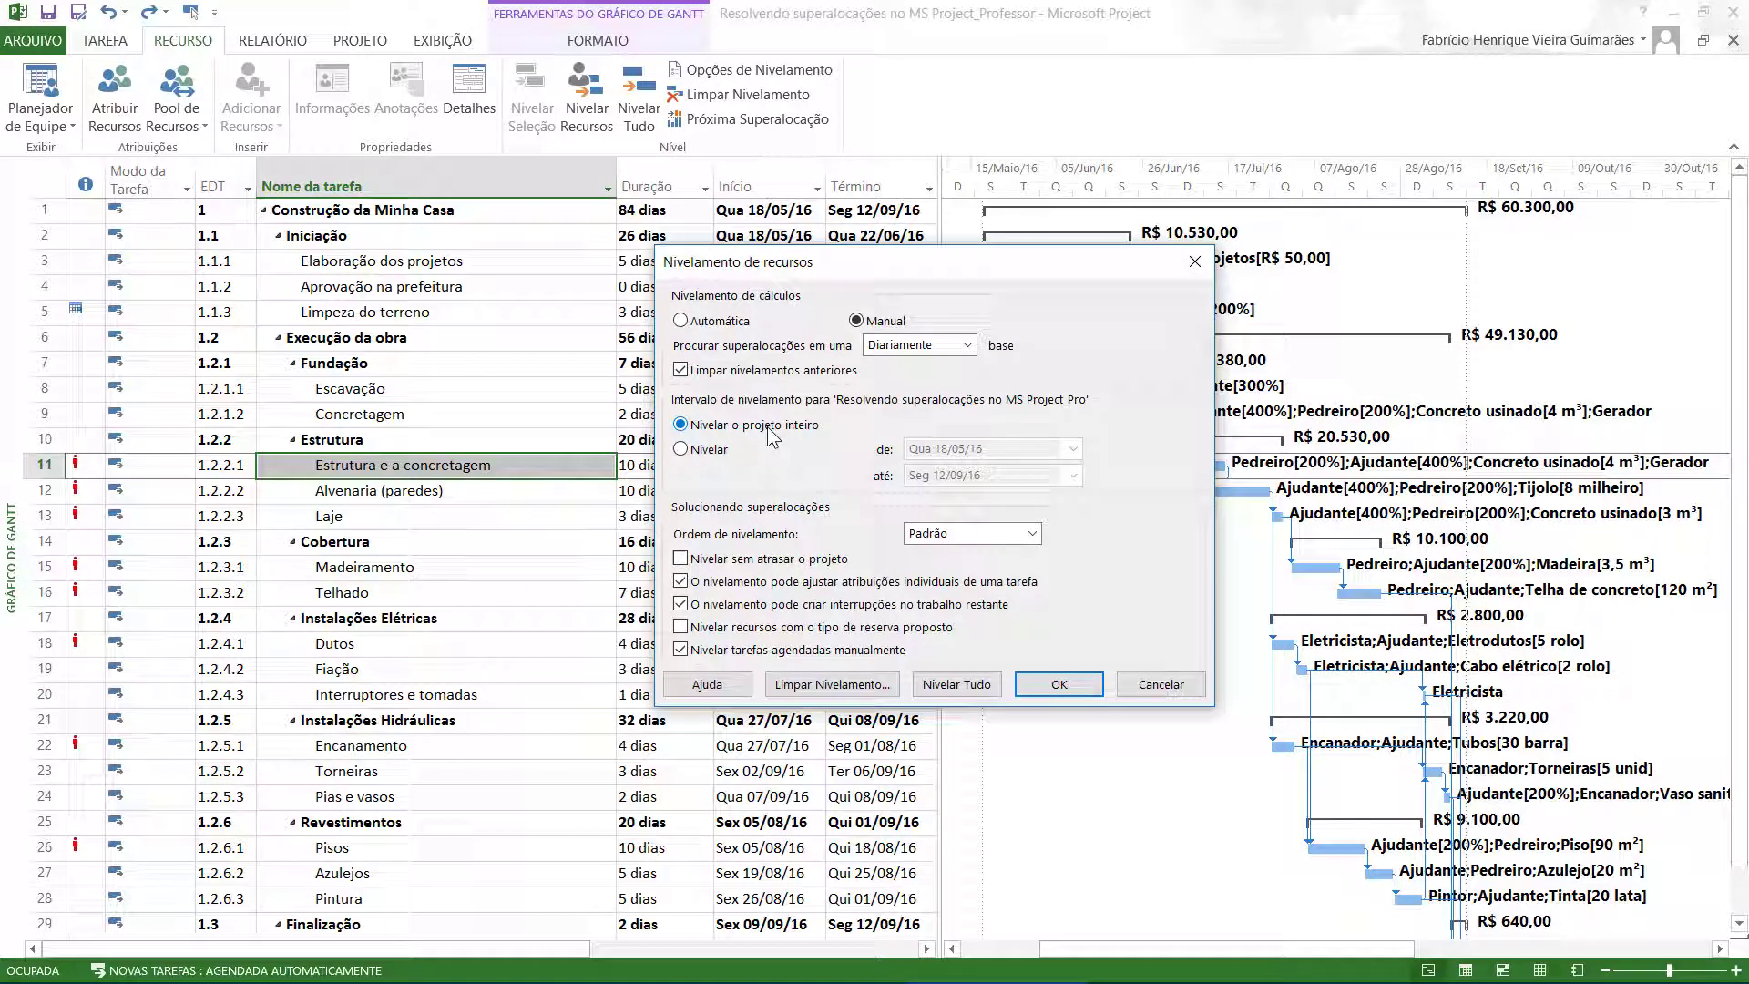
left_click(704, 451)
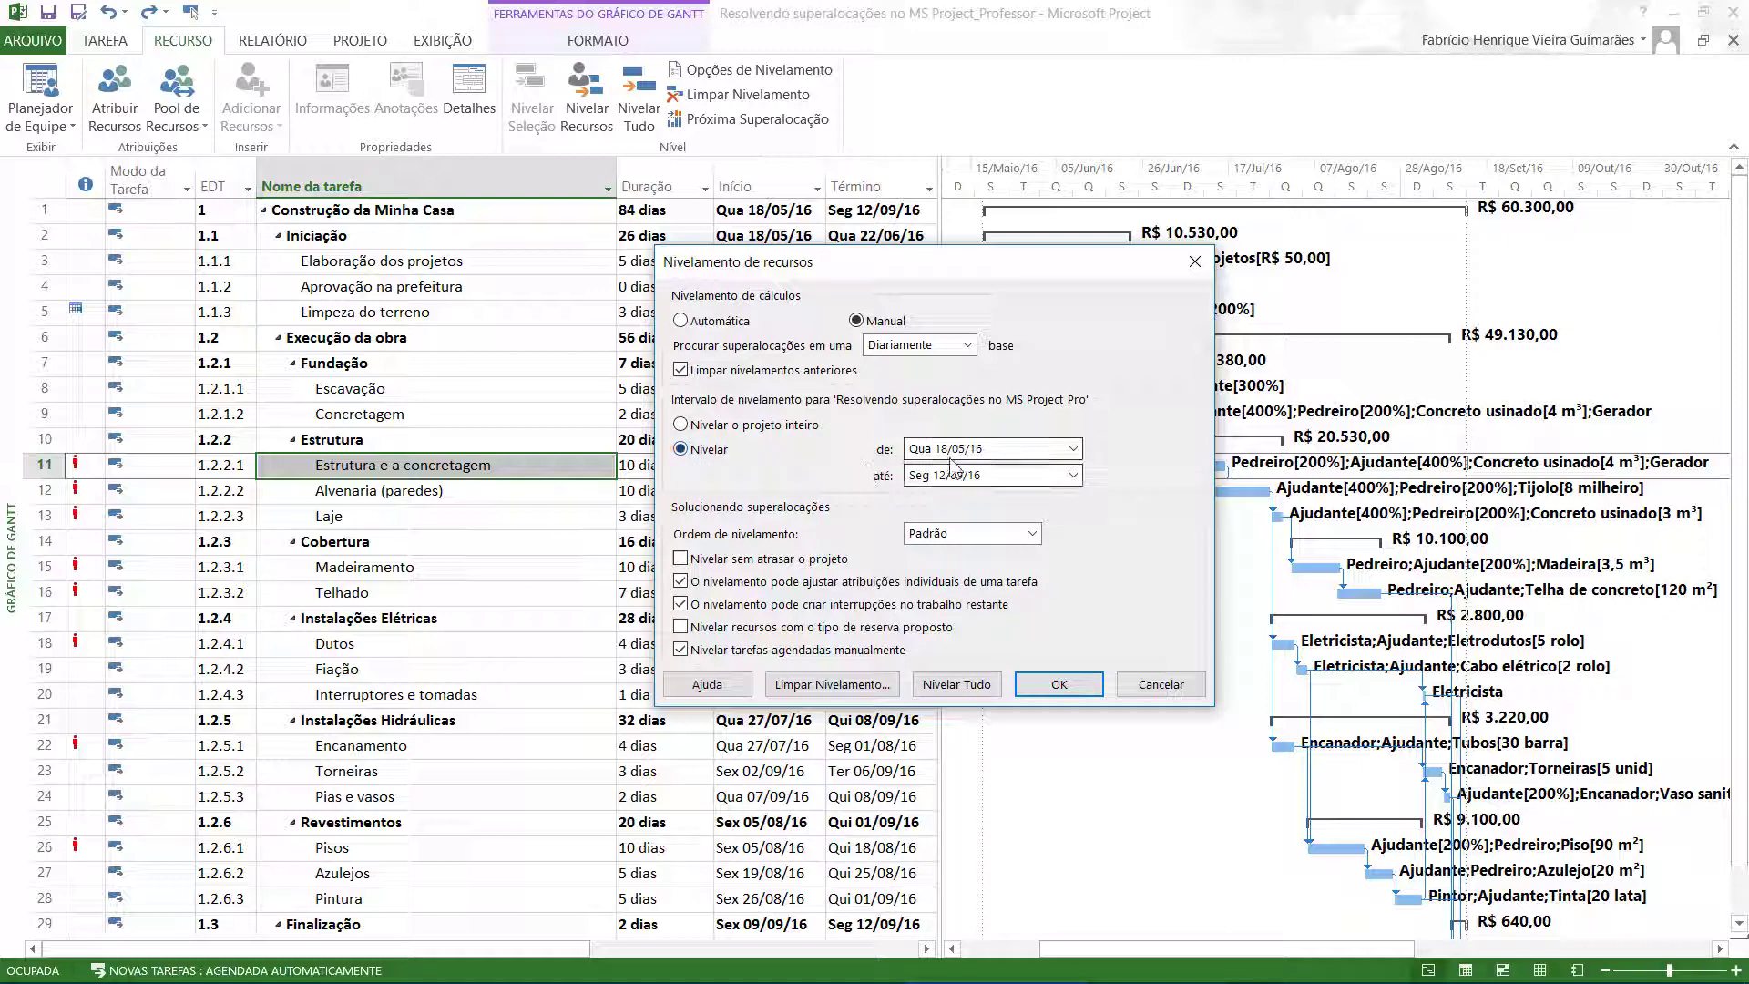
left_click(769, 430)
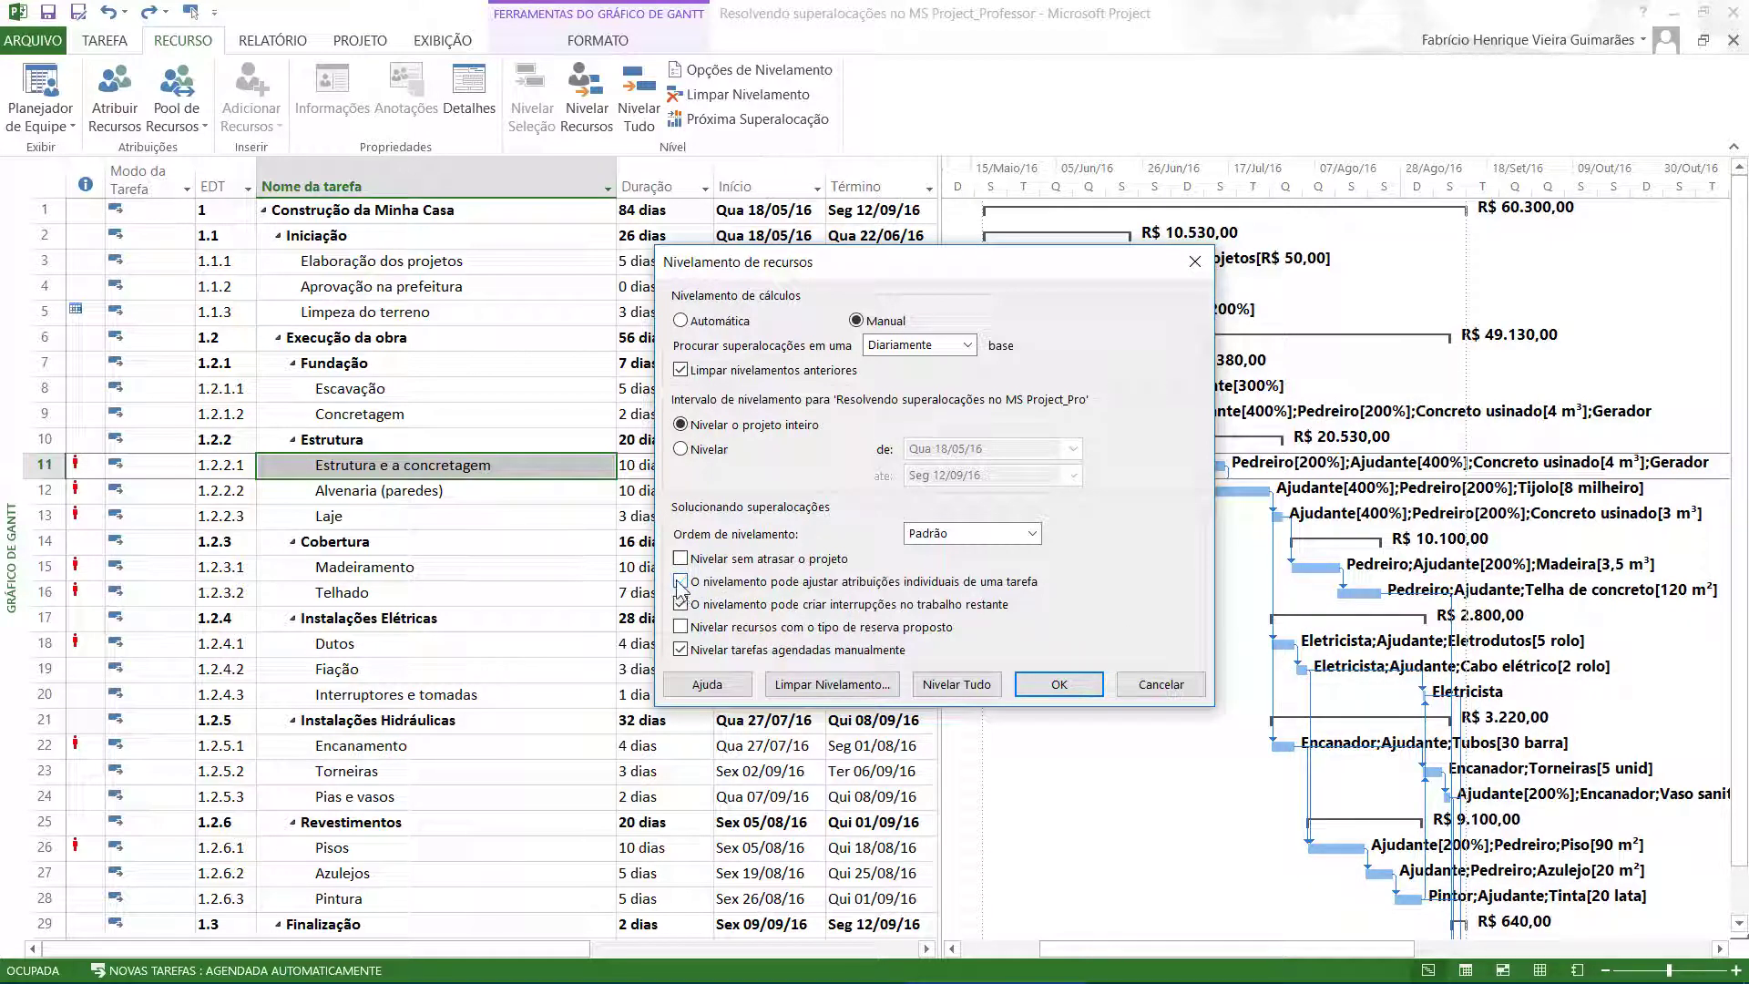
left_click(1046, 688)
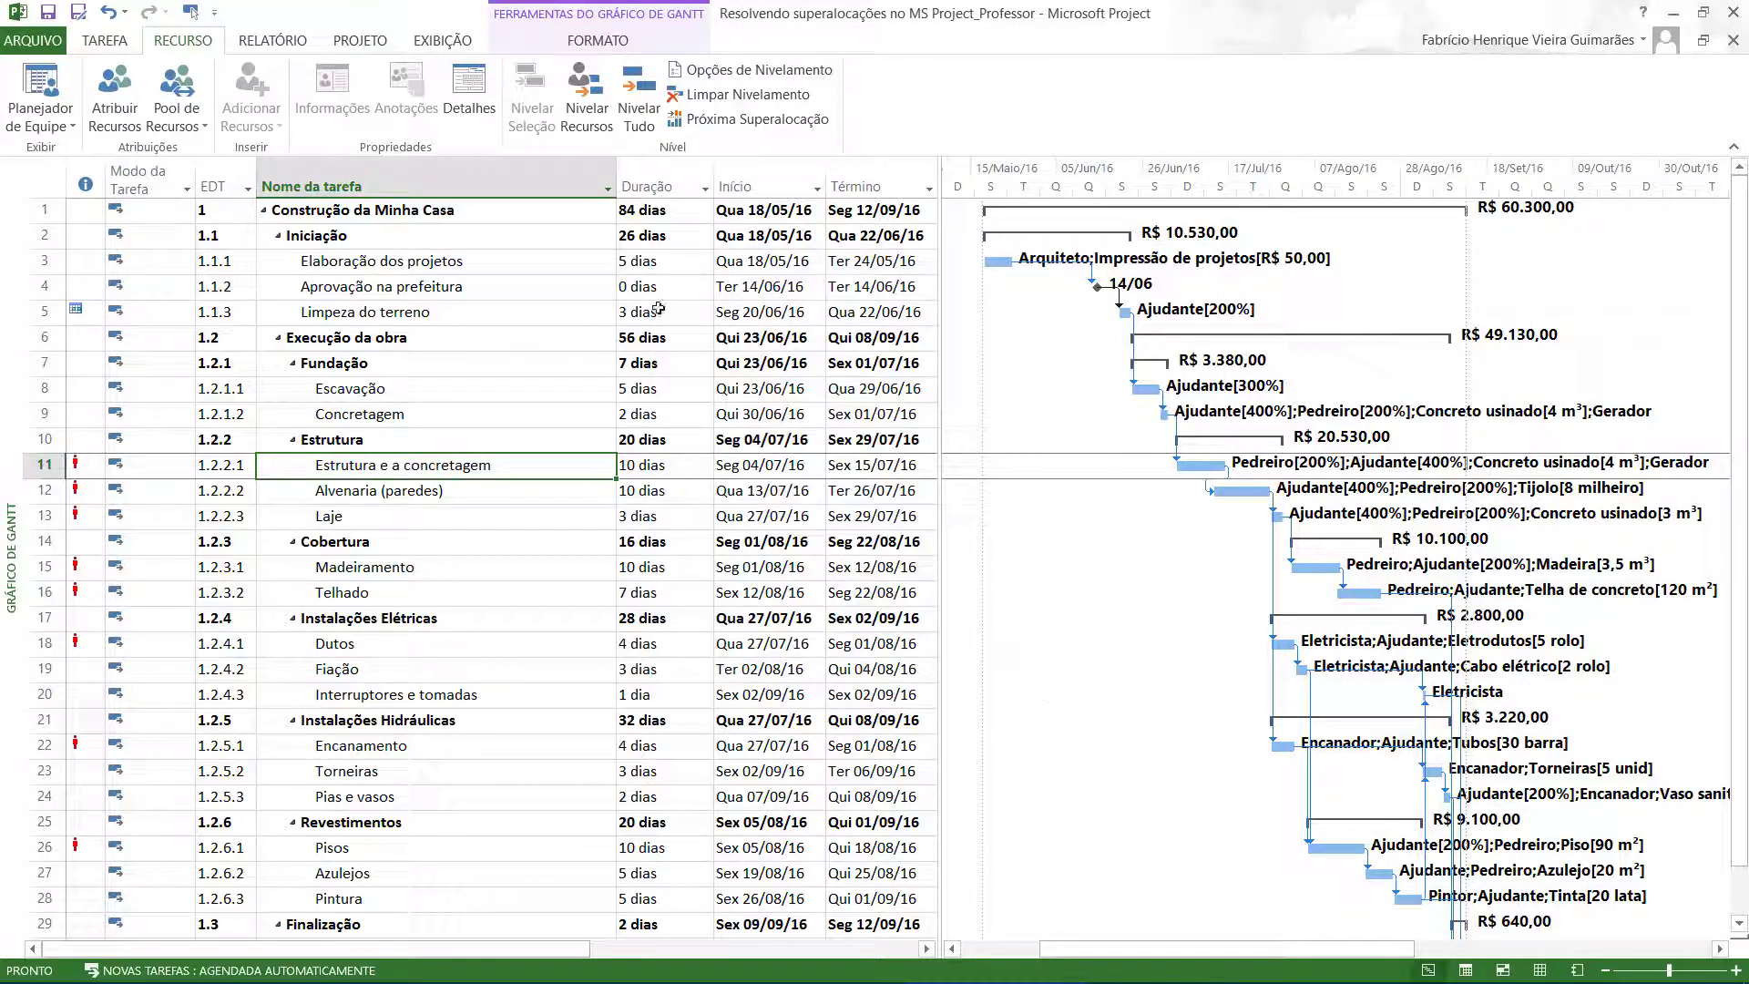
Level the whole project with the accepted leveling options and undo it.
left_click(638, 98)
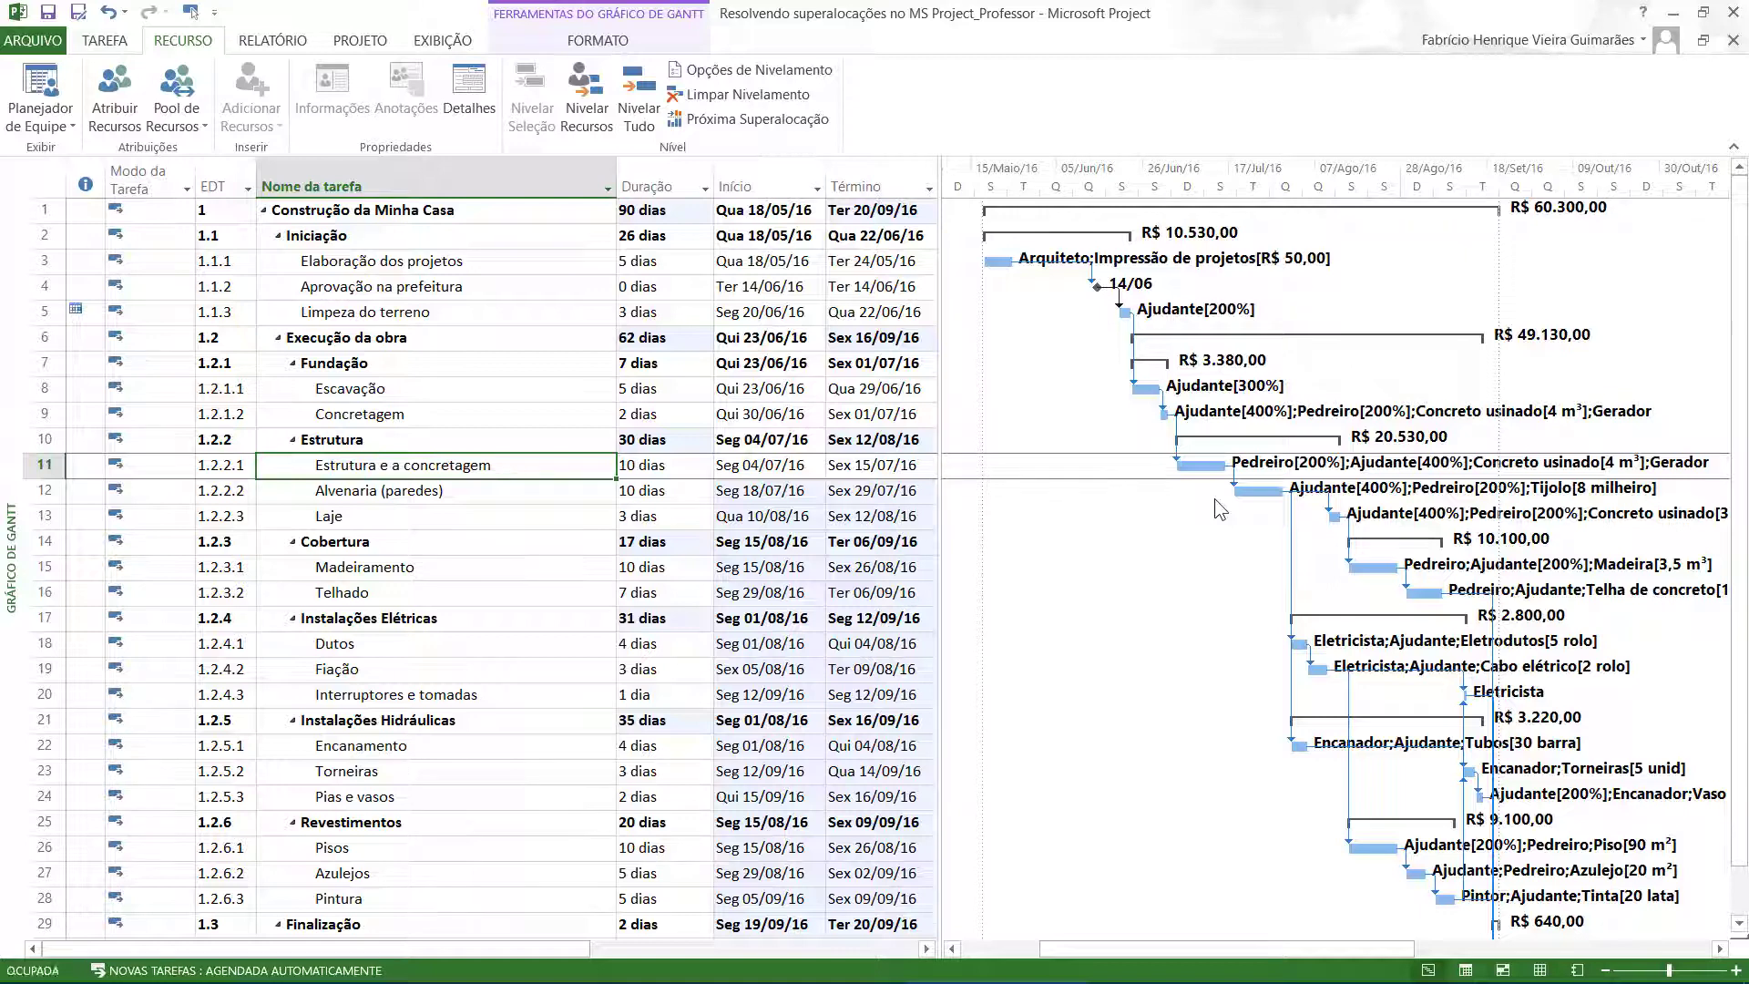
key("ctrl+z")
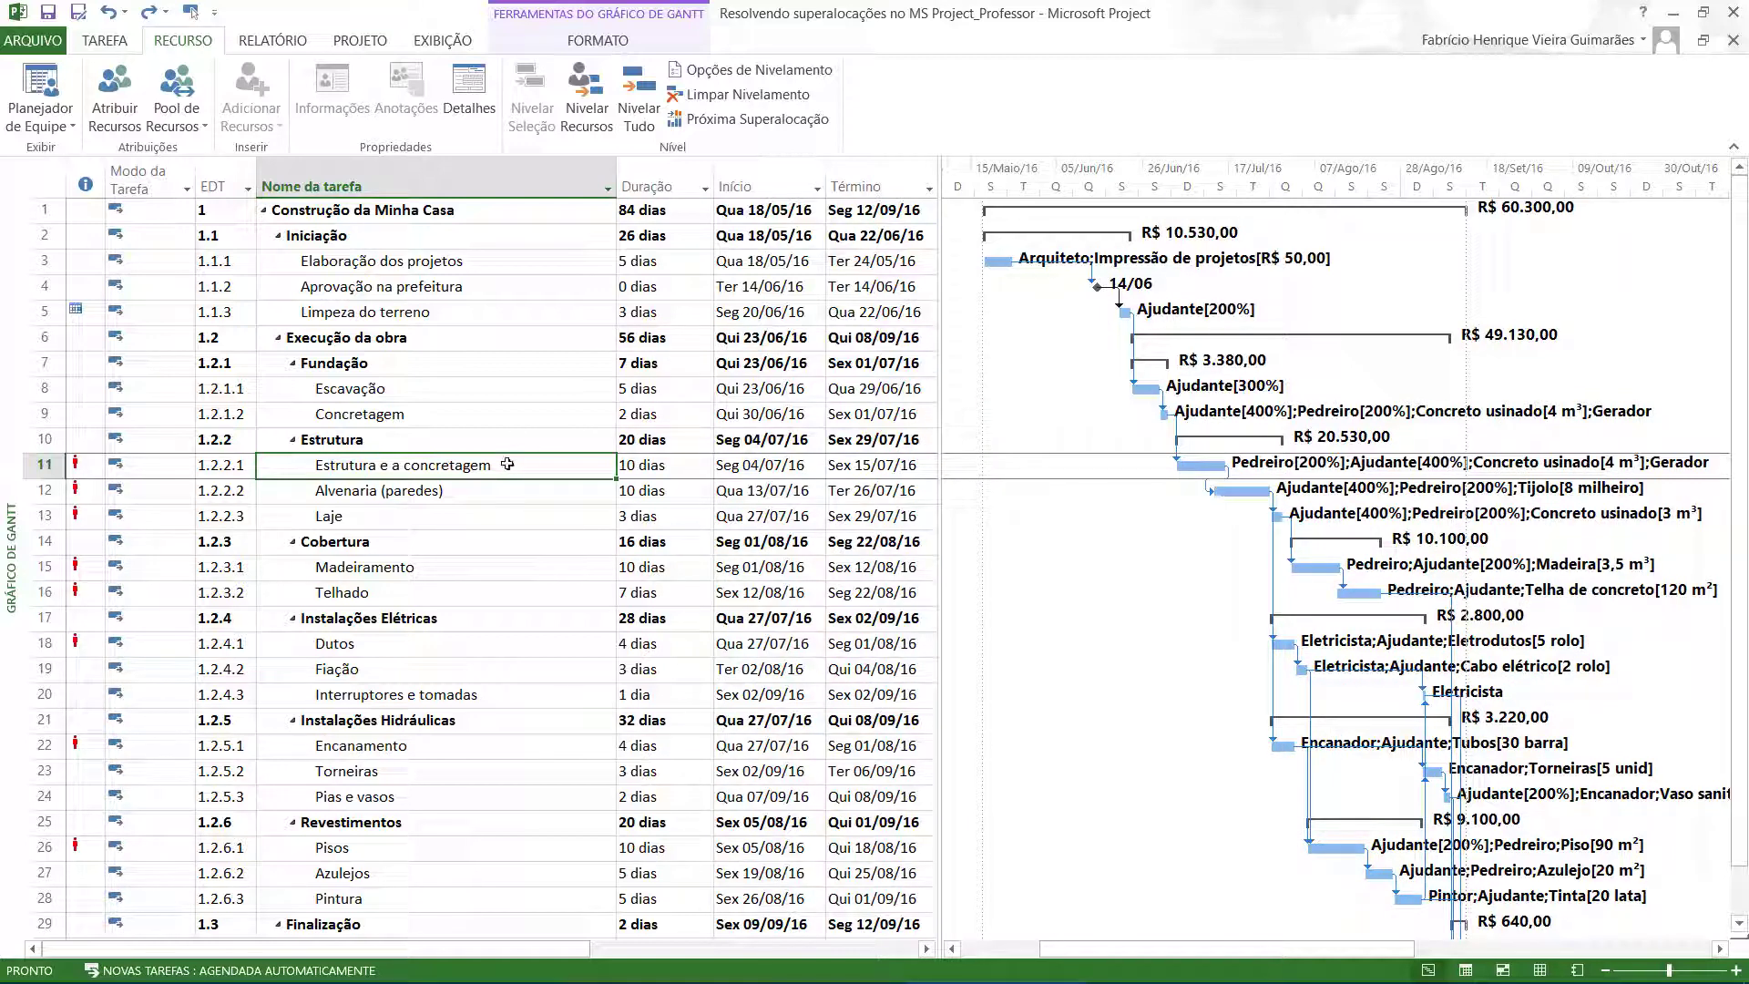
Switch from the Gantt Chart to the Resource Usage view and select the Ajudante resource.
left_click(515, 498)
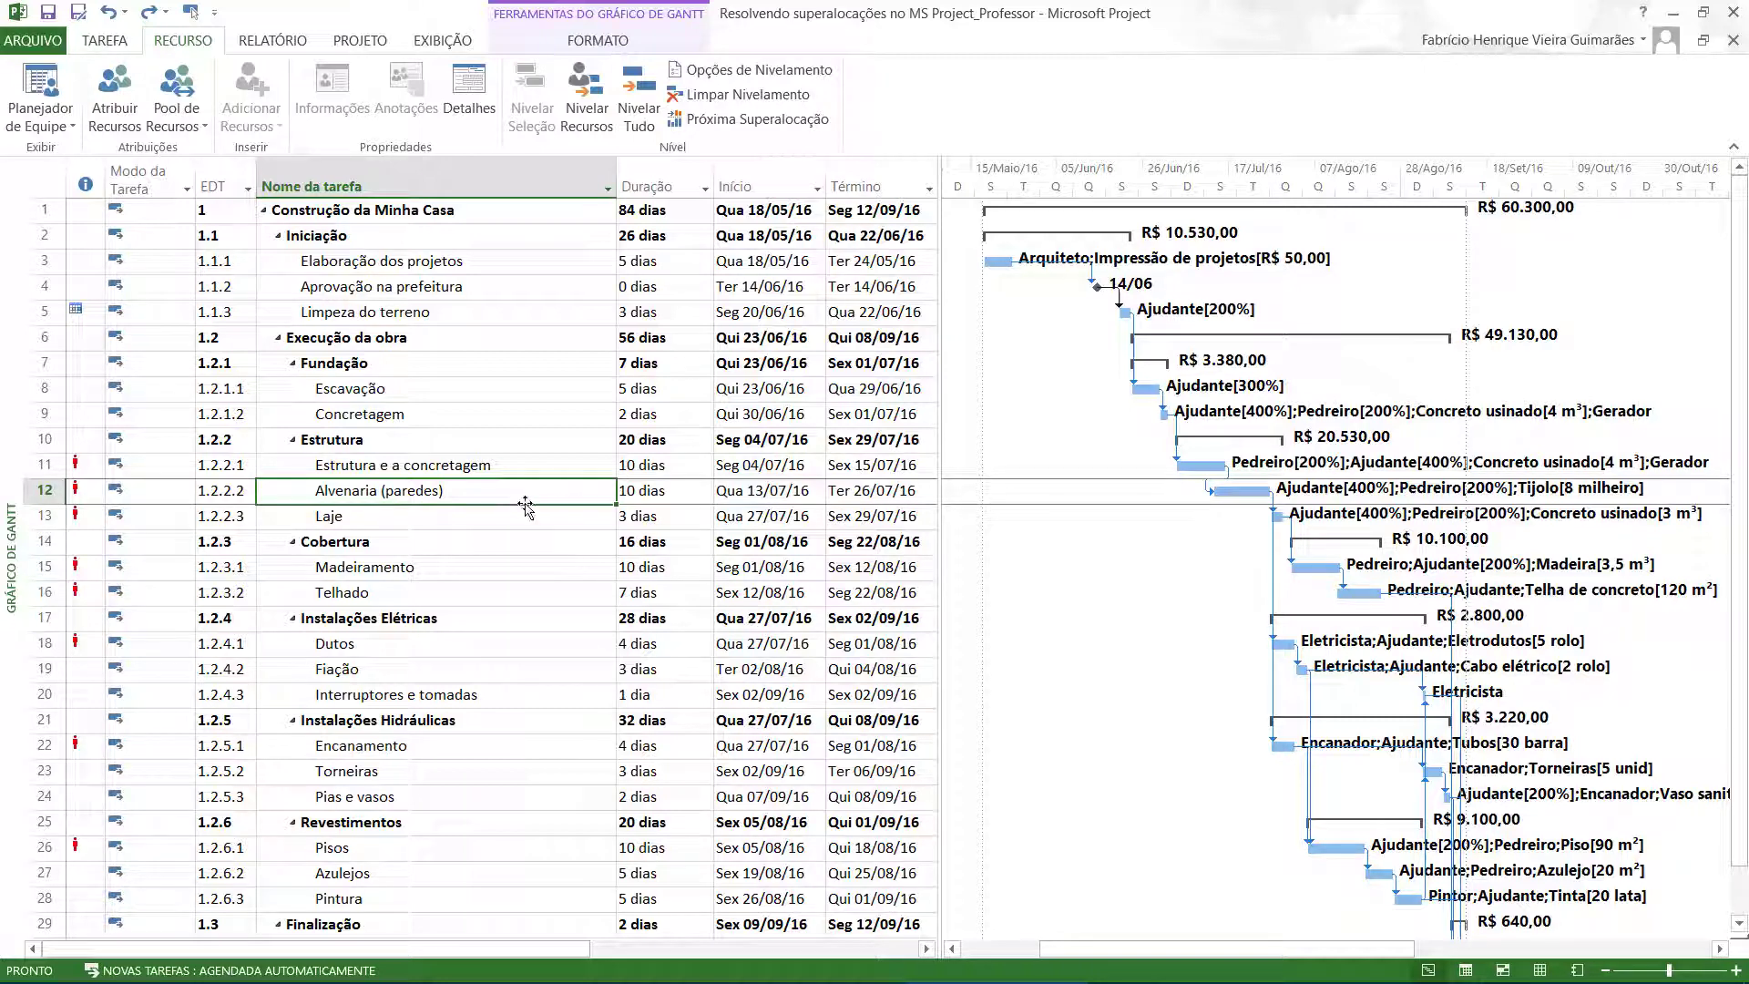
left_click(444, 43)
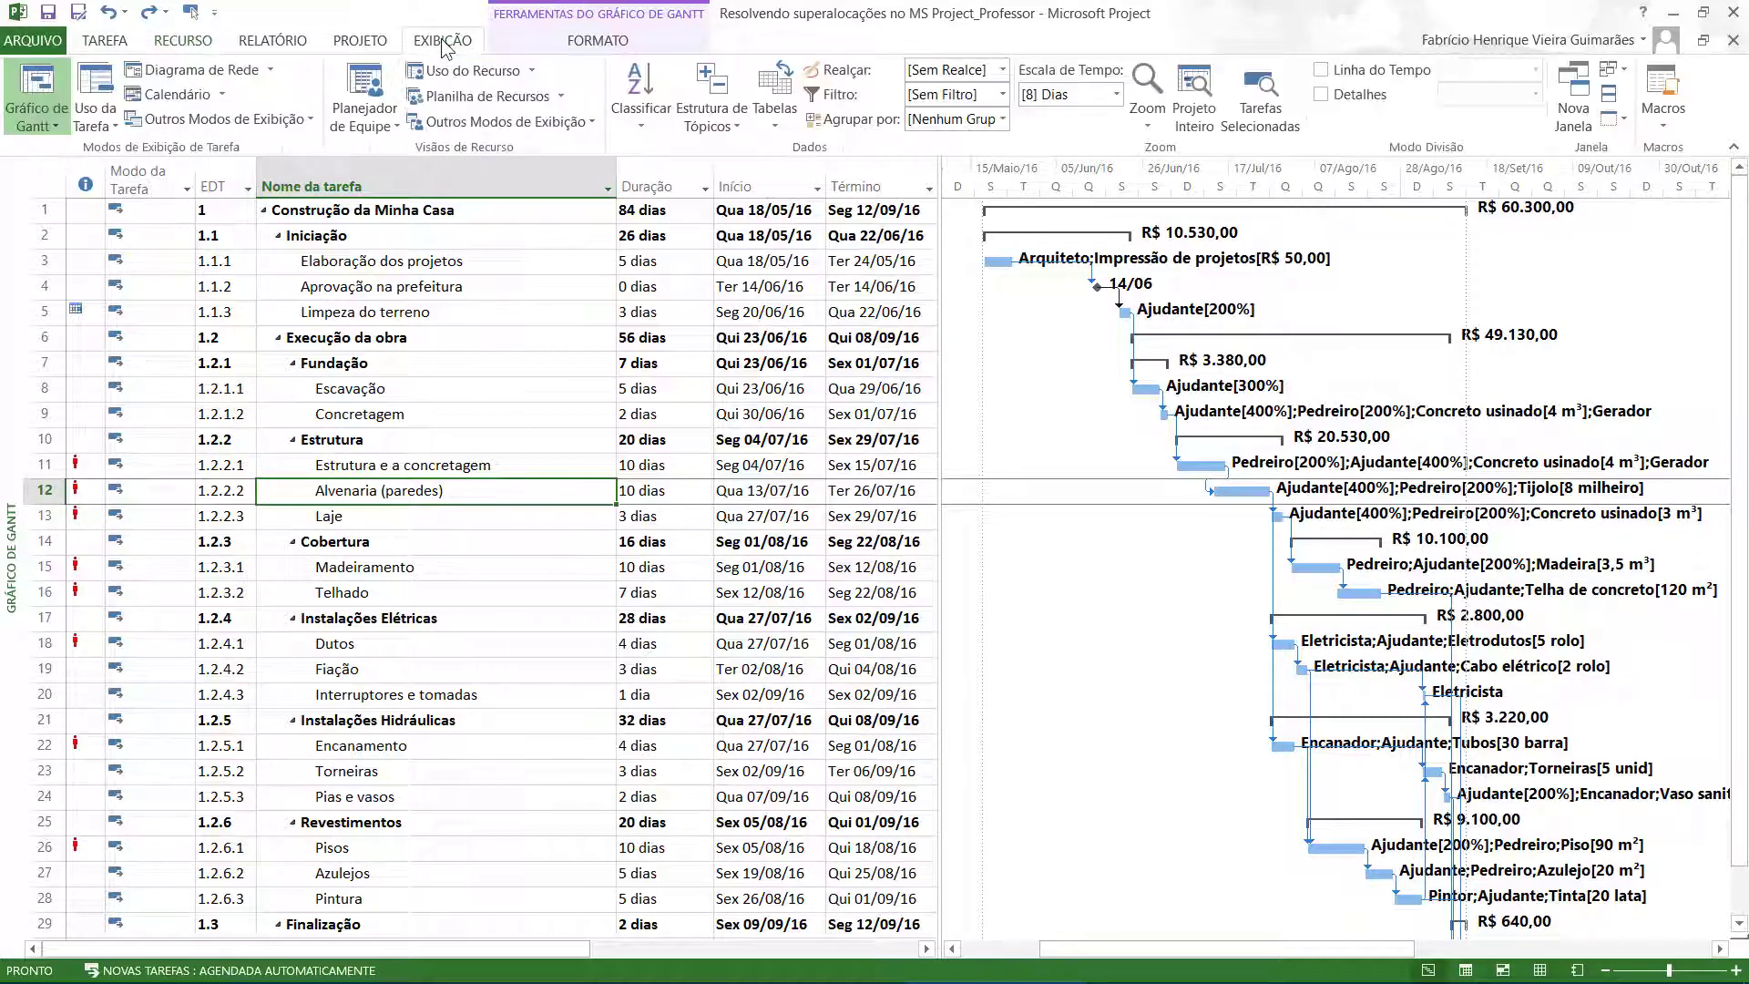
left_click(456, 70)
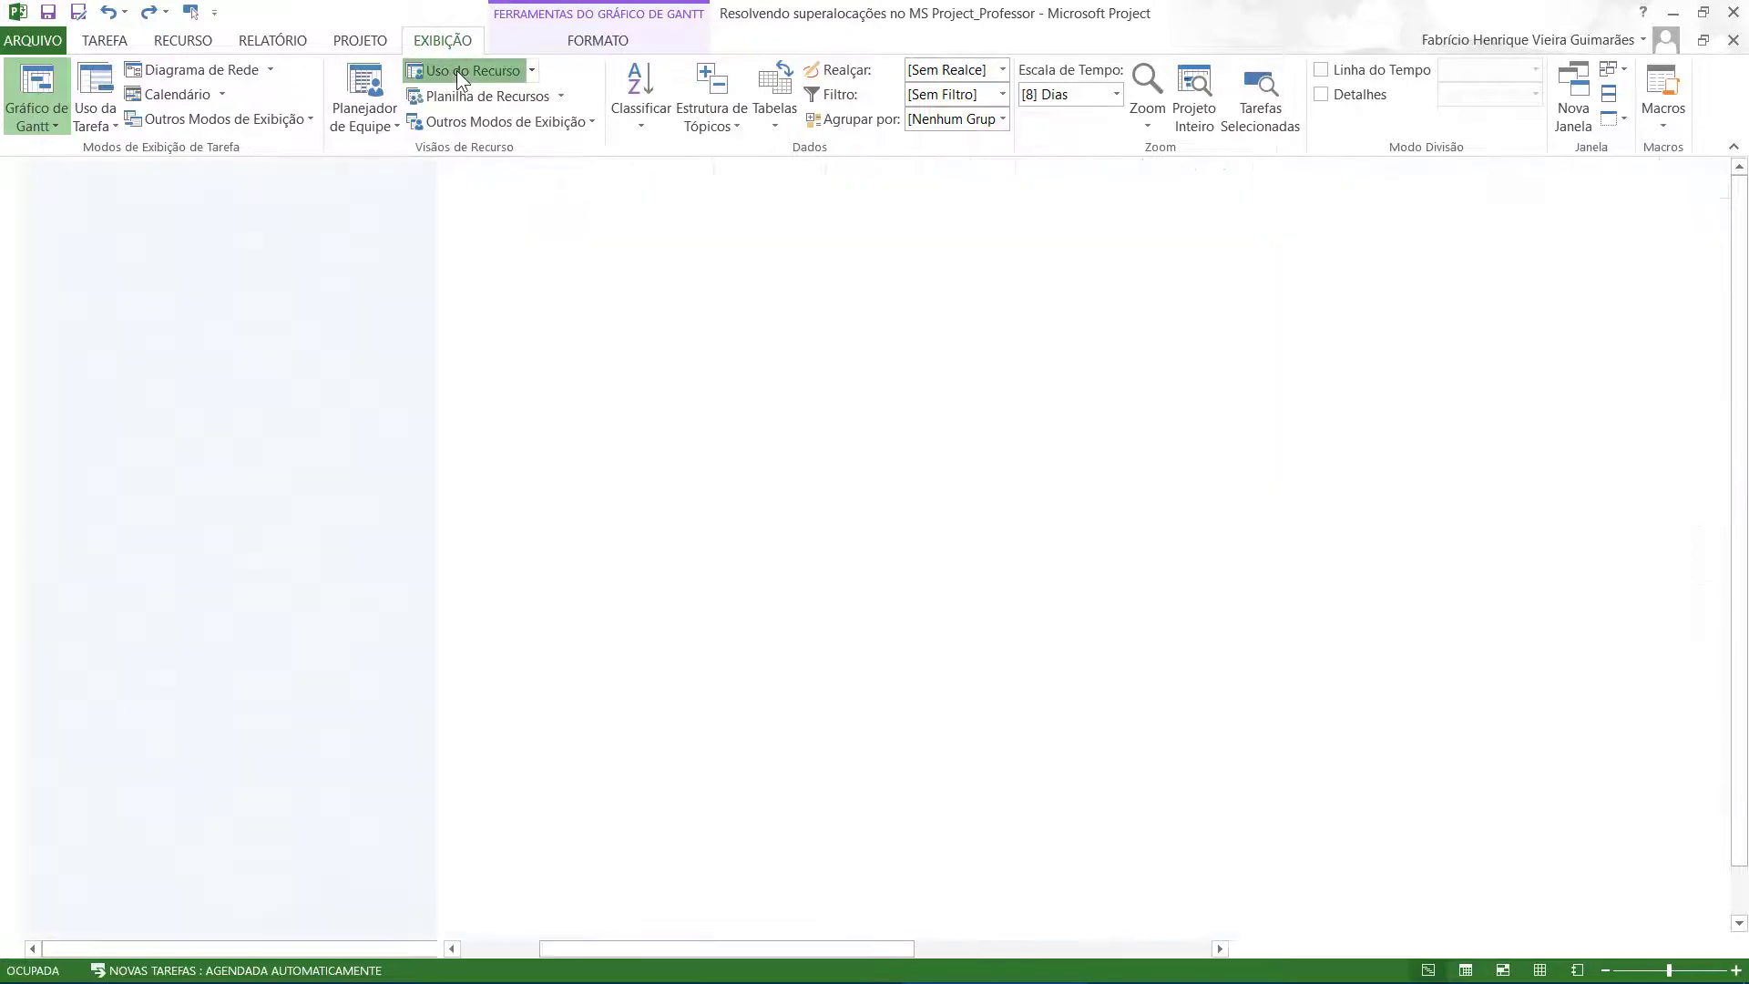
left_click(265, 319)
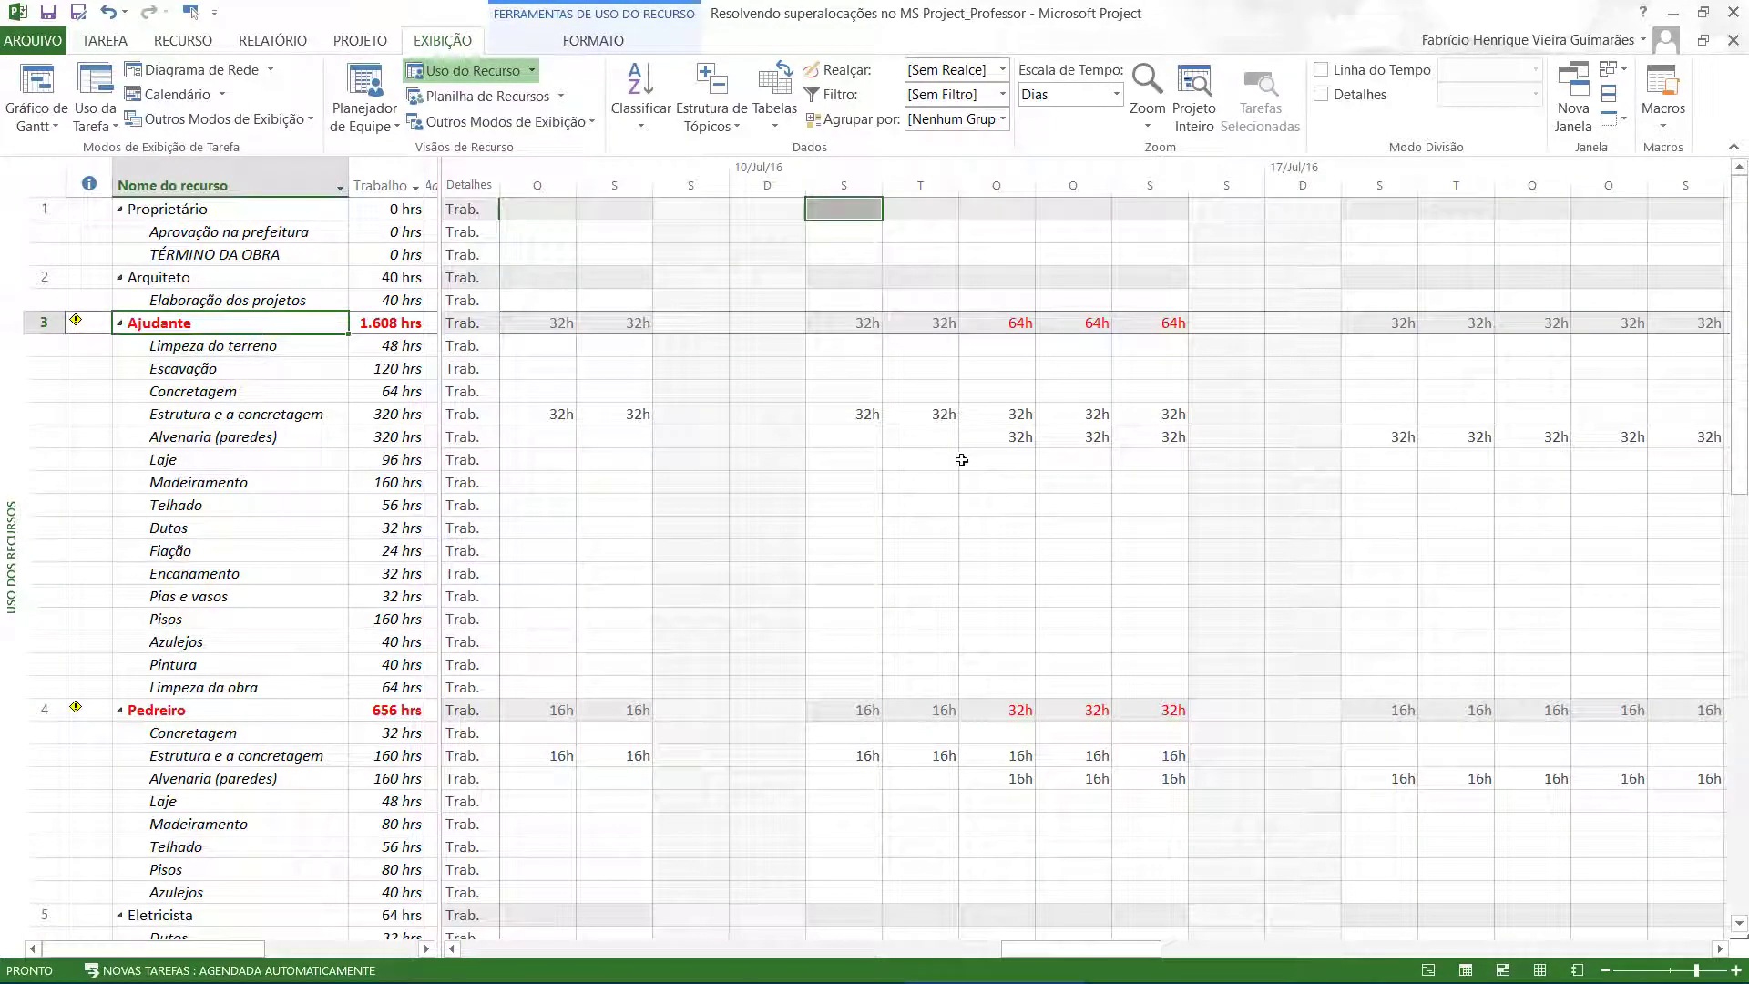
Examine Ajudante's overallocated days and the overlapping hours of Estrutura e a concretagem and Alvenaria (paredes).
left_click(1008, 326)
left_click(1075, 325)
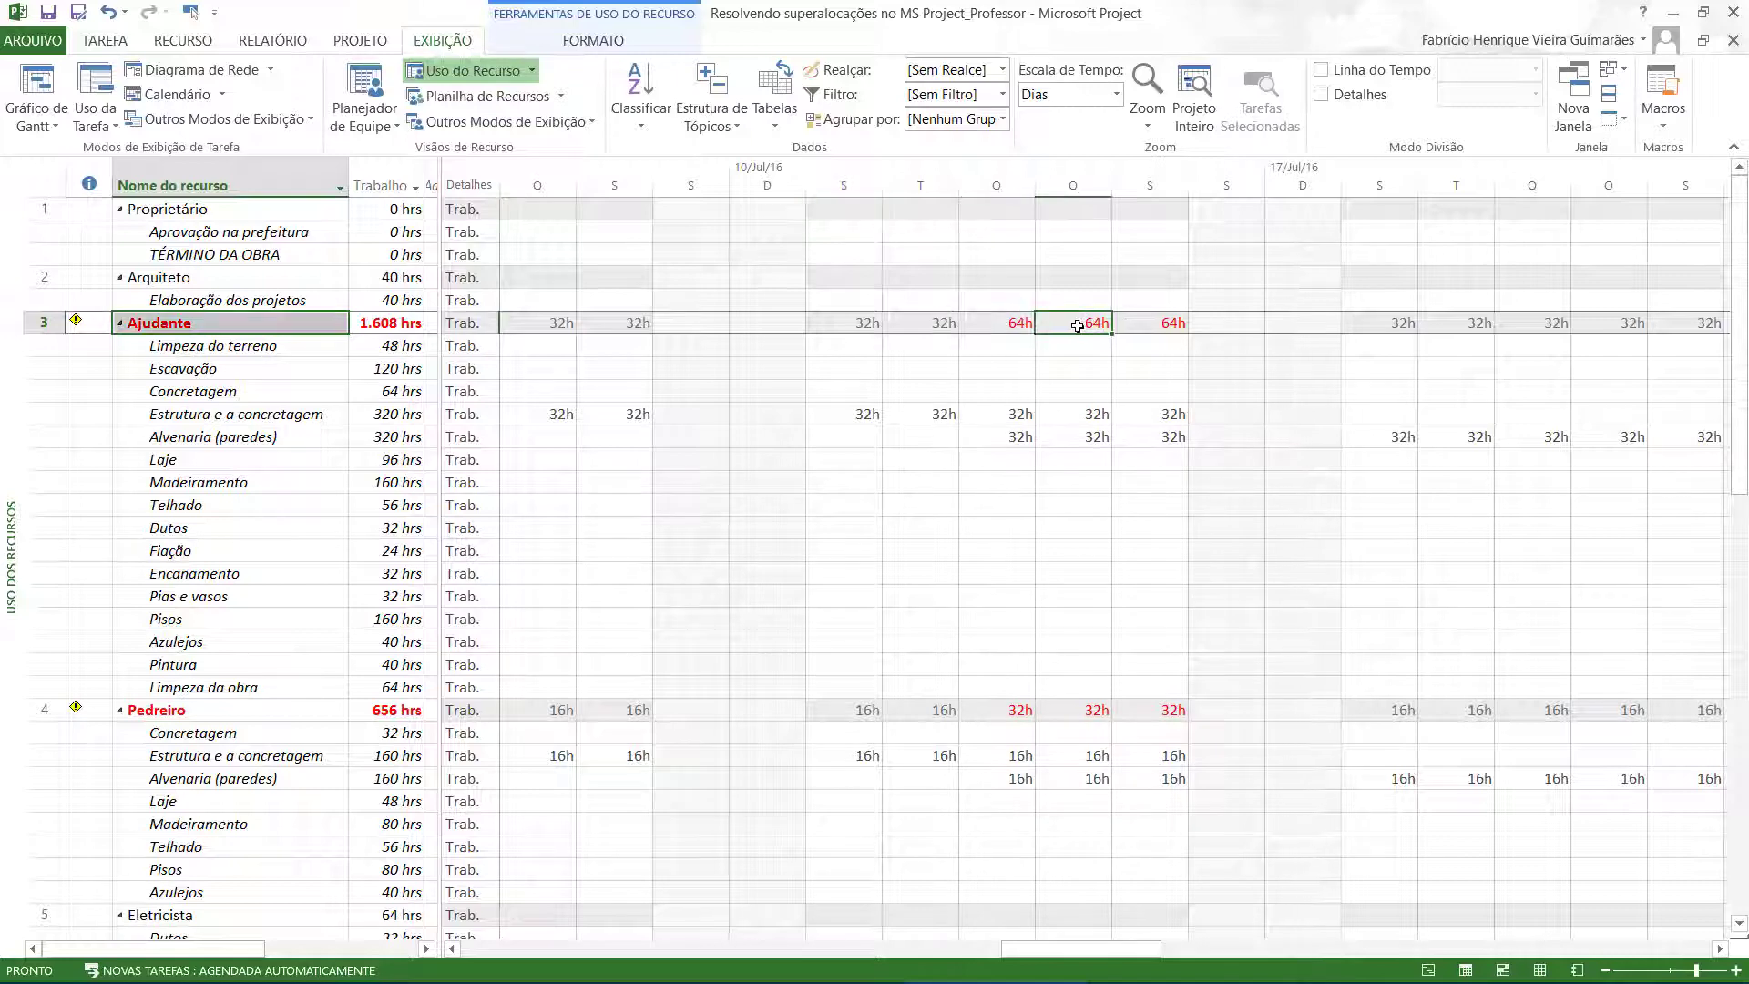
left_click(1158, 323)
left_click(1089, 322)
left_click(1003, 322)
left_click(1013, 437)
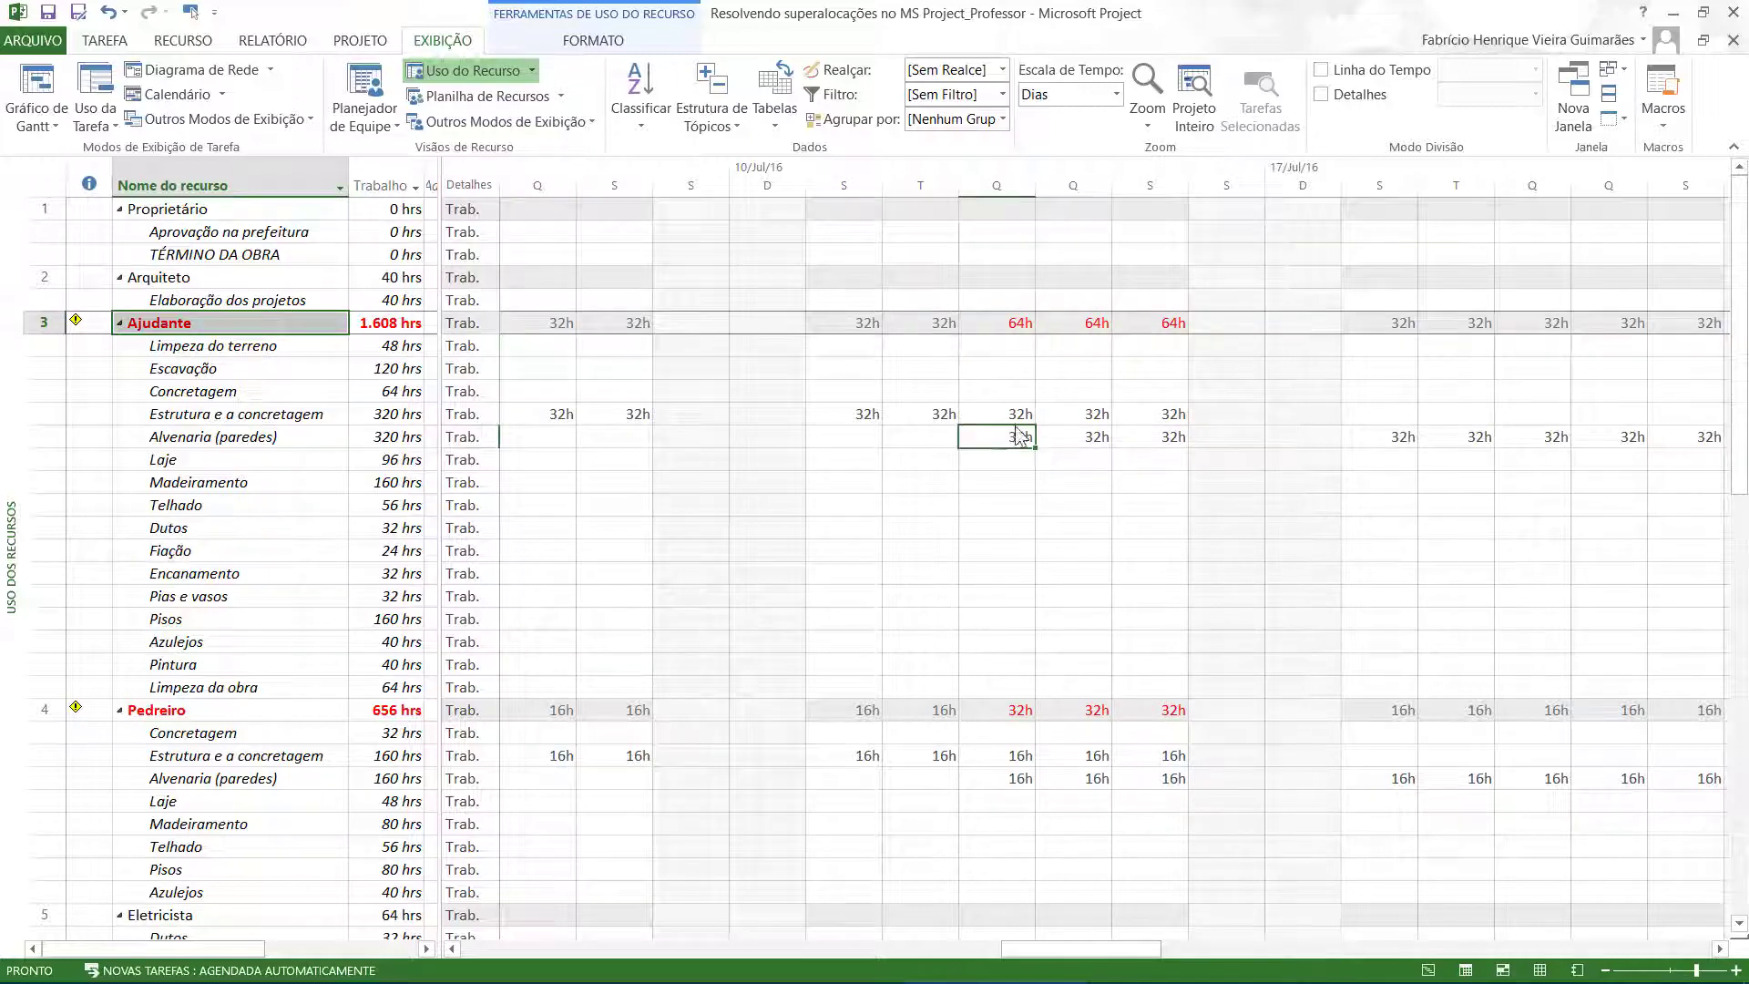
left_click(1013, 414)
left_click(1013, 437)
left_click(1012, 411)
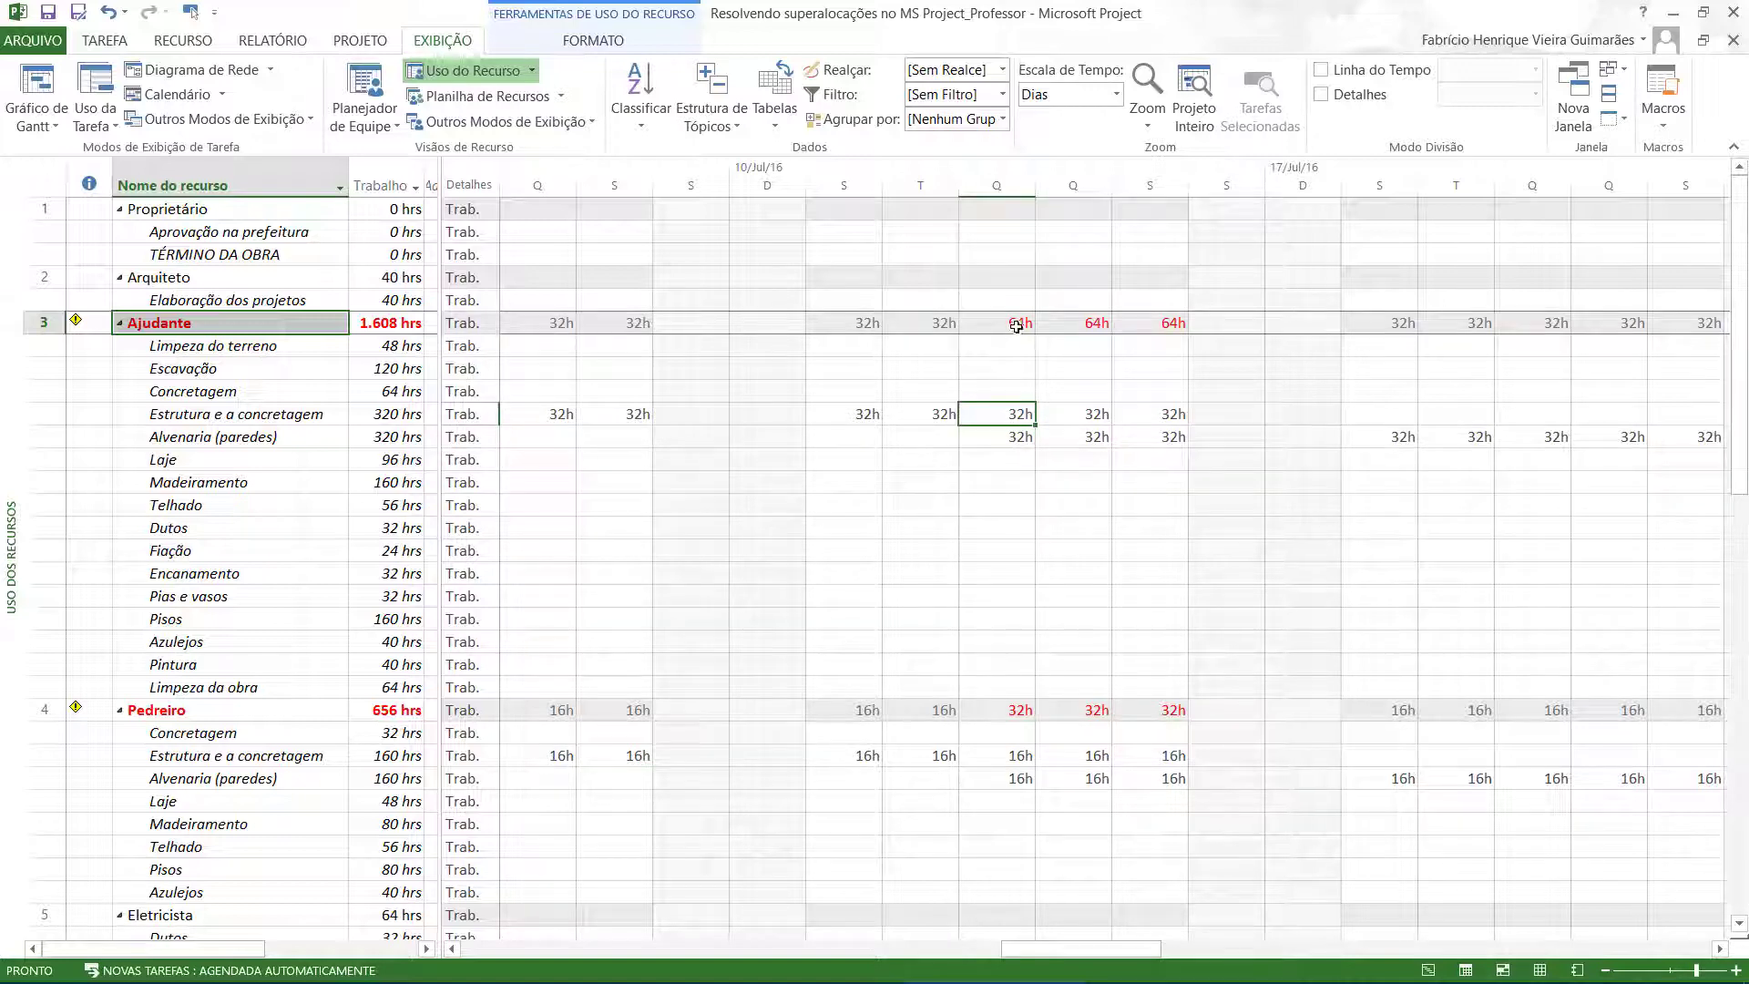
Compare Ajudante's overallocated days in the Resource Usage view with its maximum units in the Resource Sheet.
left_click(1015, 325)
left_click(1080, 326)
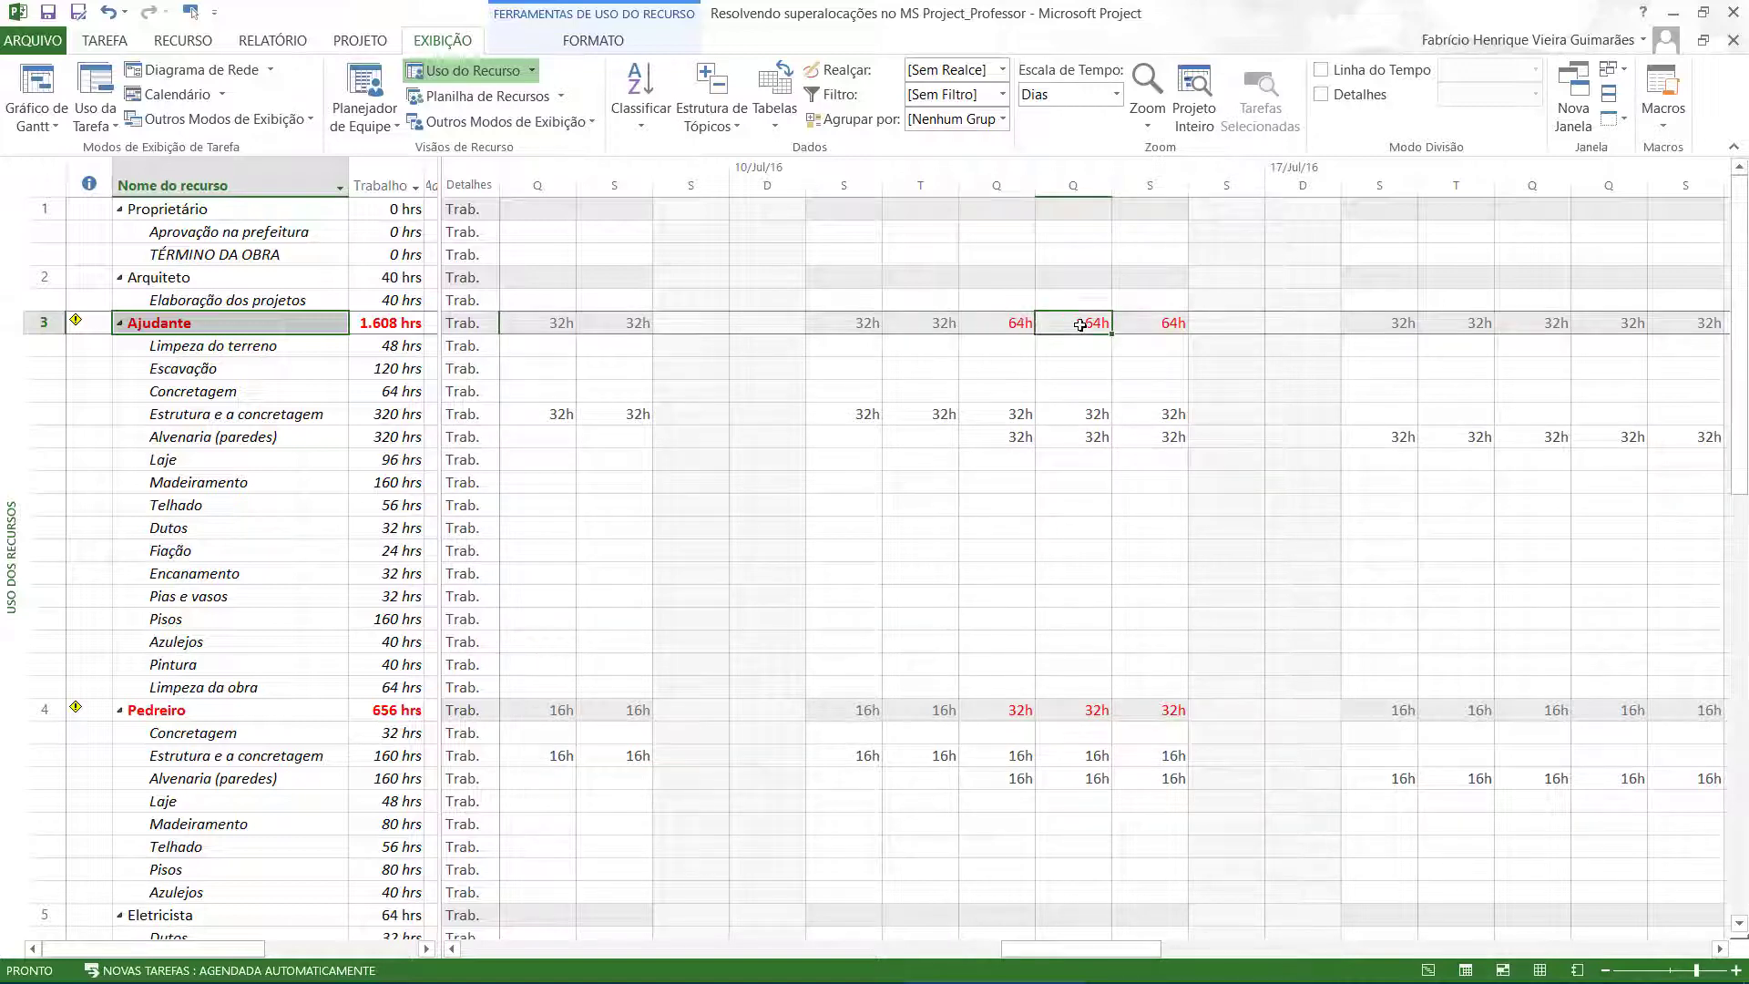
left_click(1162, 324)
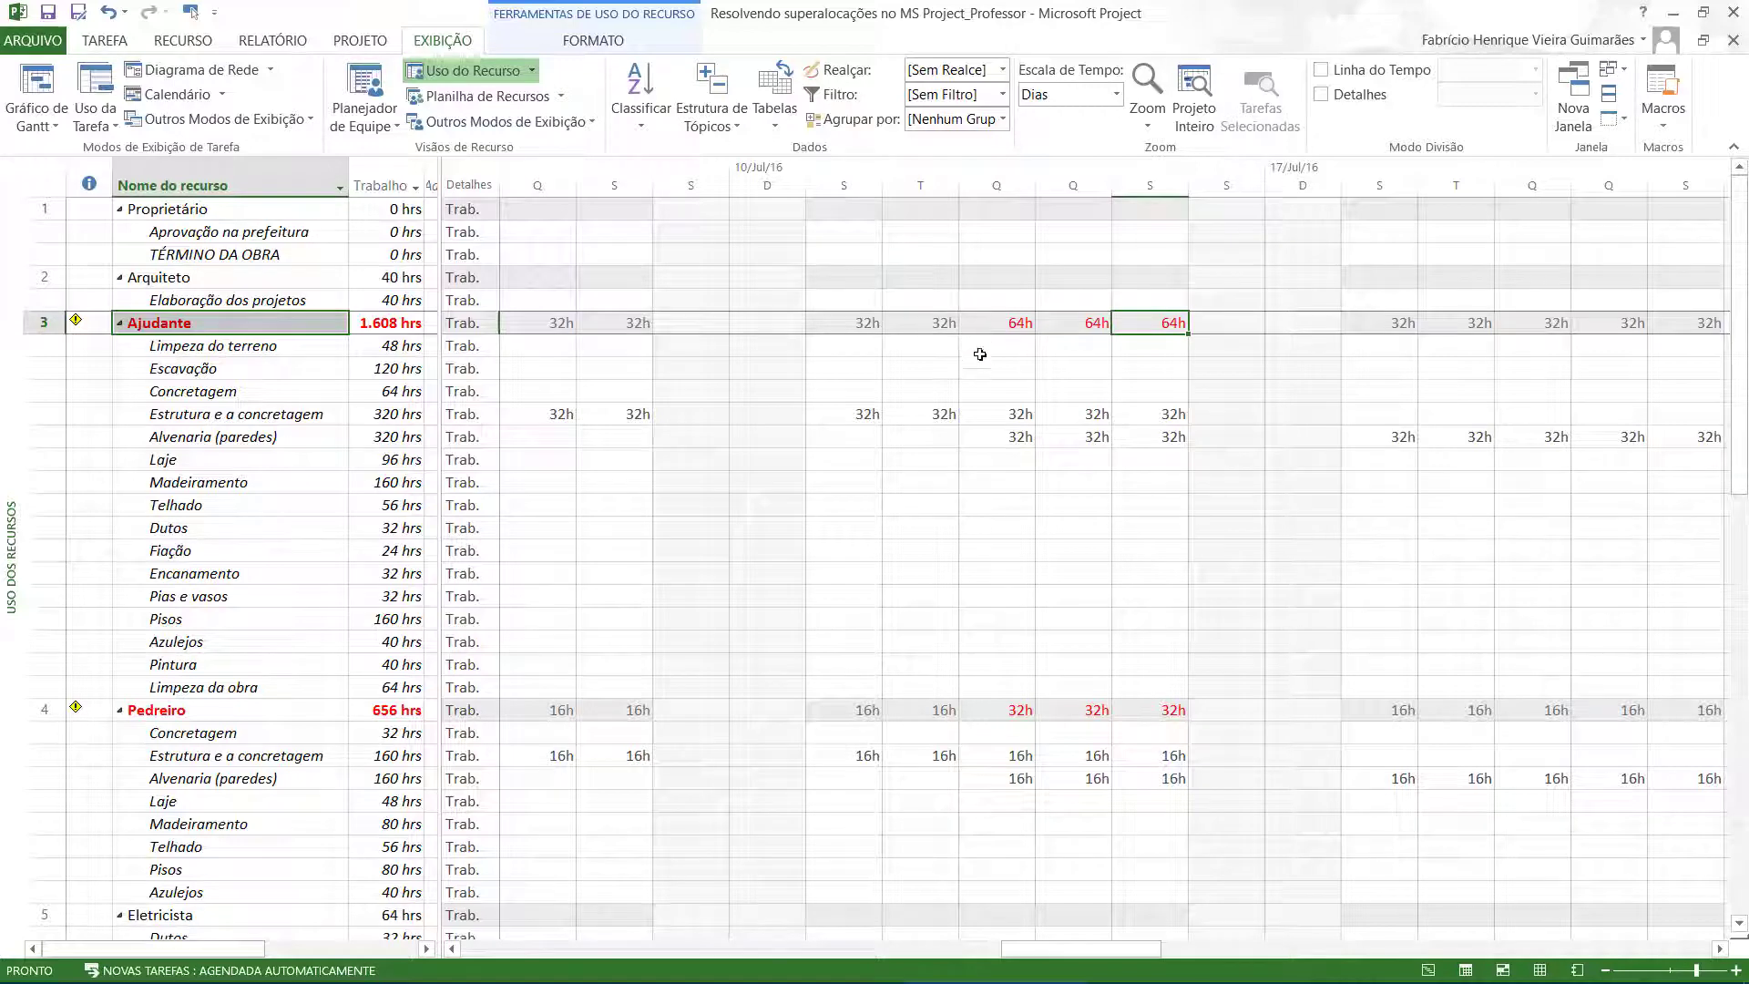
left_click(939, 414)
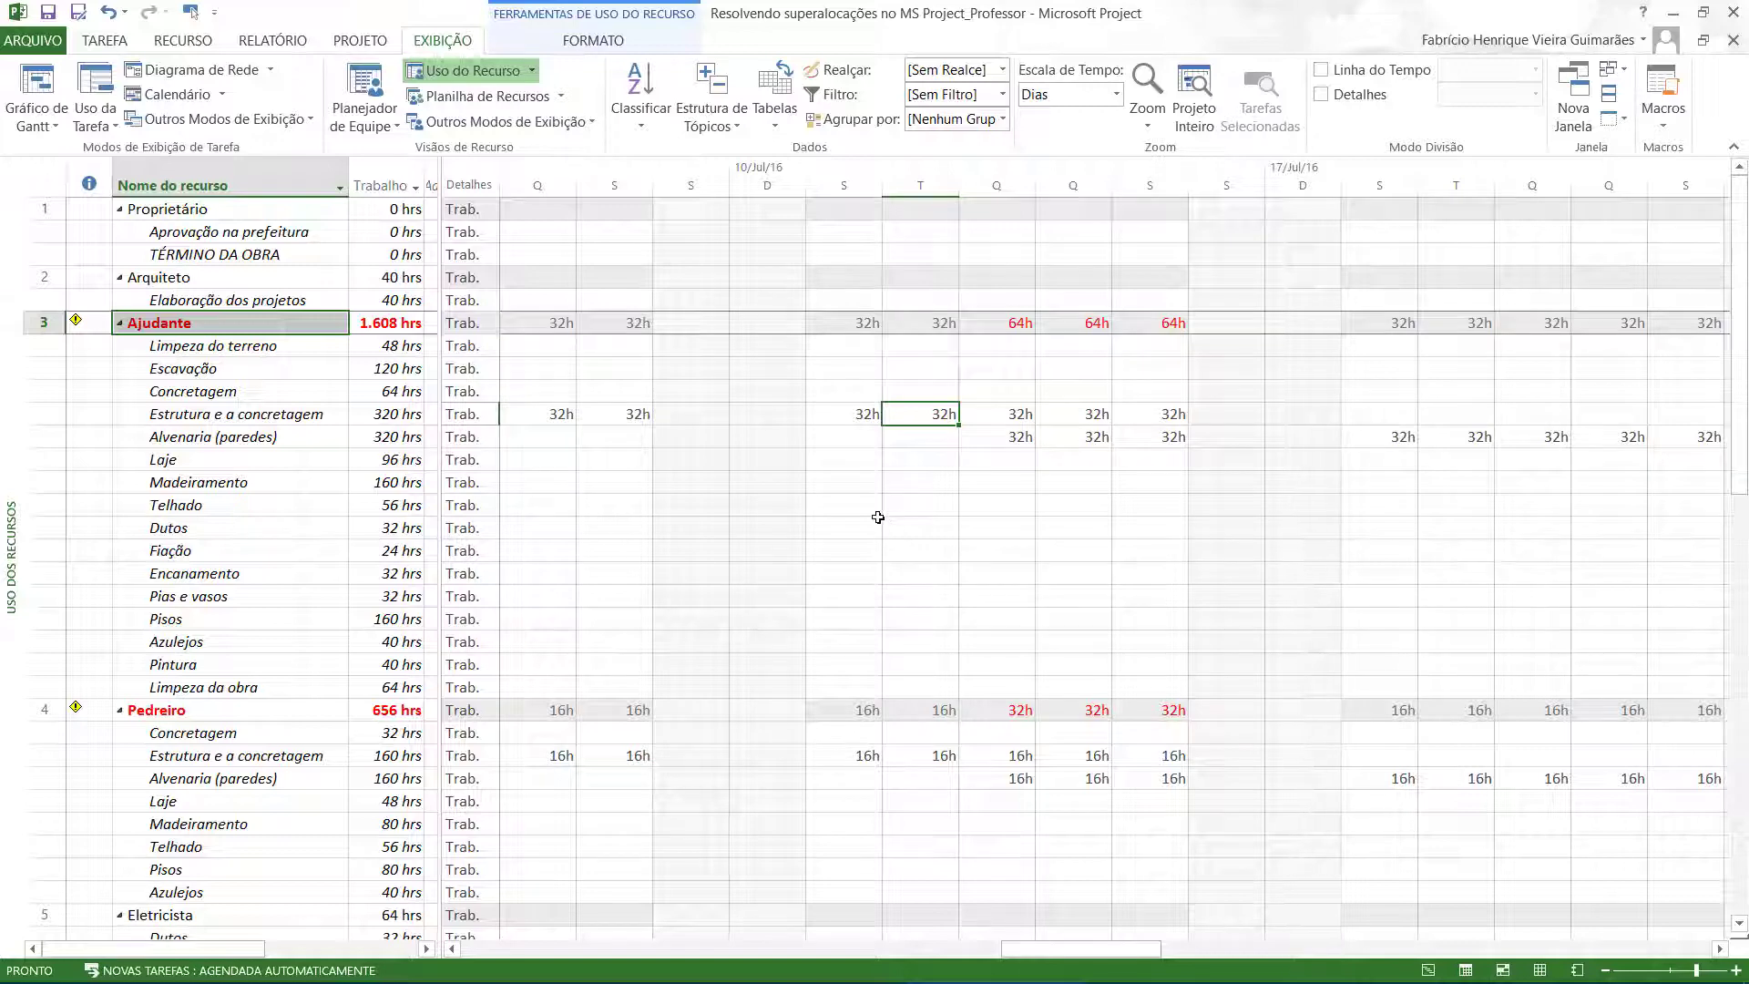
left_click(513, 102)
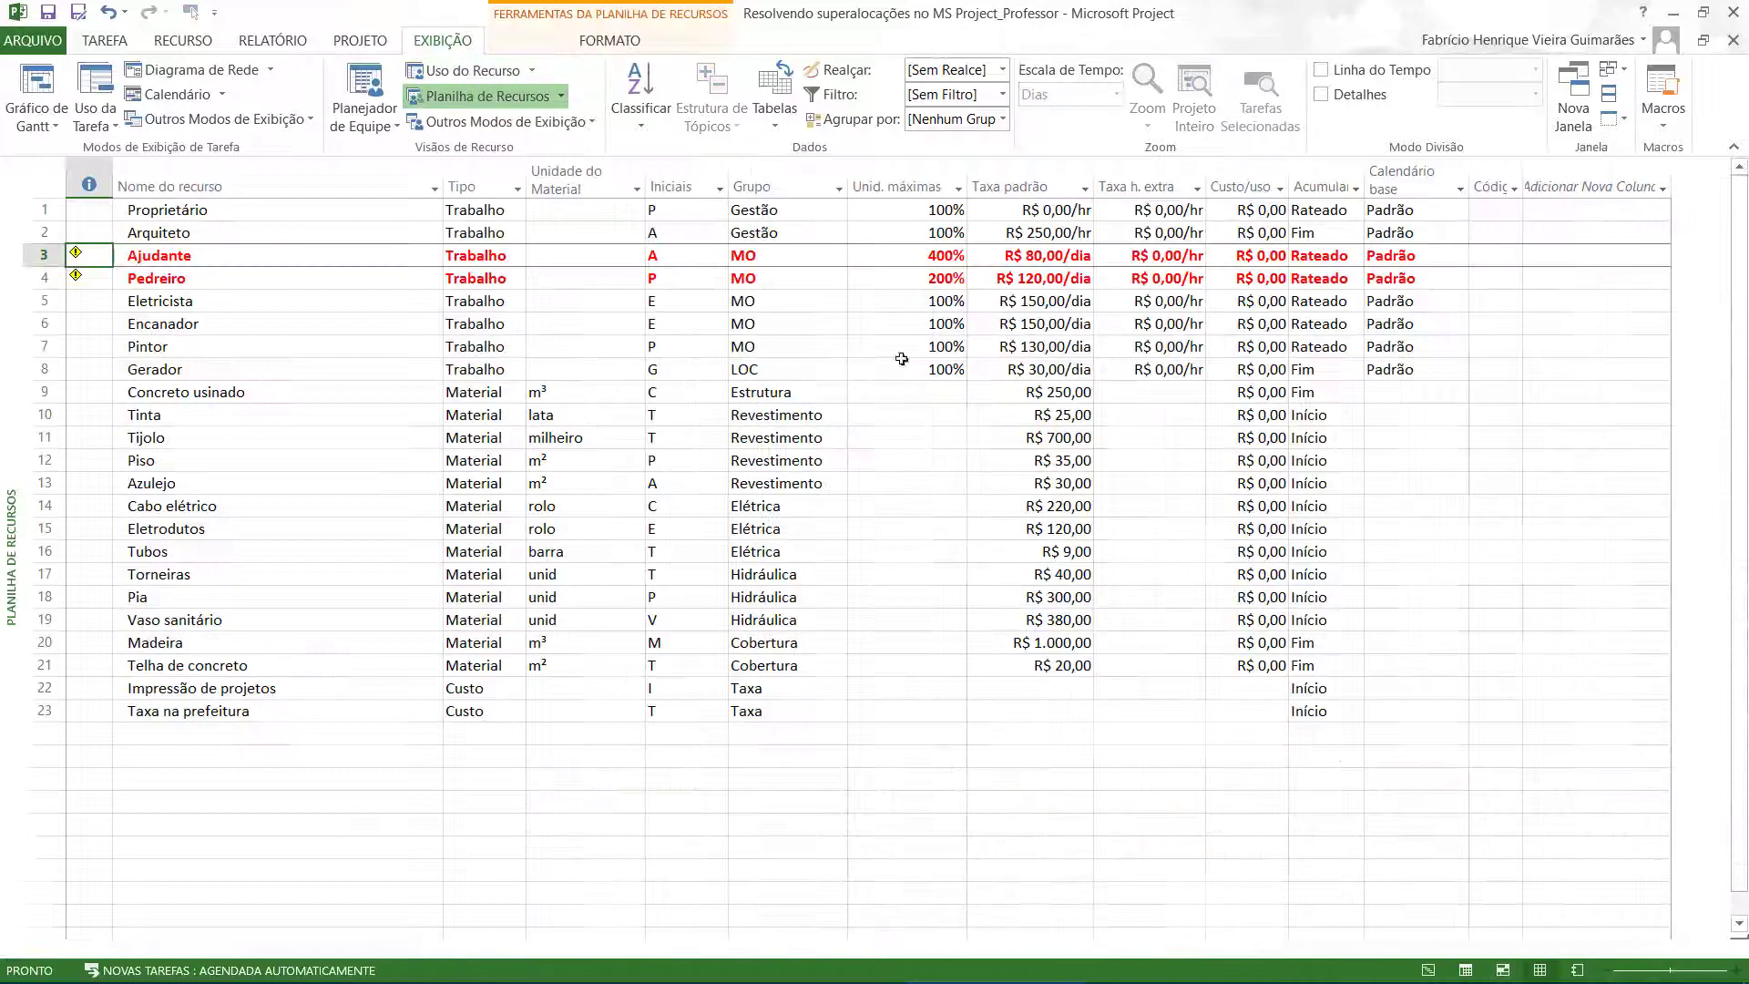
left_click(352, 280)
left_click(362, 260)
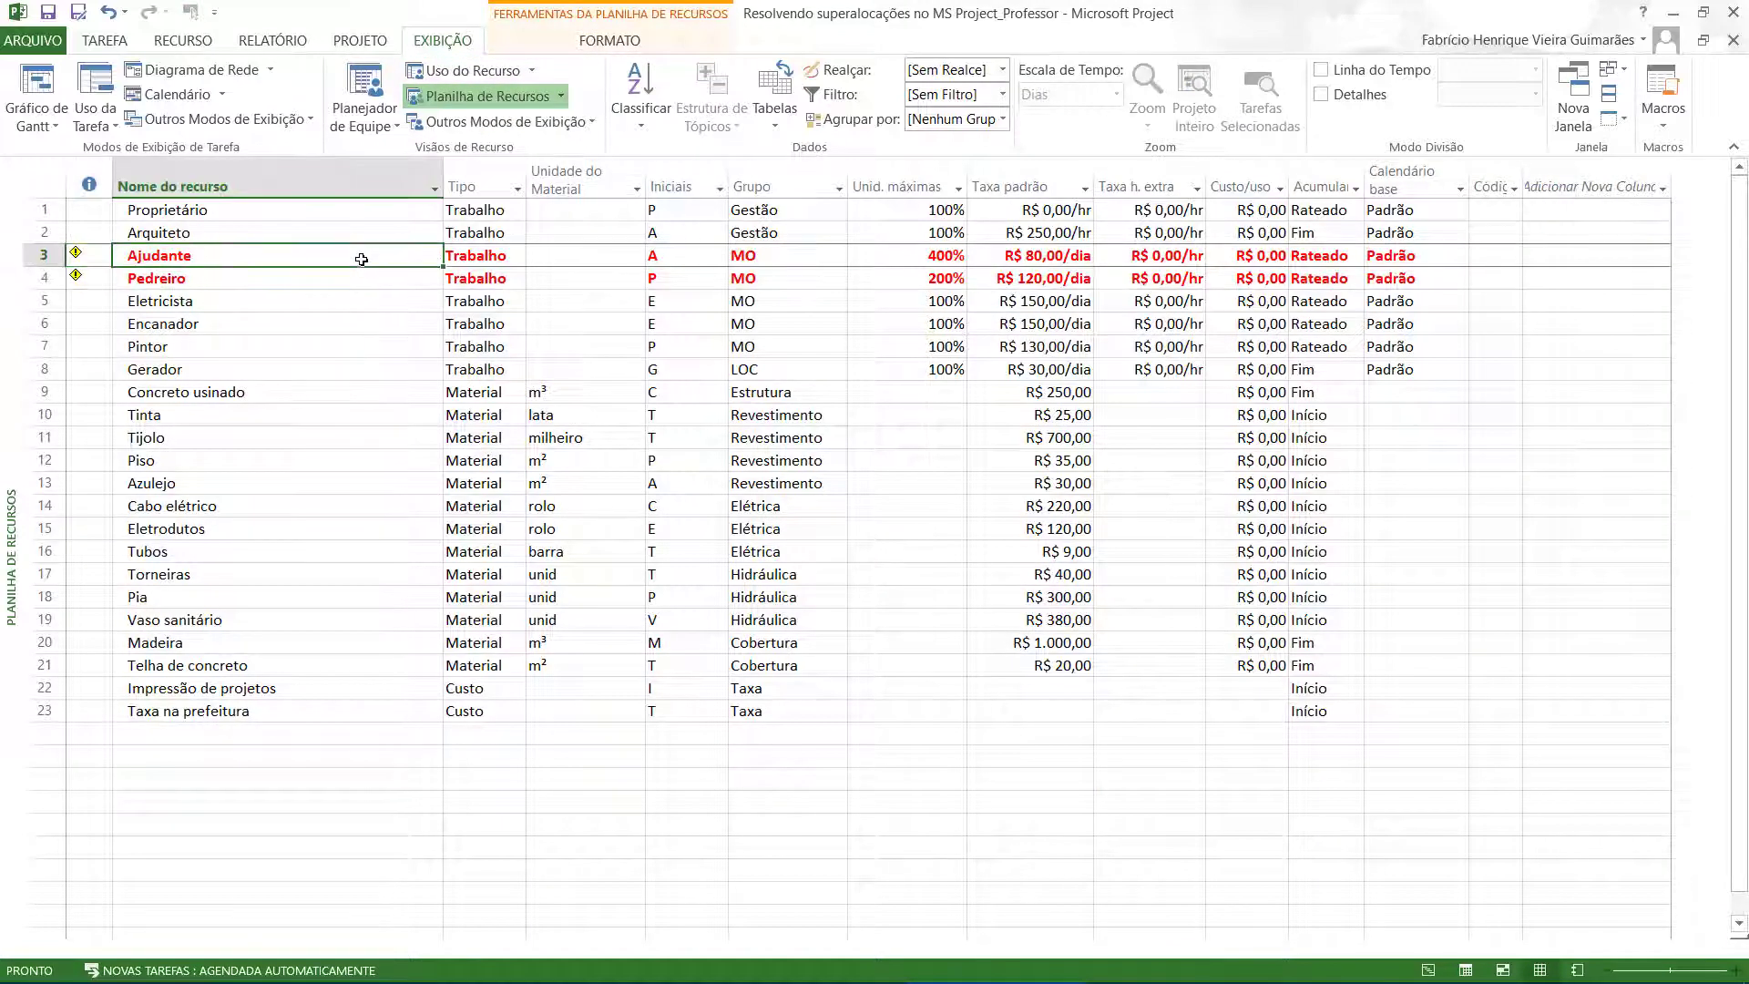
left_click(949, 262)
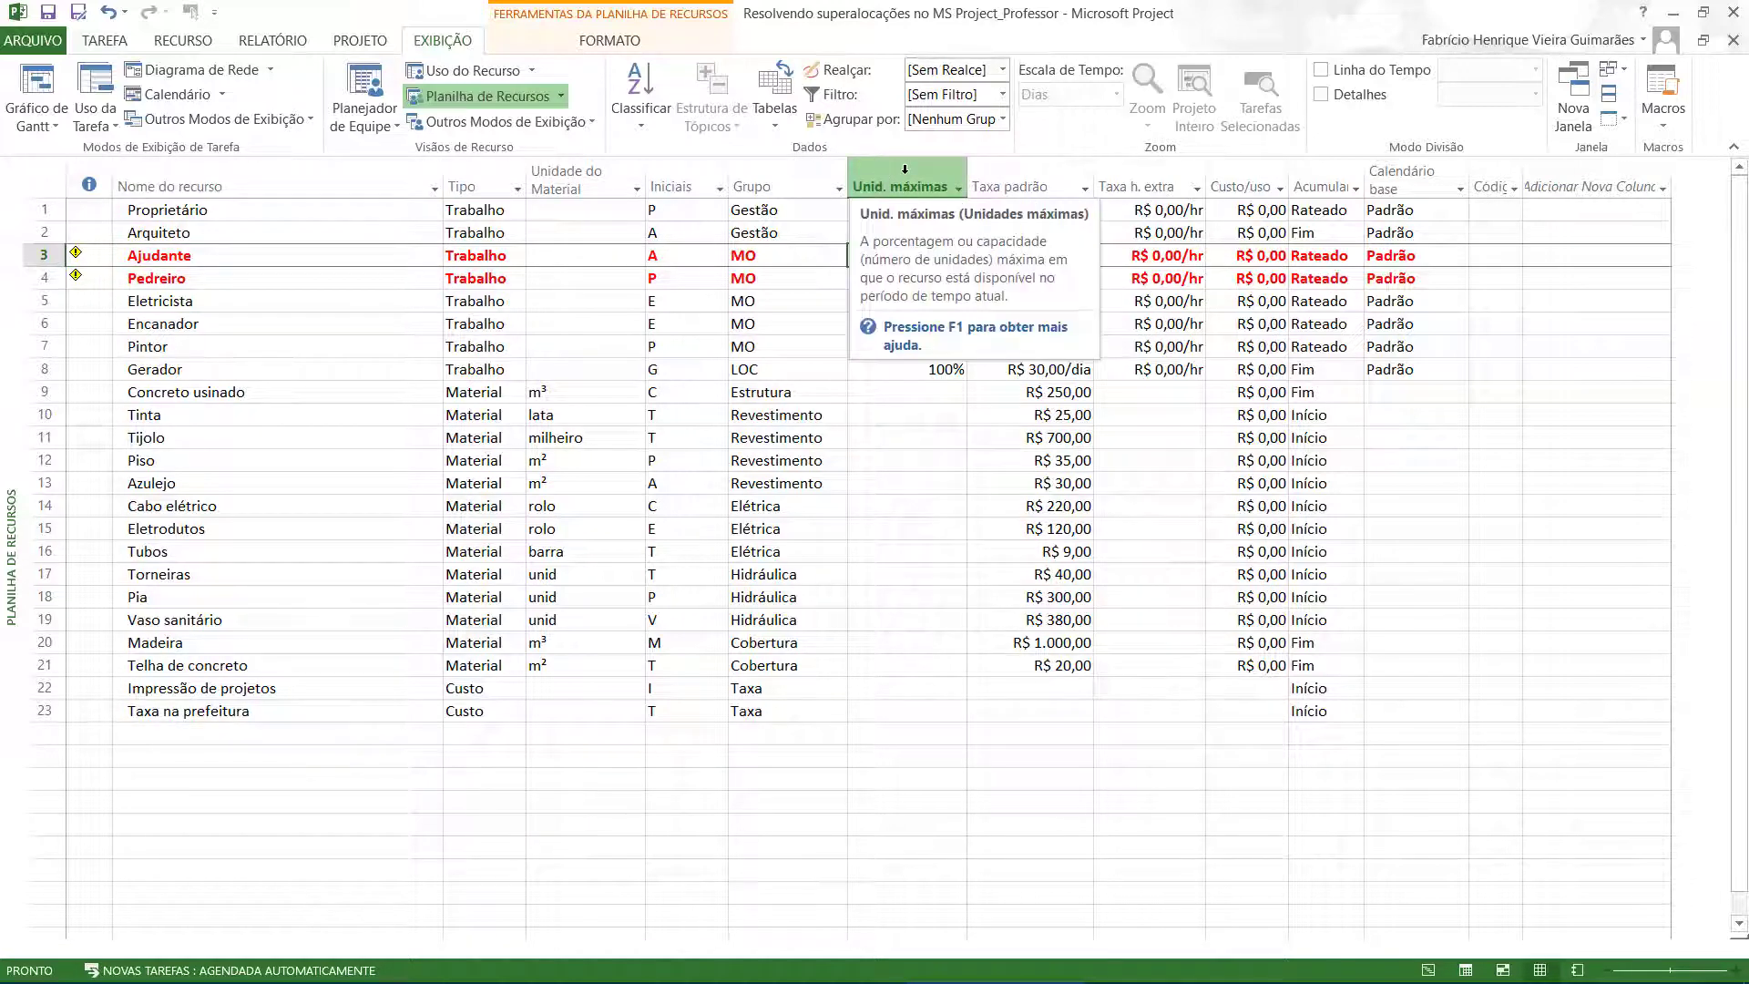
Return to the Resource Usage view and recheck Ajudante's overlapping hours on Estrutura e a concretagem and Alvenaria (paredes).
left_click(468, 70)
left_click(945, 325)
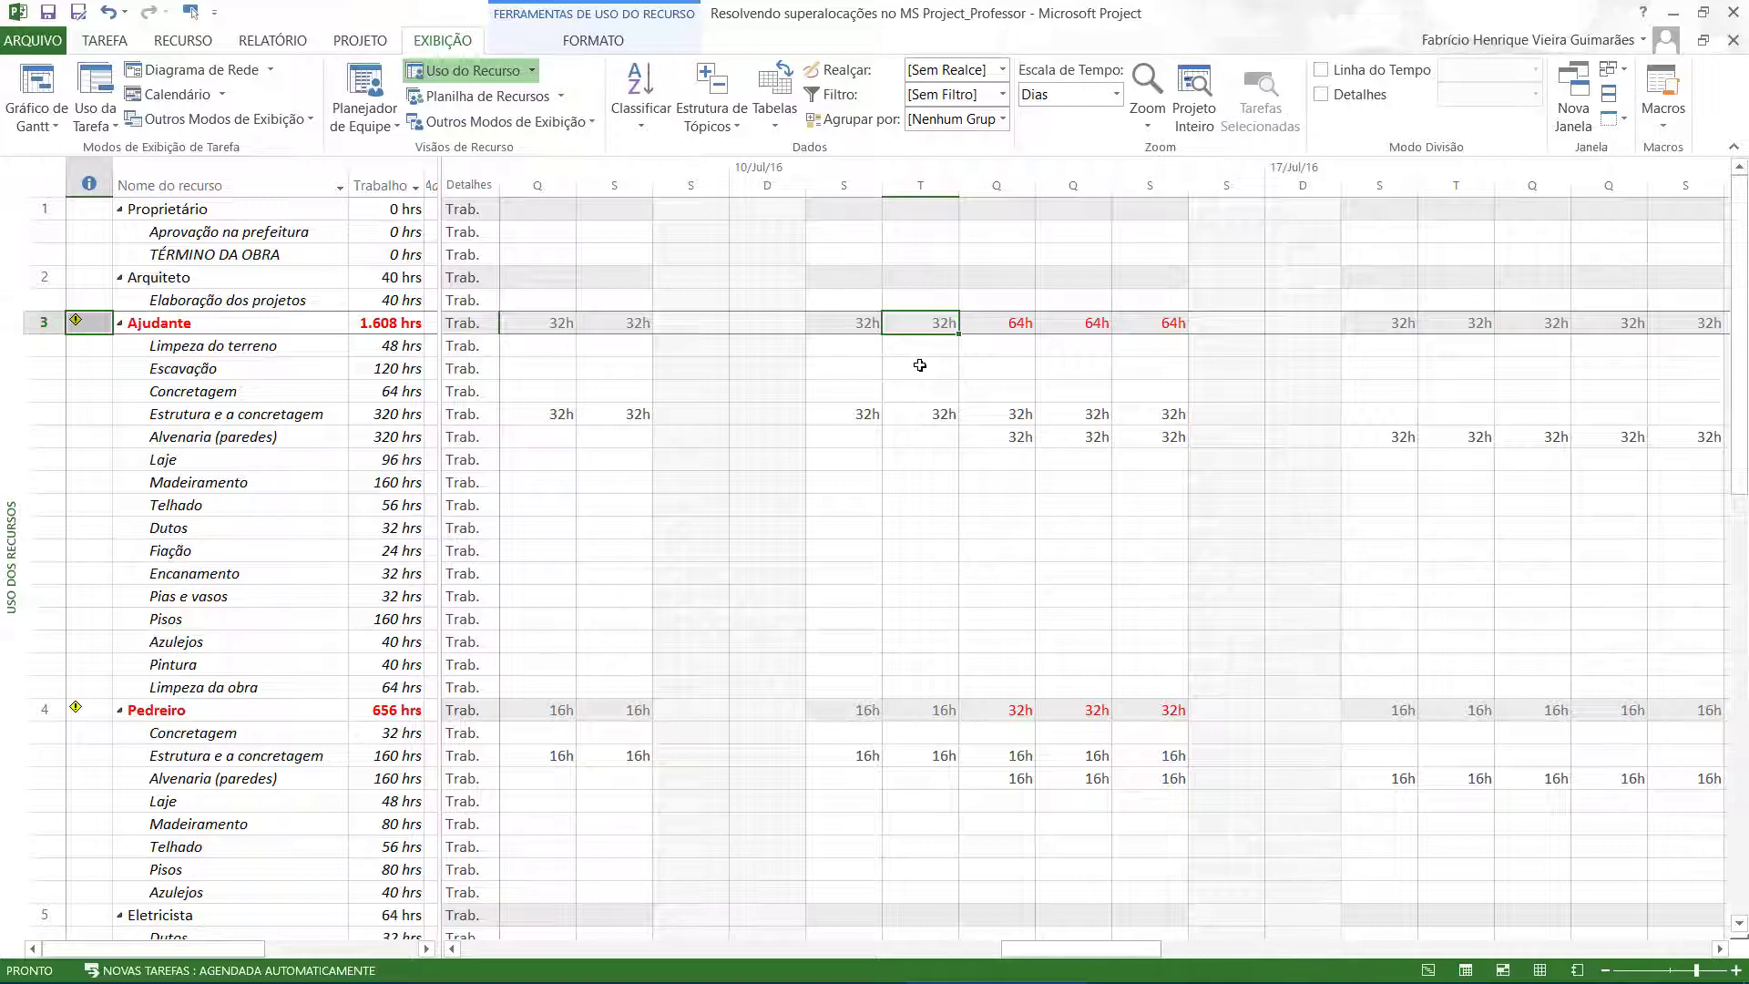
left_click(1007, 410)
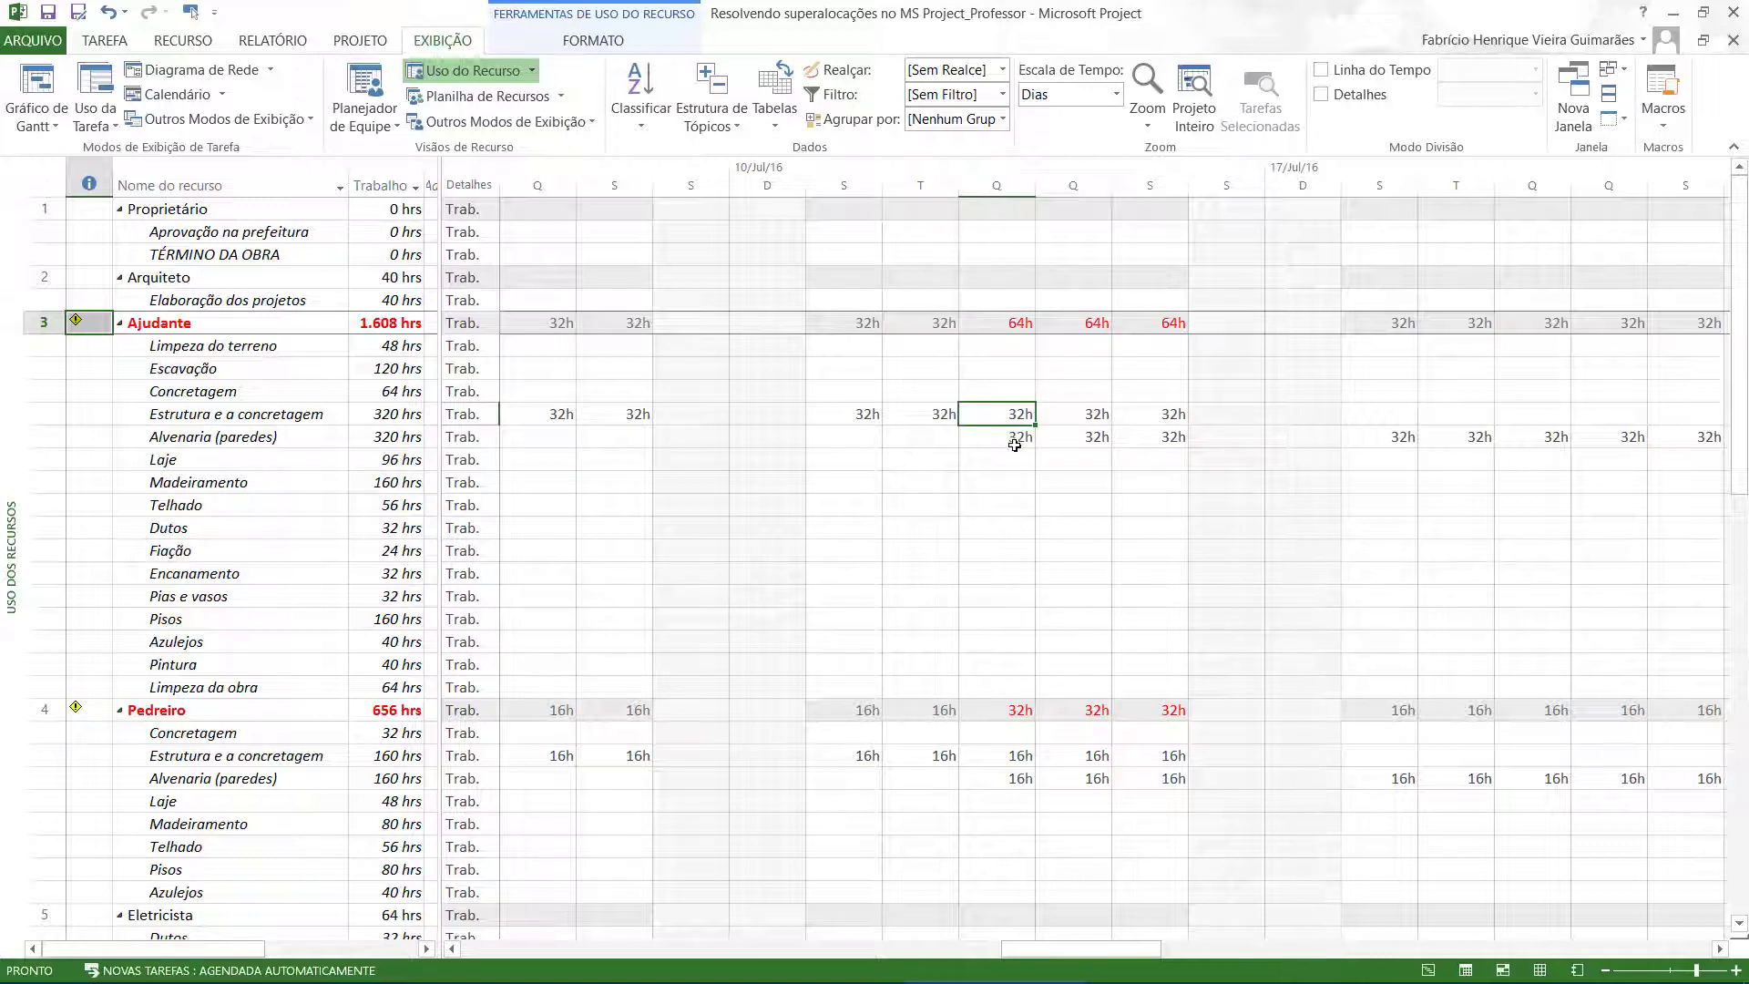
left_click(1017, 439)
left_click(1016, 414)
left_click(990, 444)
left_click(1018, 324)
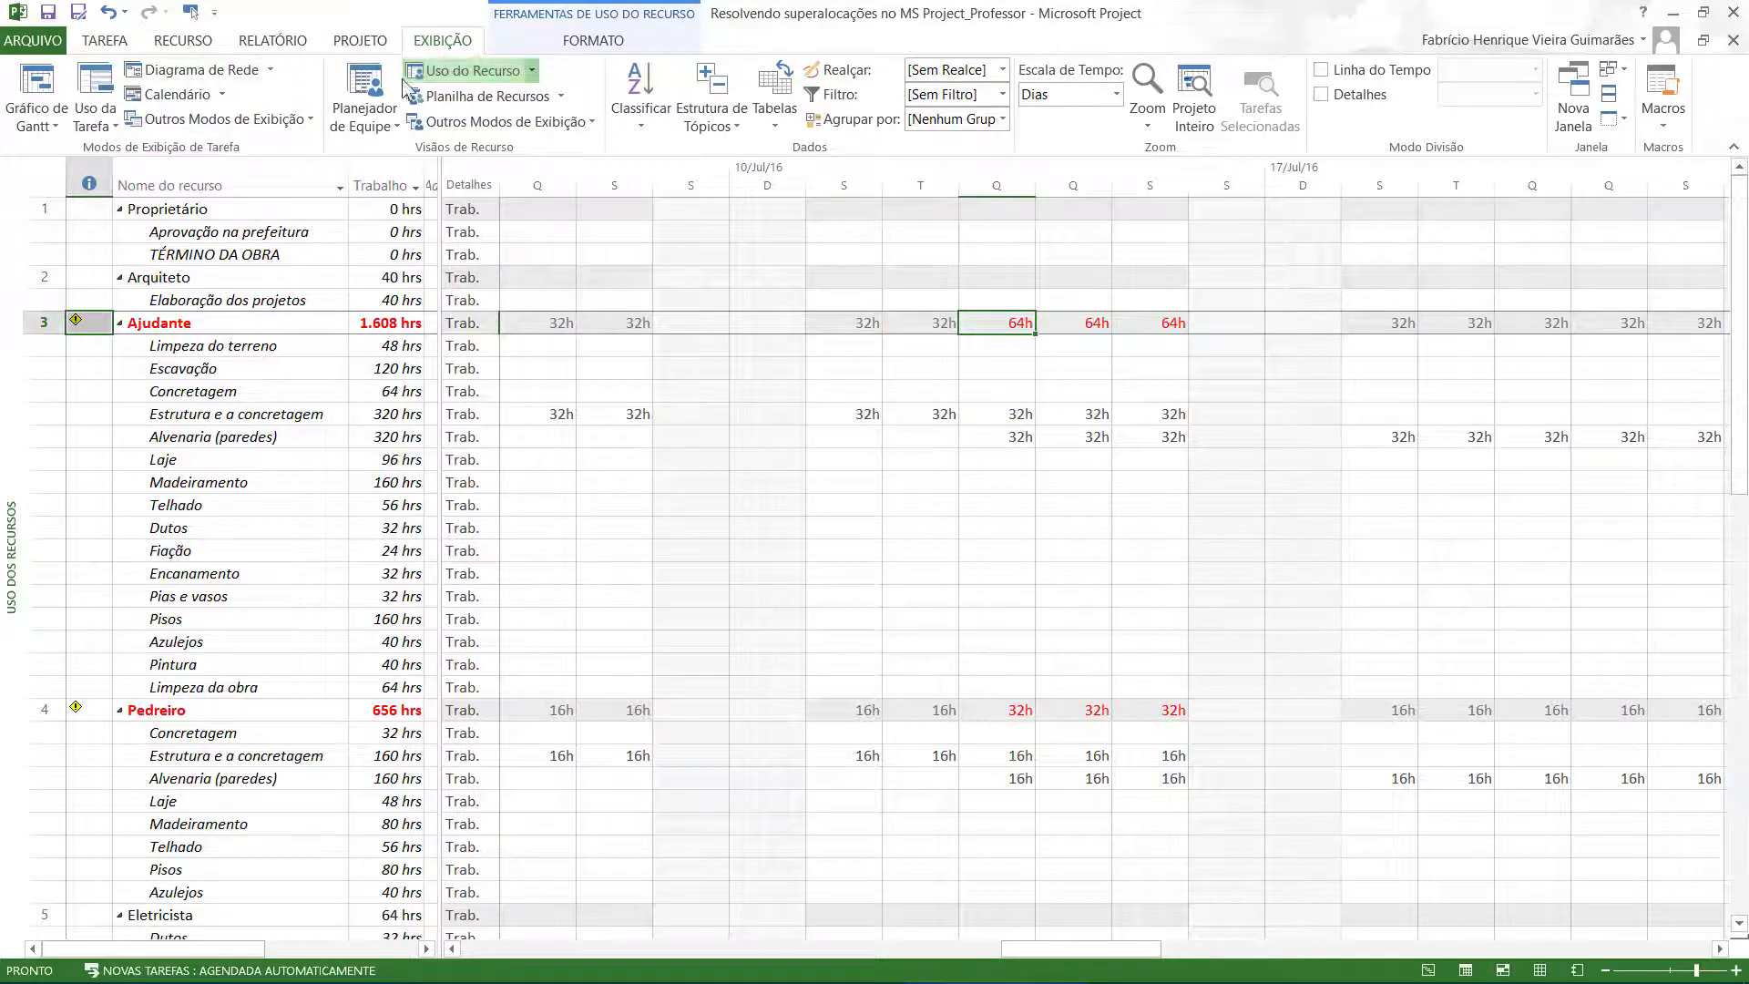
Switch to the Gantt Chart, select the Alvenaria (paredes) task and show its task form in the details pane.
left_click(36, 91)
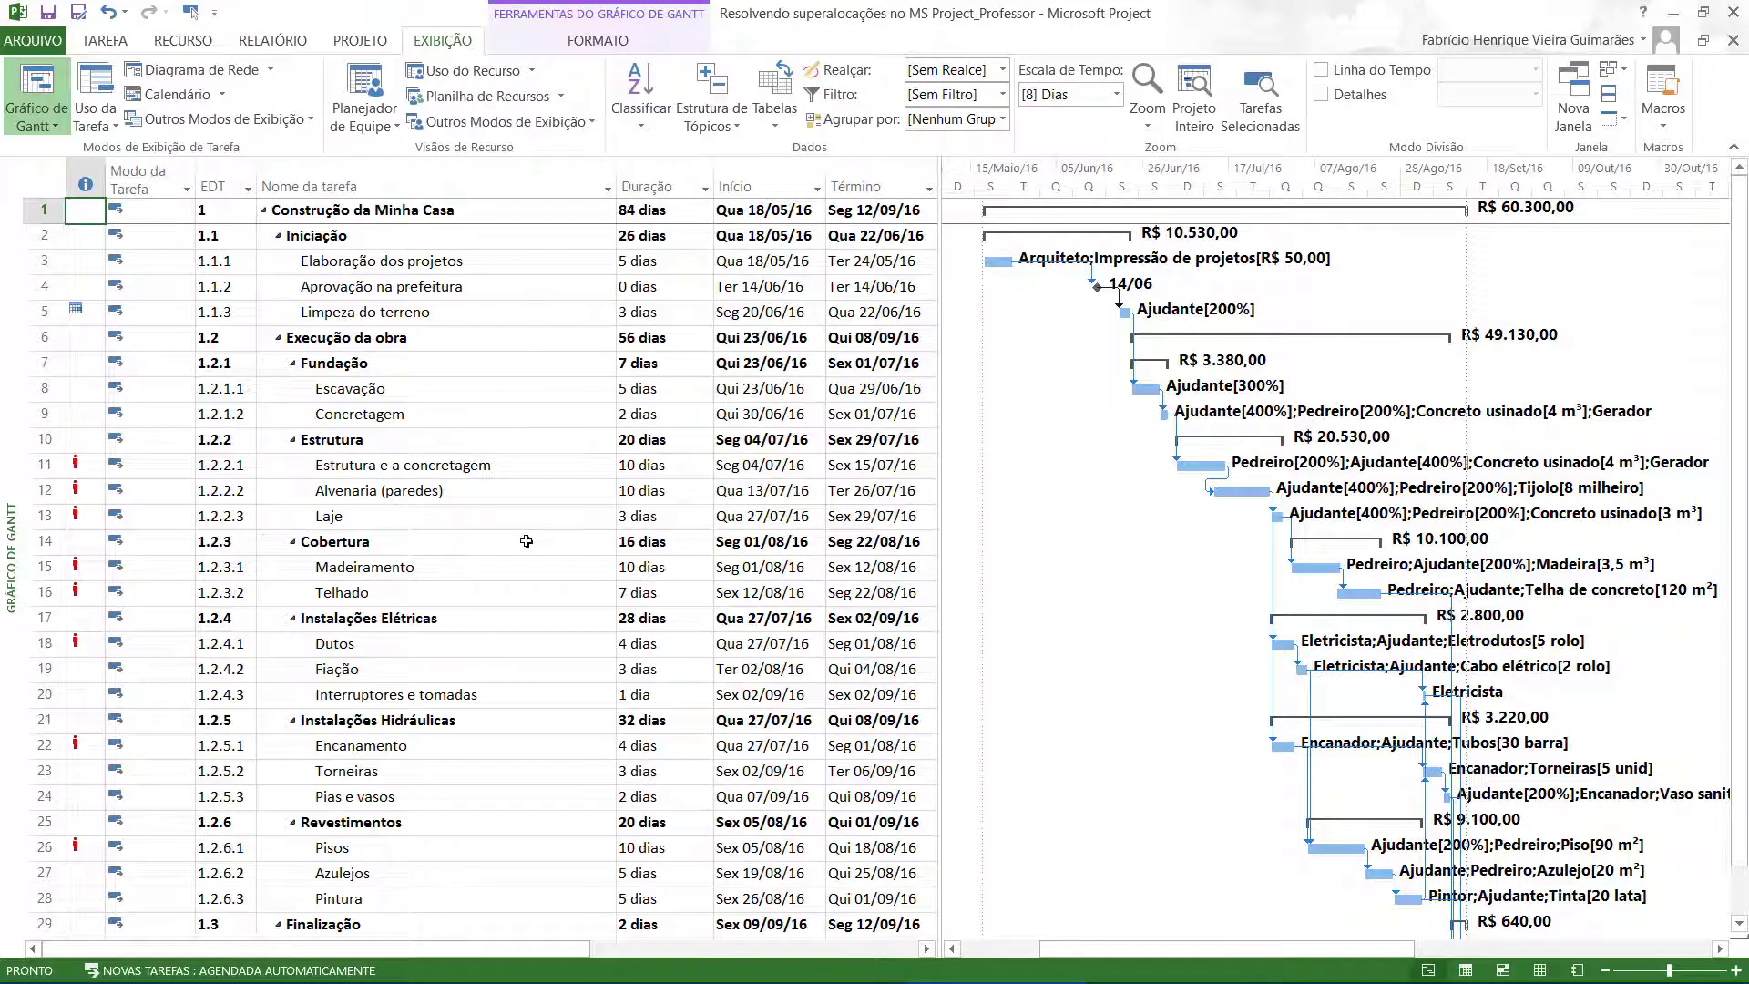
left_click(547, 467)
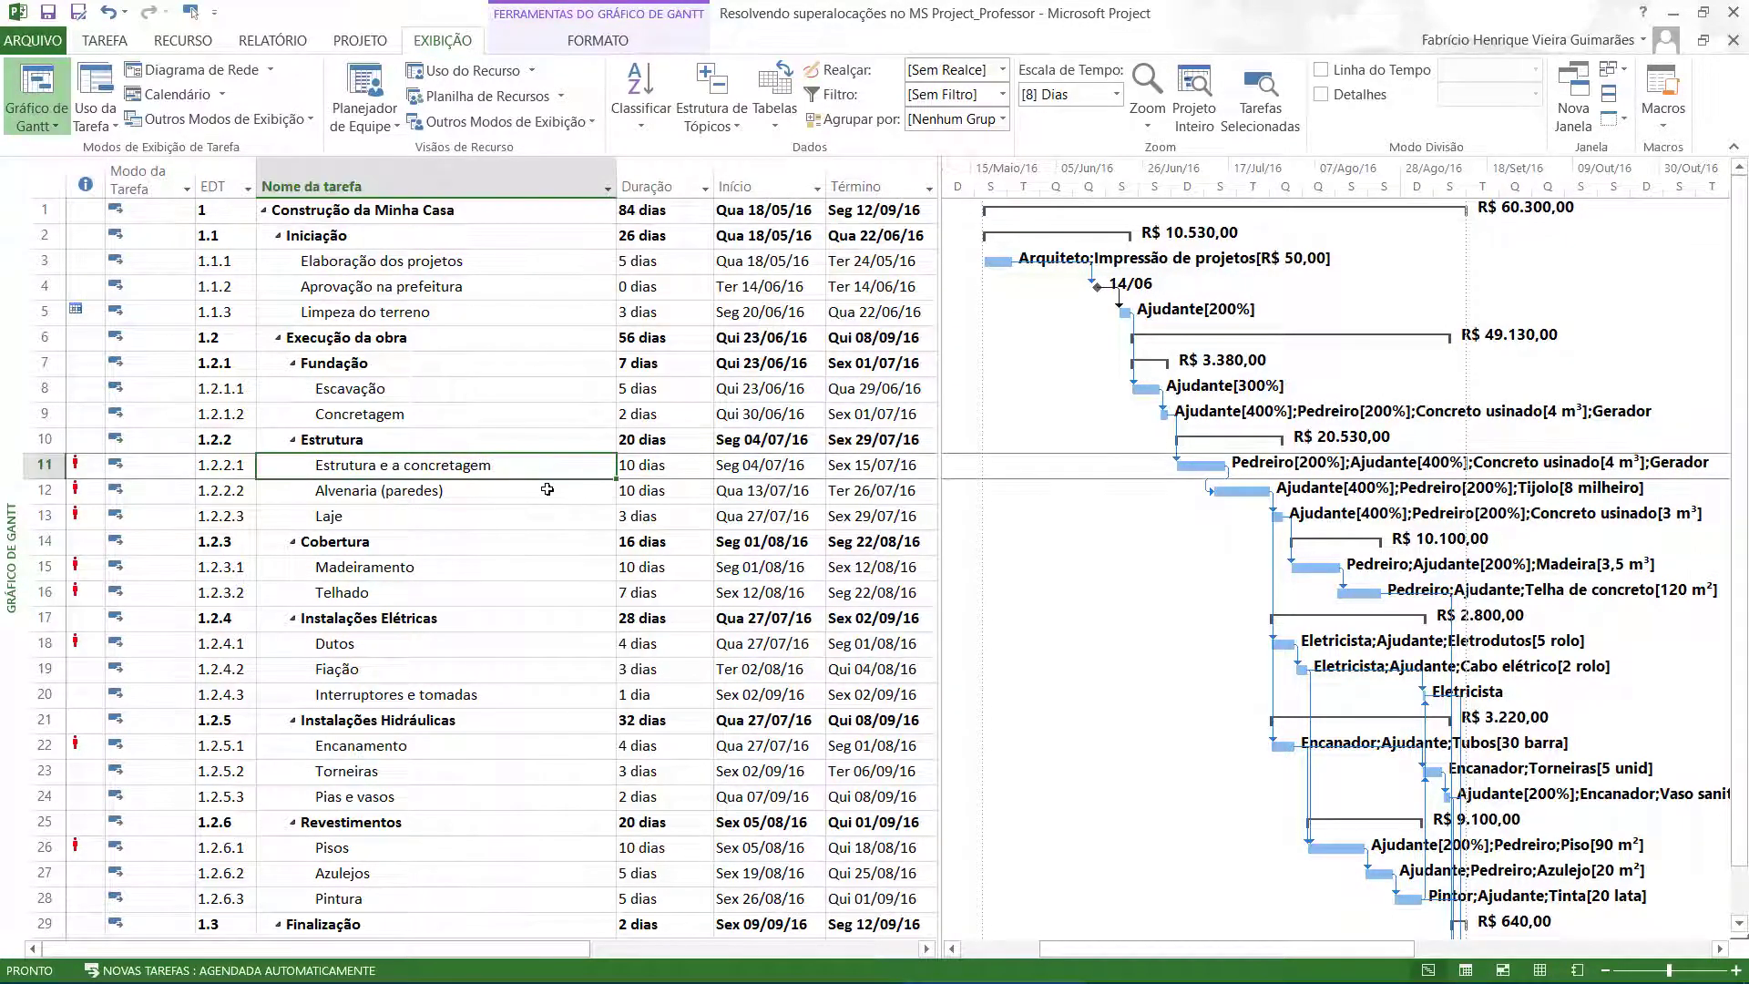
left_click(544, 494)
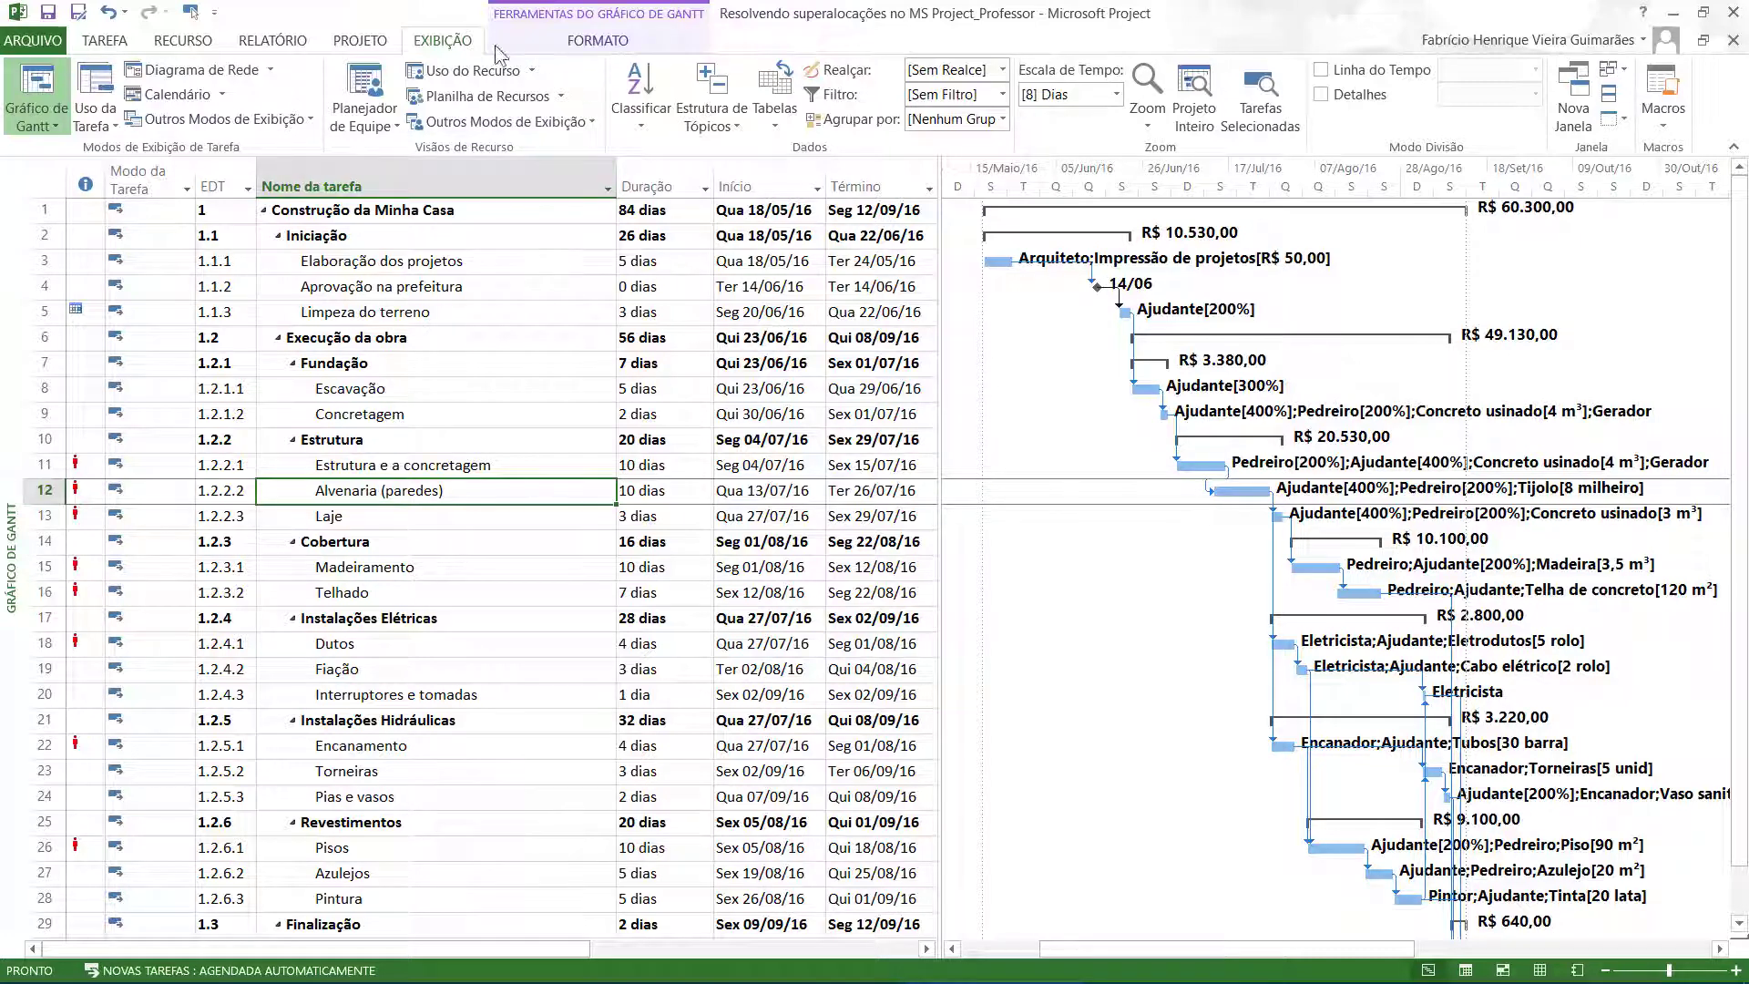
left_click(1321, 94)
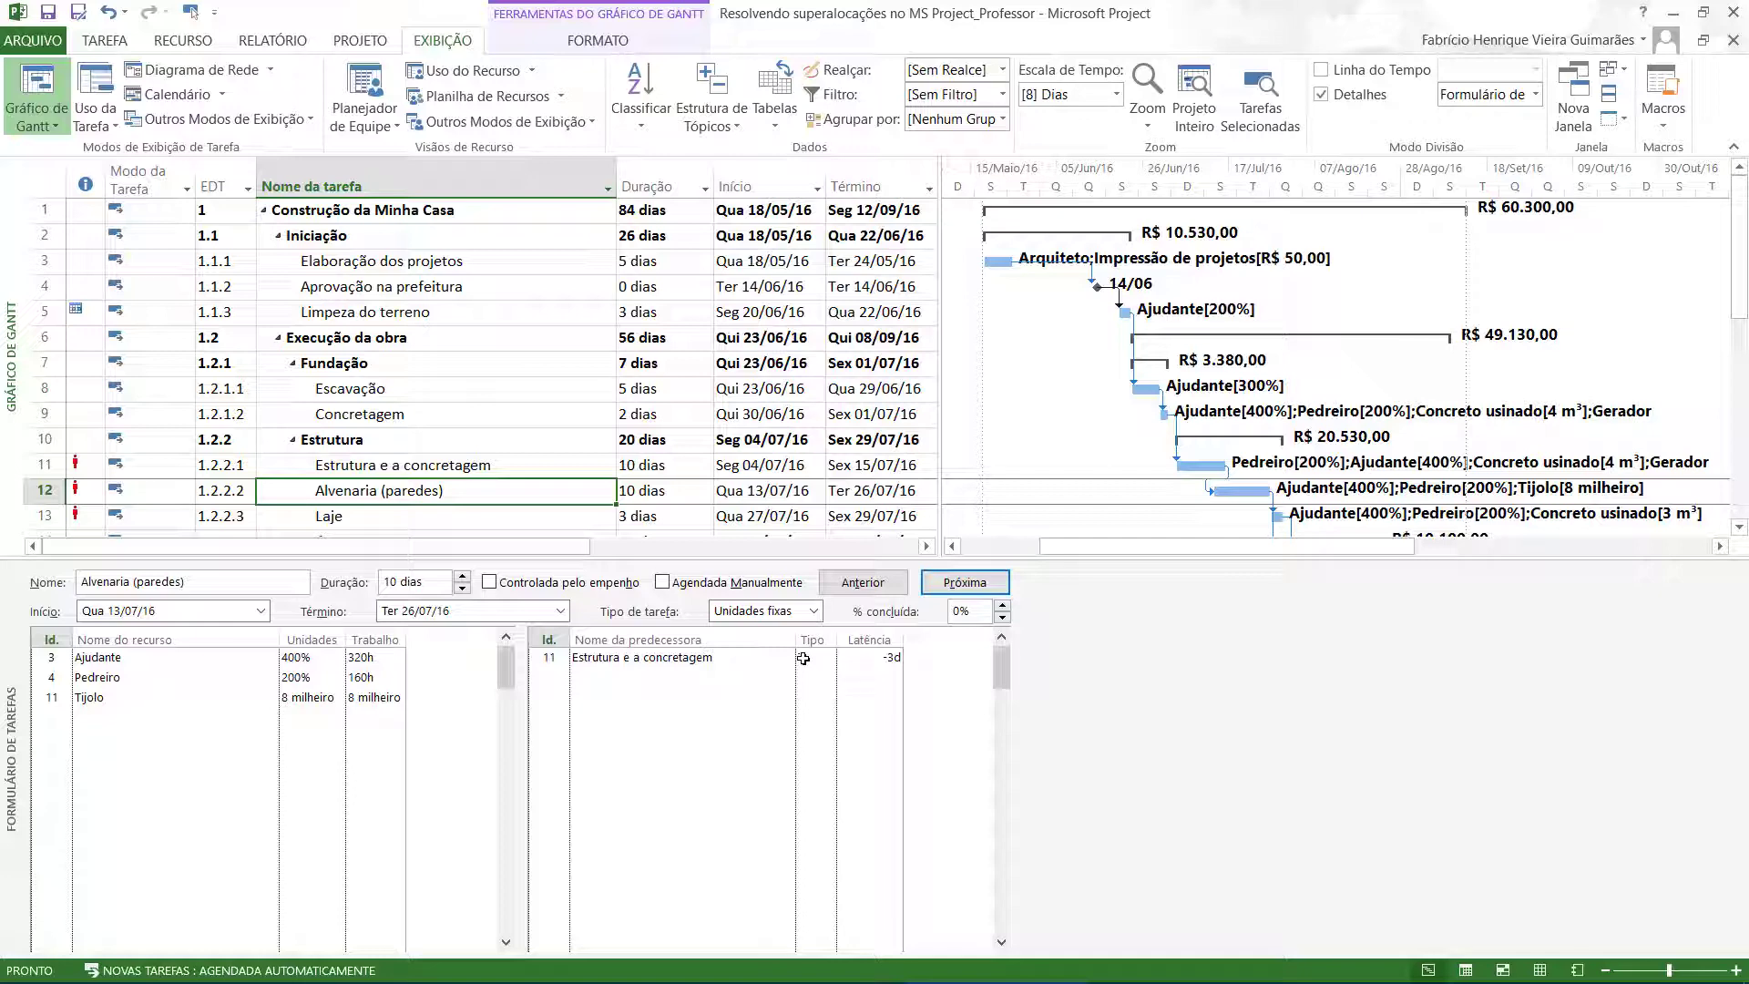
Set the lag between Alvenaria (paredes) and its predecessor Estrutura e a concretagem to 0d and confirm the change.
left_click(882, 656)
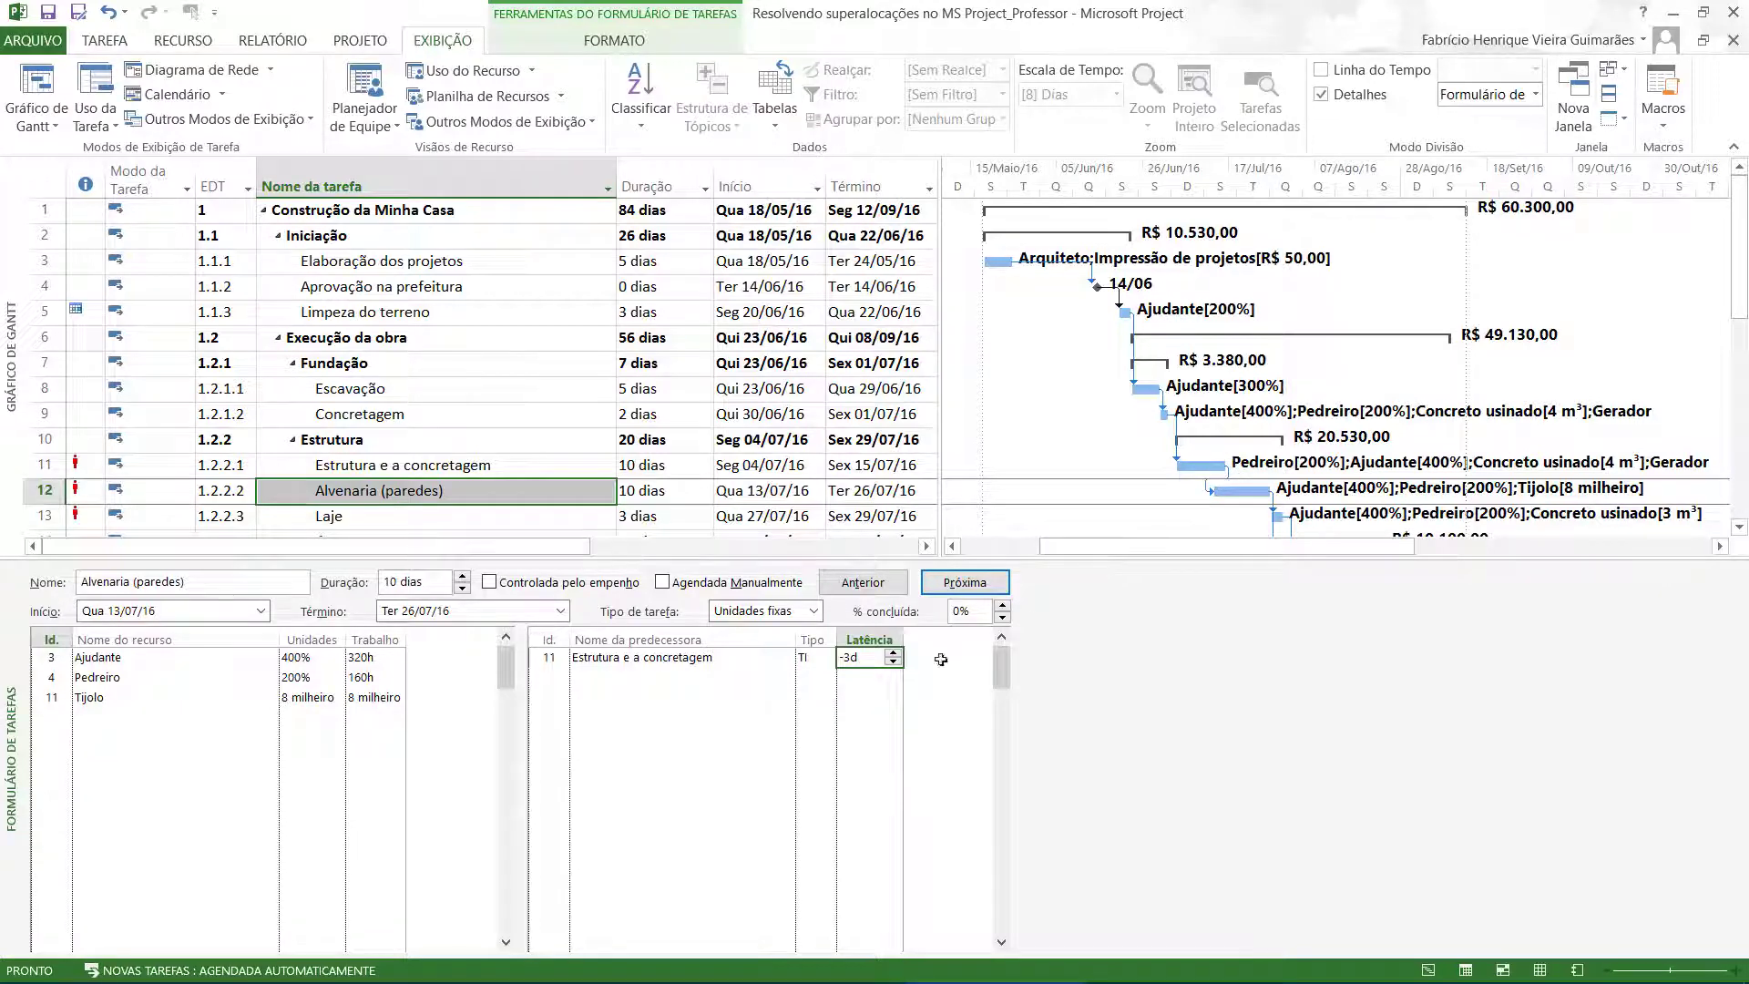
double_click(861, 658)
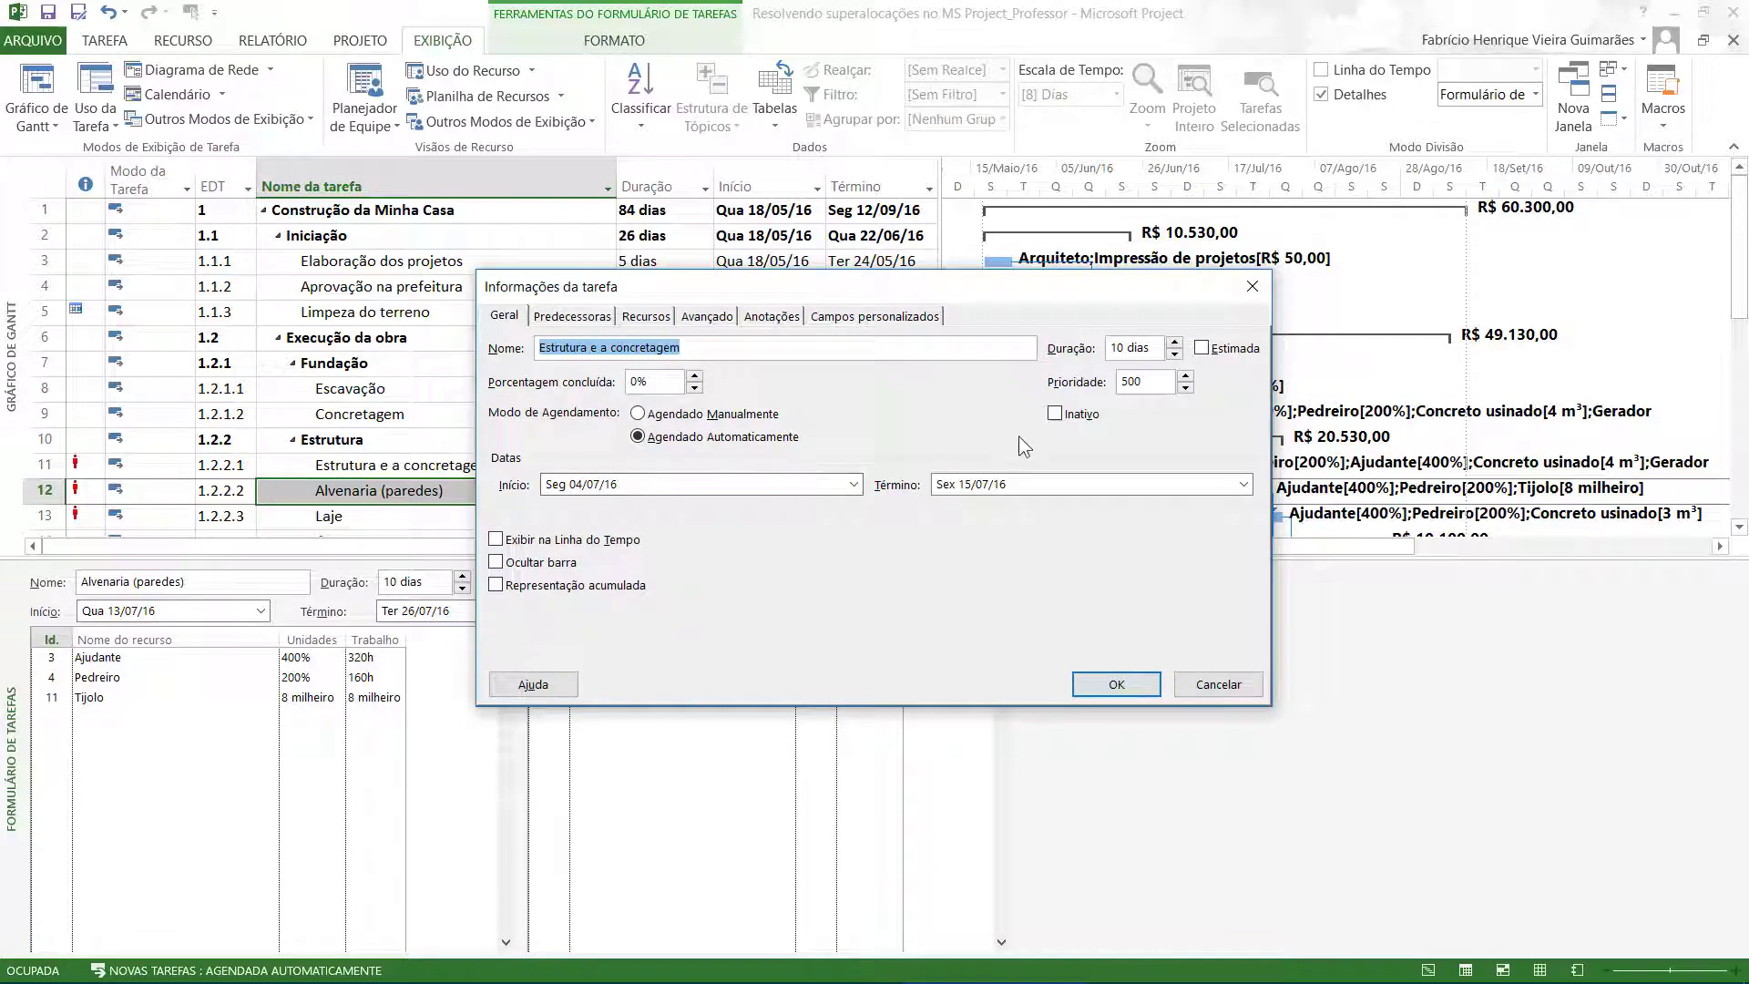
left_click(1250, 284)
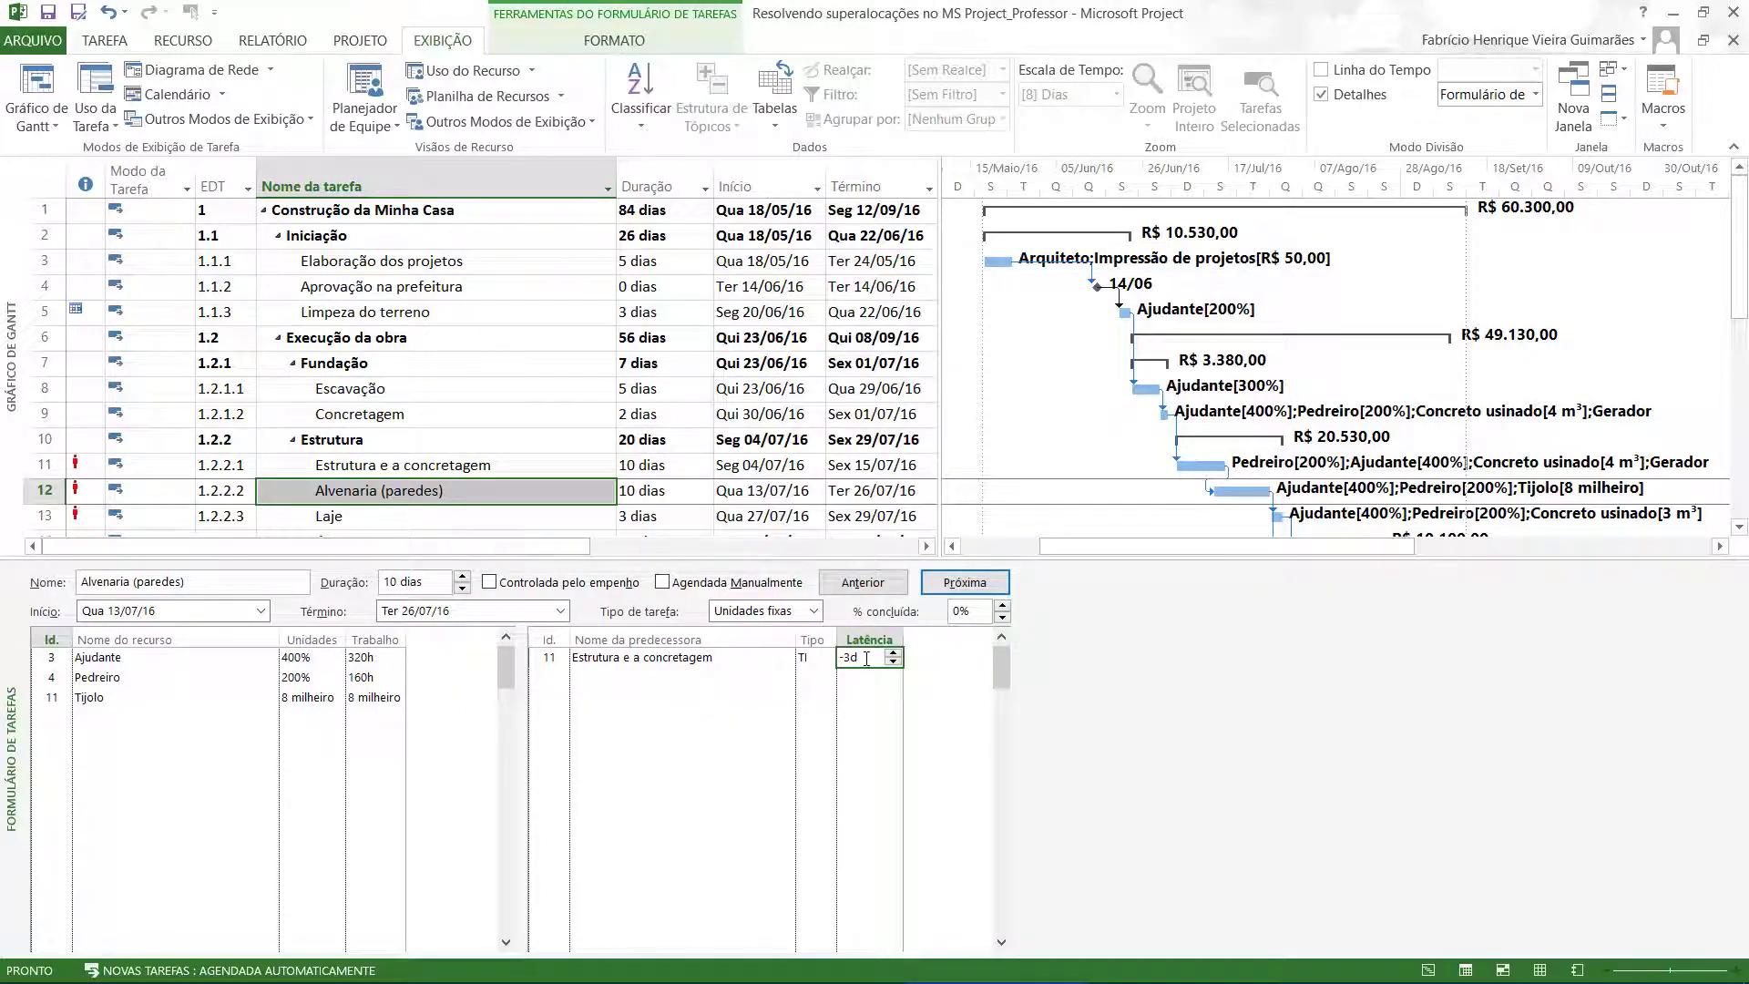
left_click(894, 661)
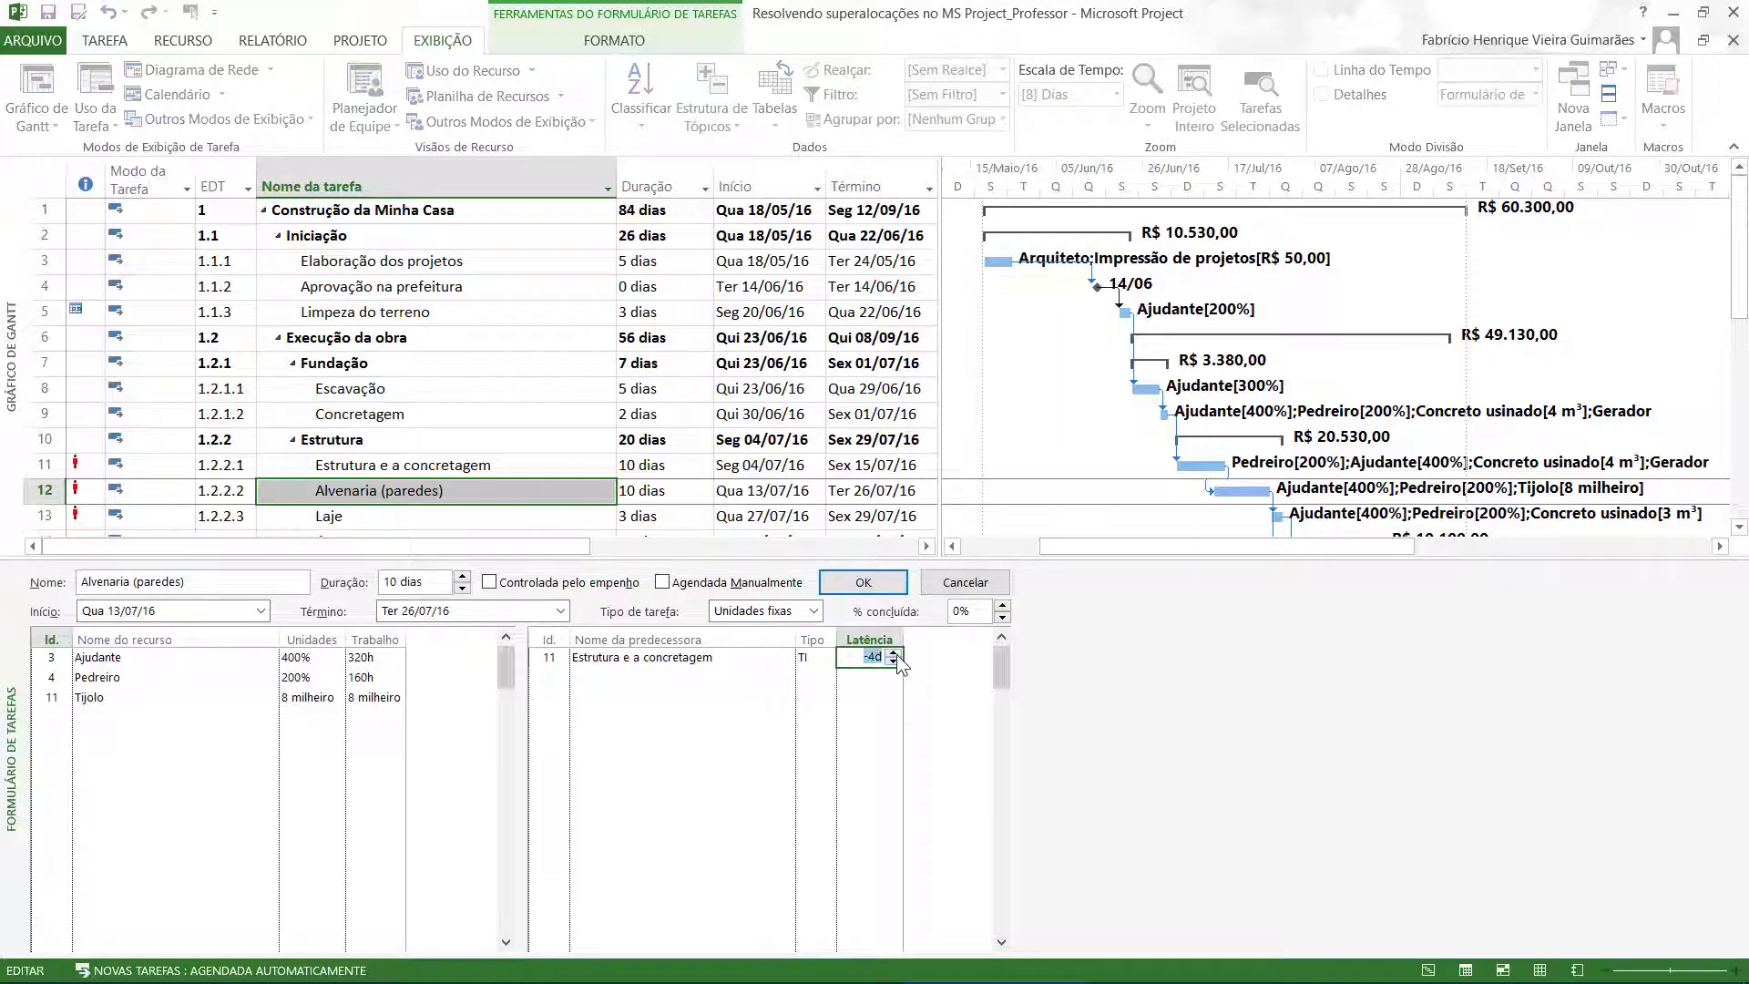
left_click(862, 582)
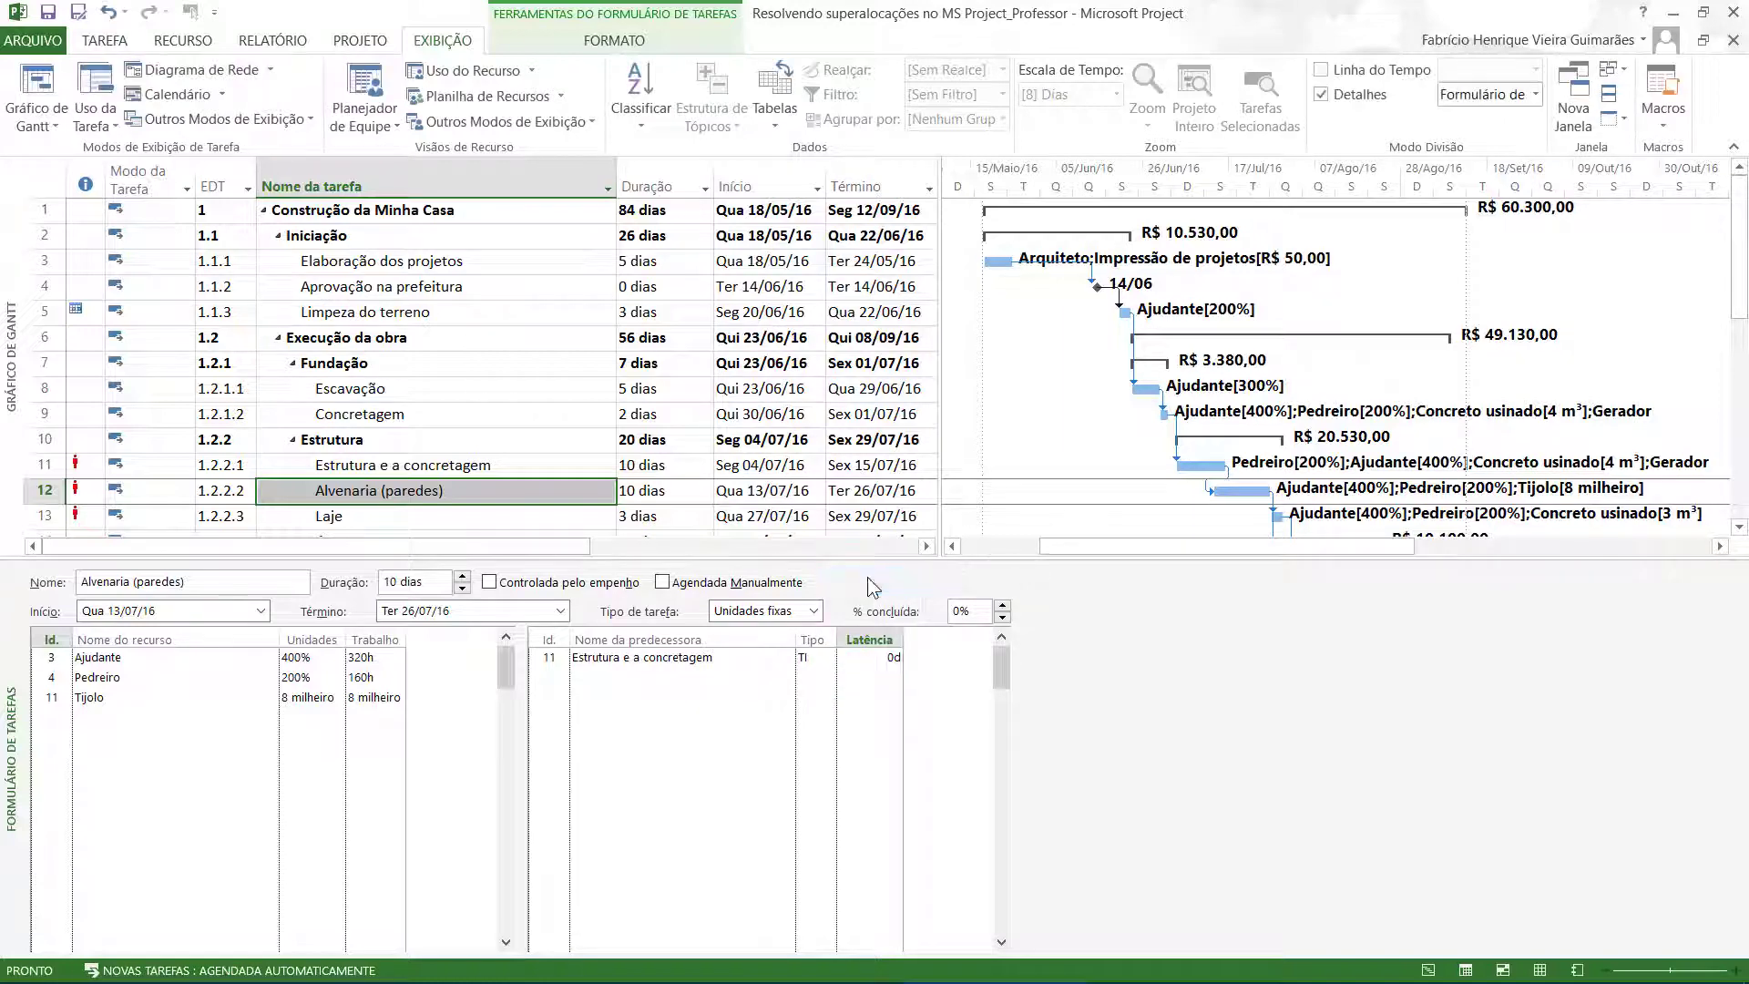
left_click(810, 657)
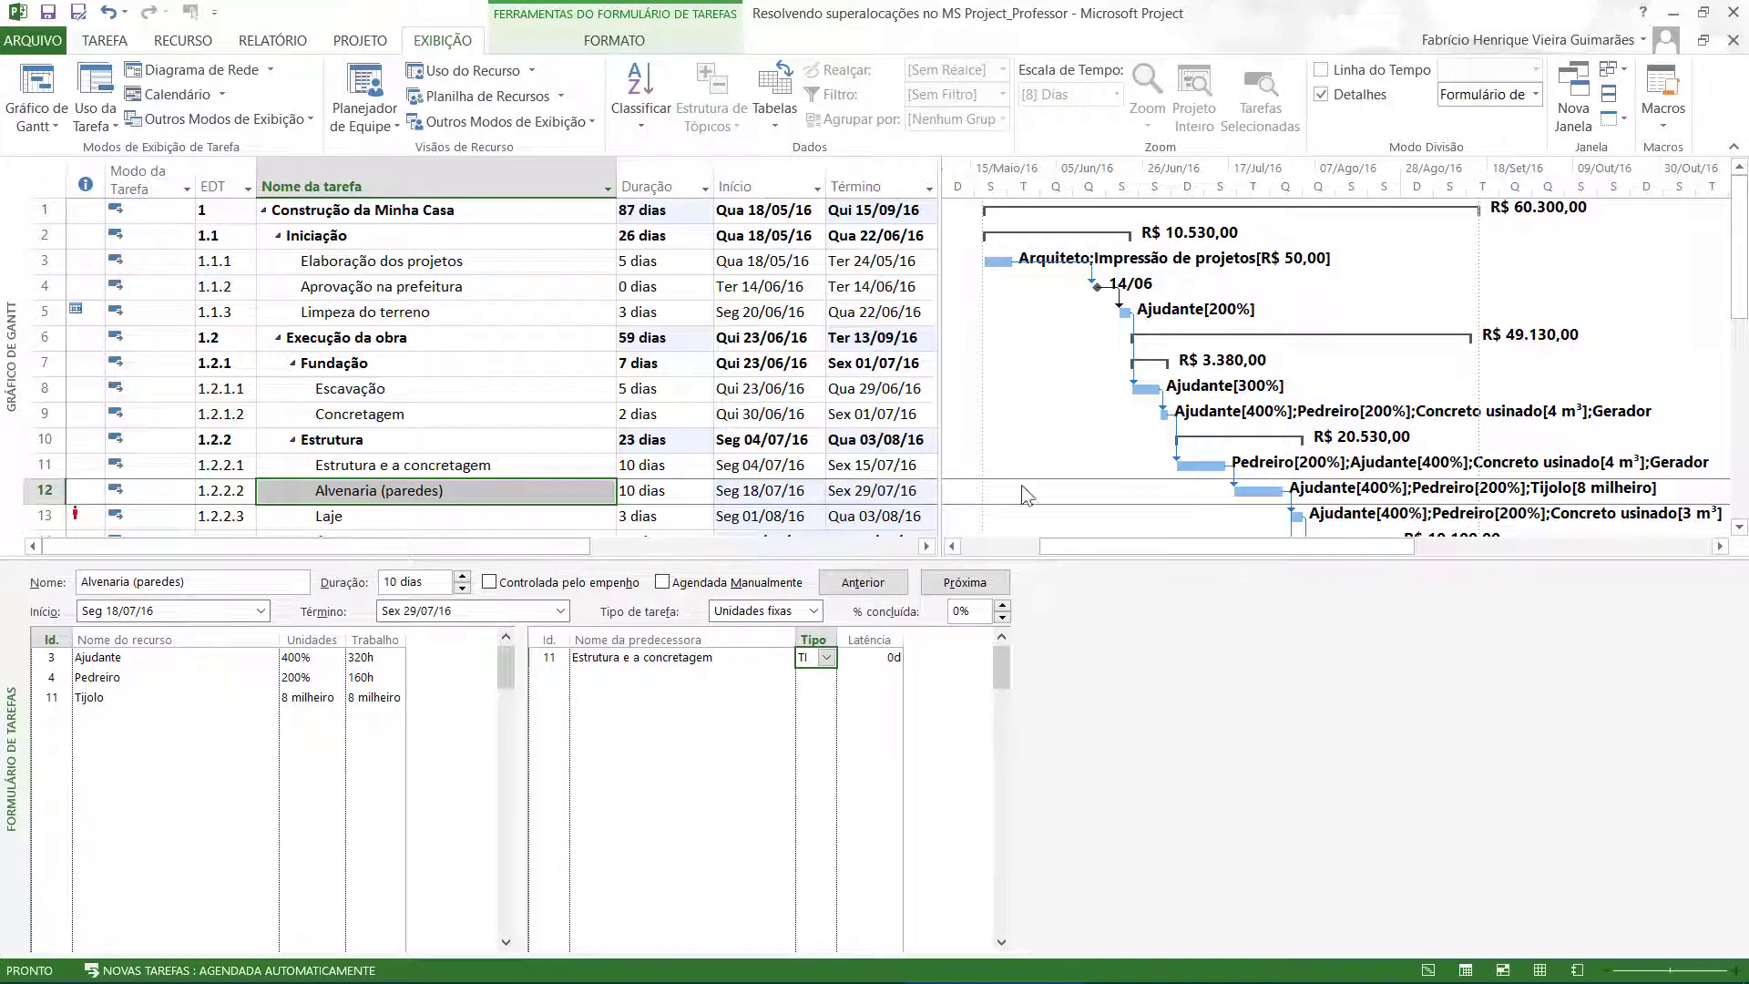
Check the overallocation indicators of Estrutura e a concretagem and Alvenaria (paredes), and select the Laje task.
left_click(82, 467)
left_click(83, 489)
left_click(83, 466)
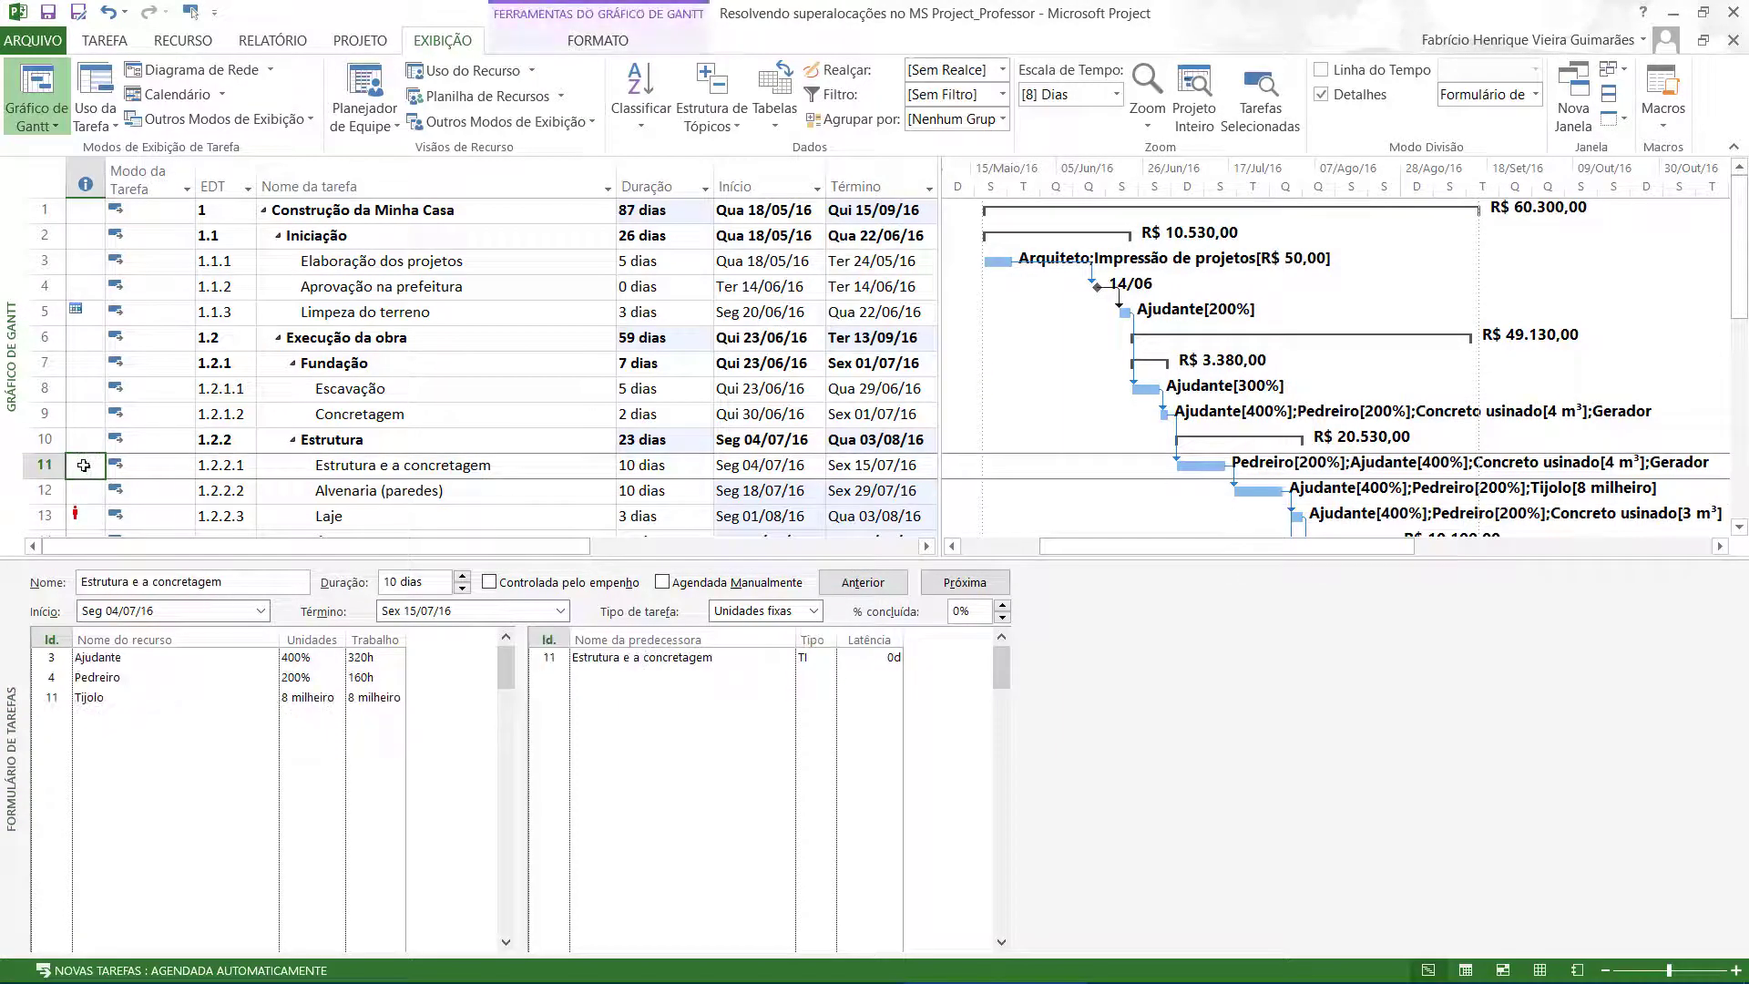
scroll(171, 437, "down", 1)
left_click(351, 437)
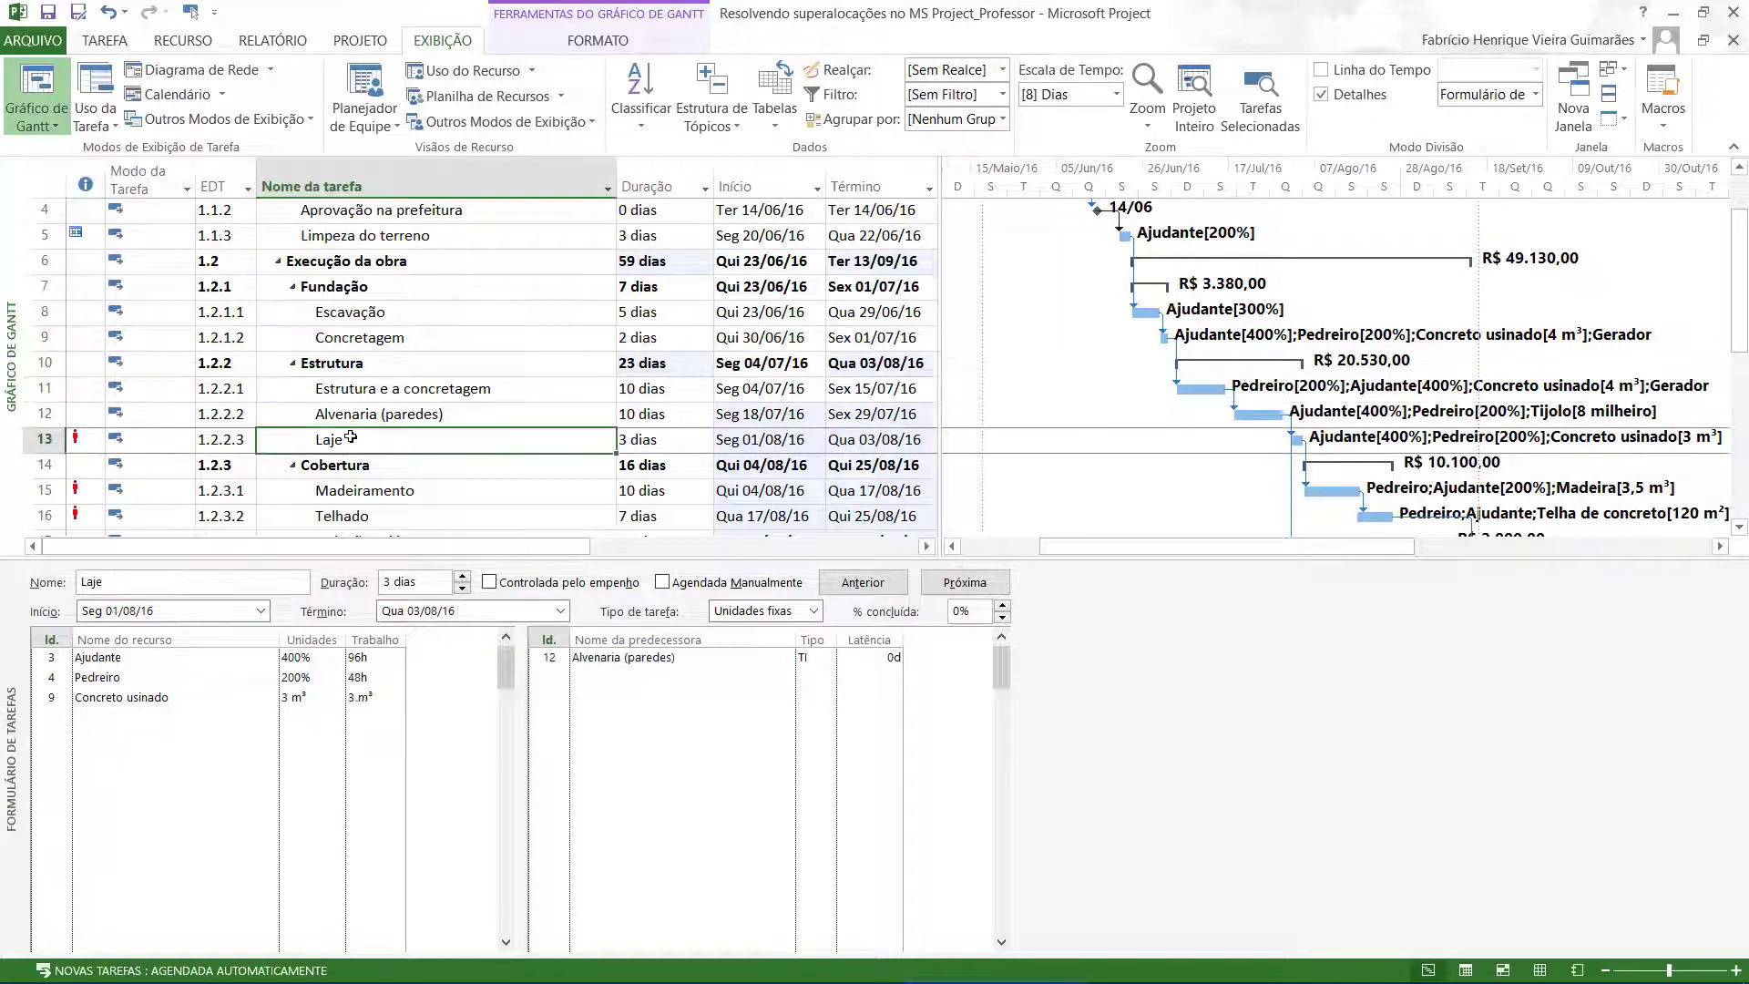
Switch to the Resource Usage view and locate Pedreiro's overallocated work in mid-August 2016.
left_click(469, 70)
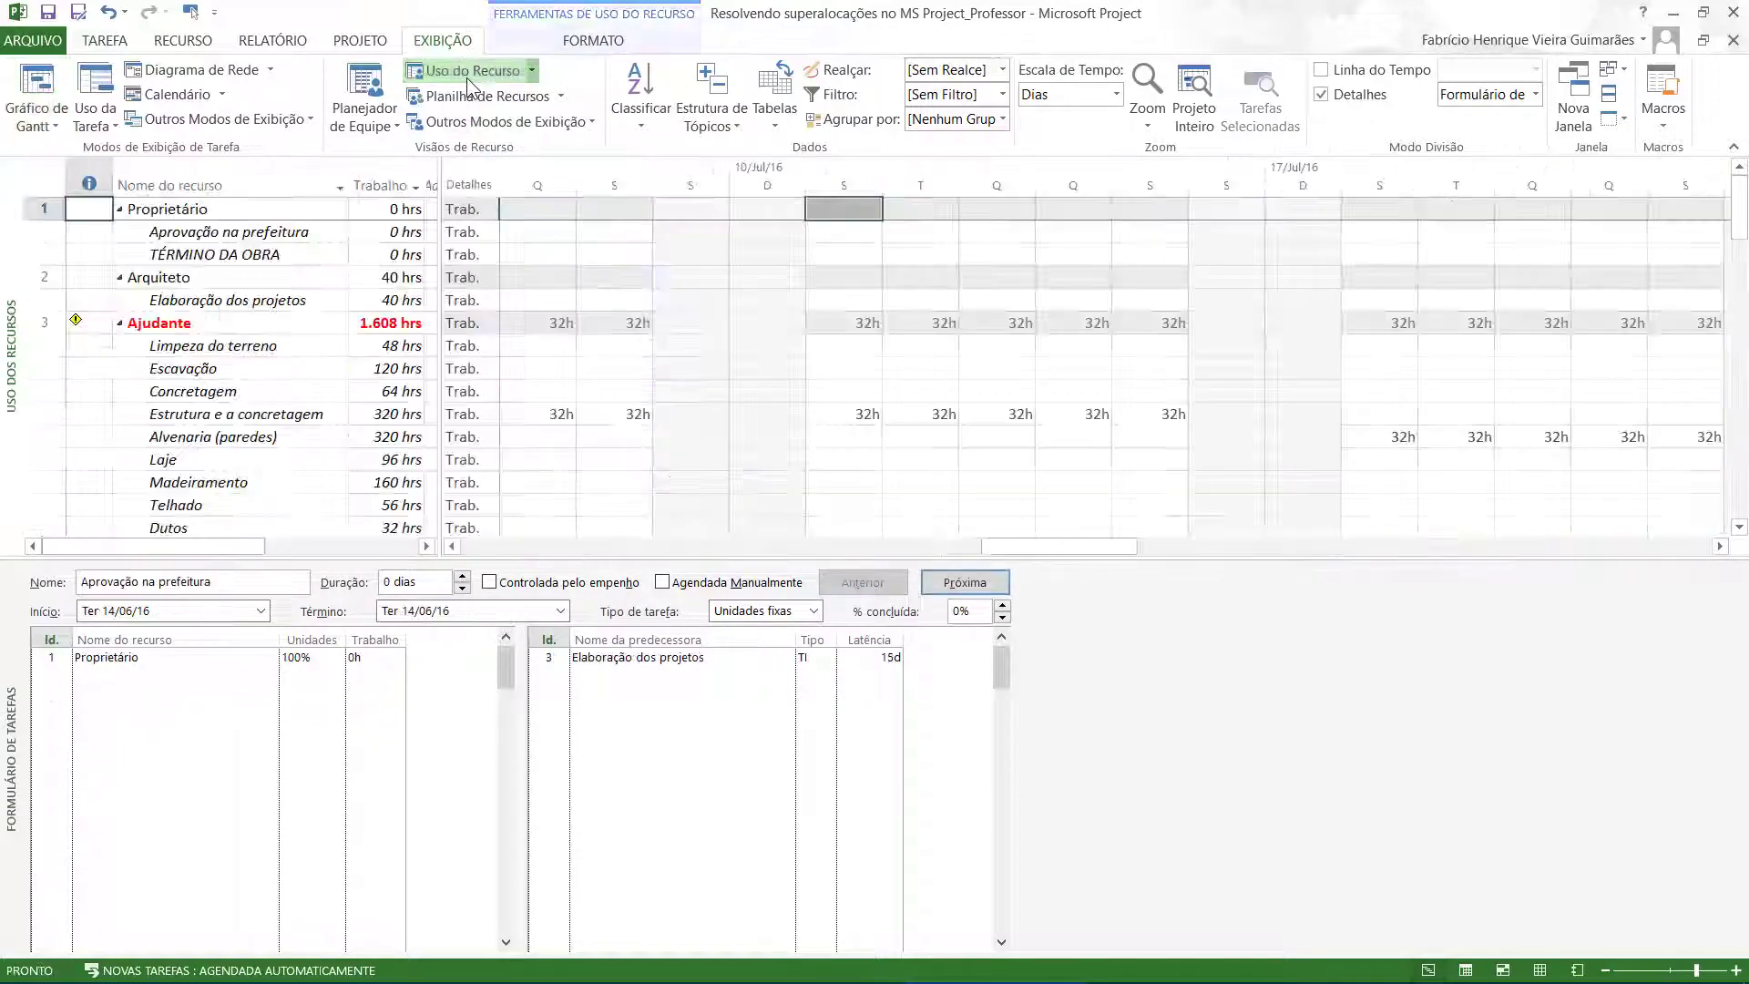
scroll(234, 362, "down", 7)
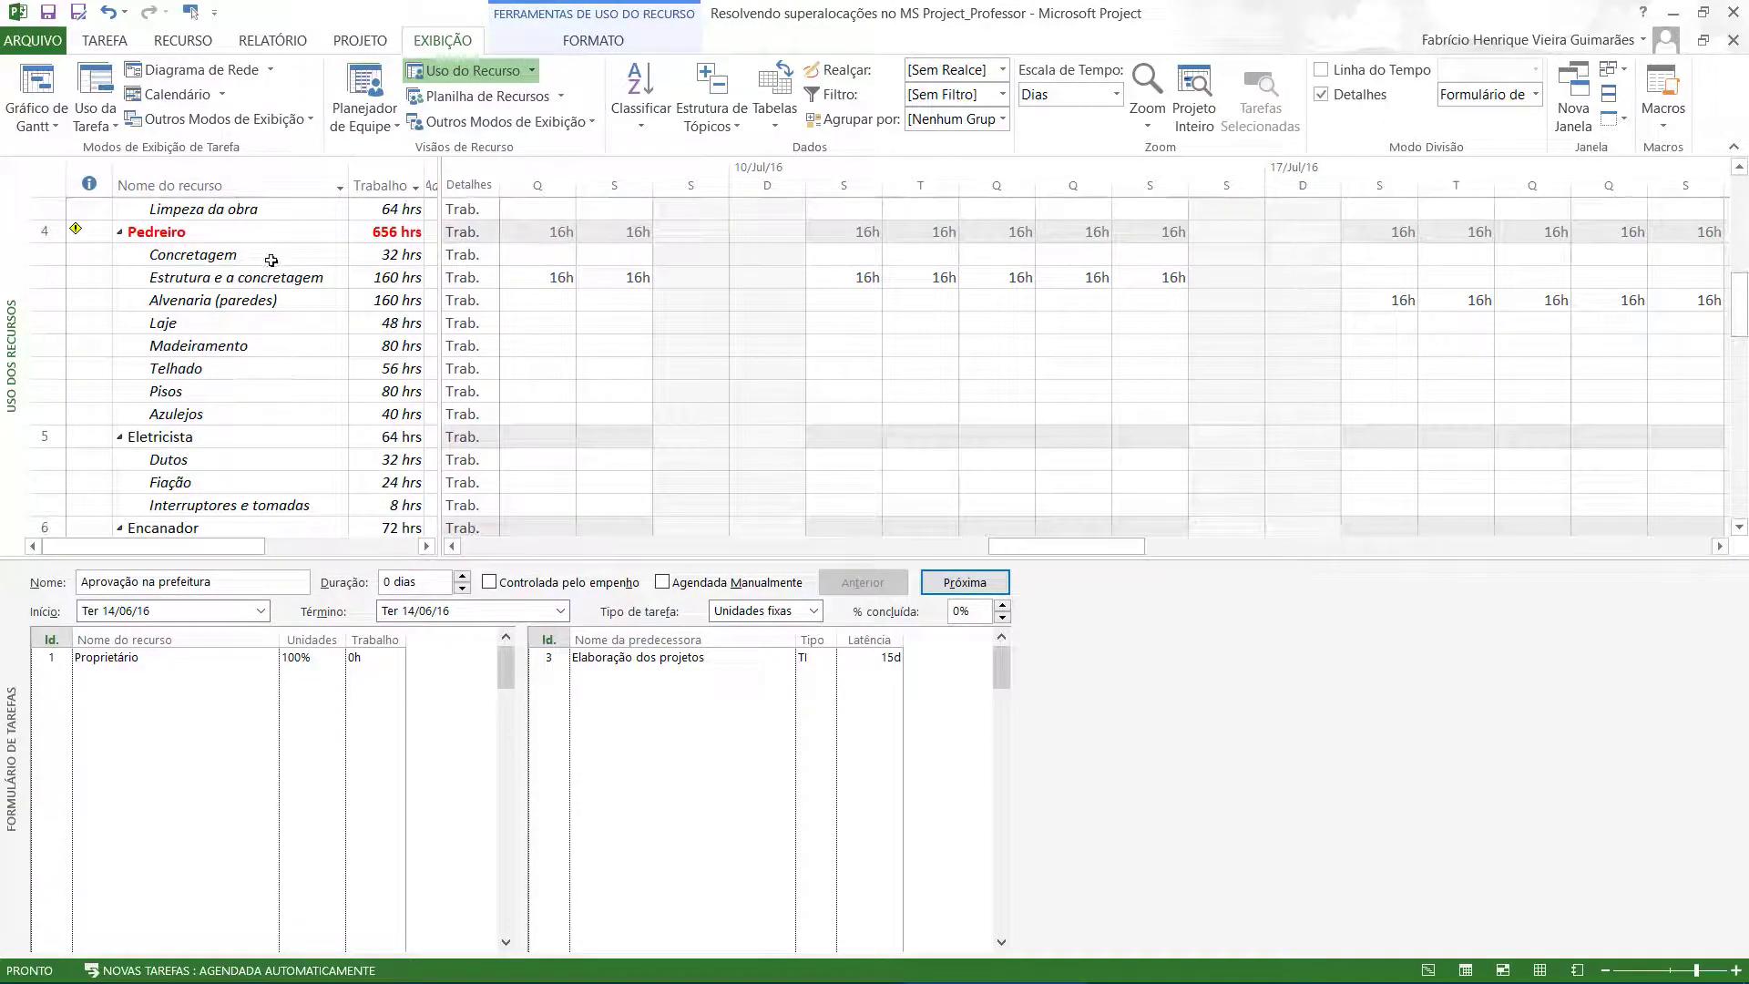
left_click(271, 256)
scroll(930, 516, "up", 1)
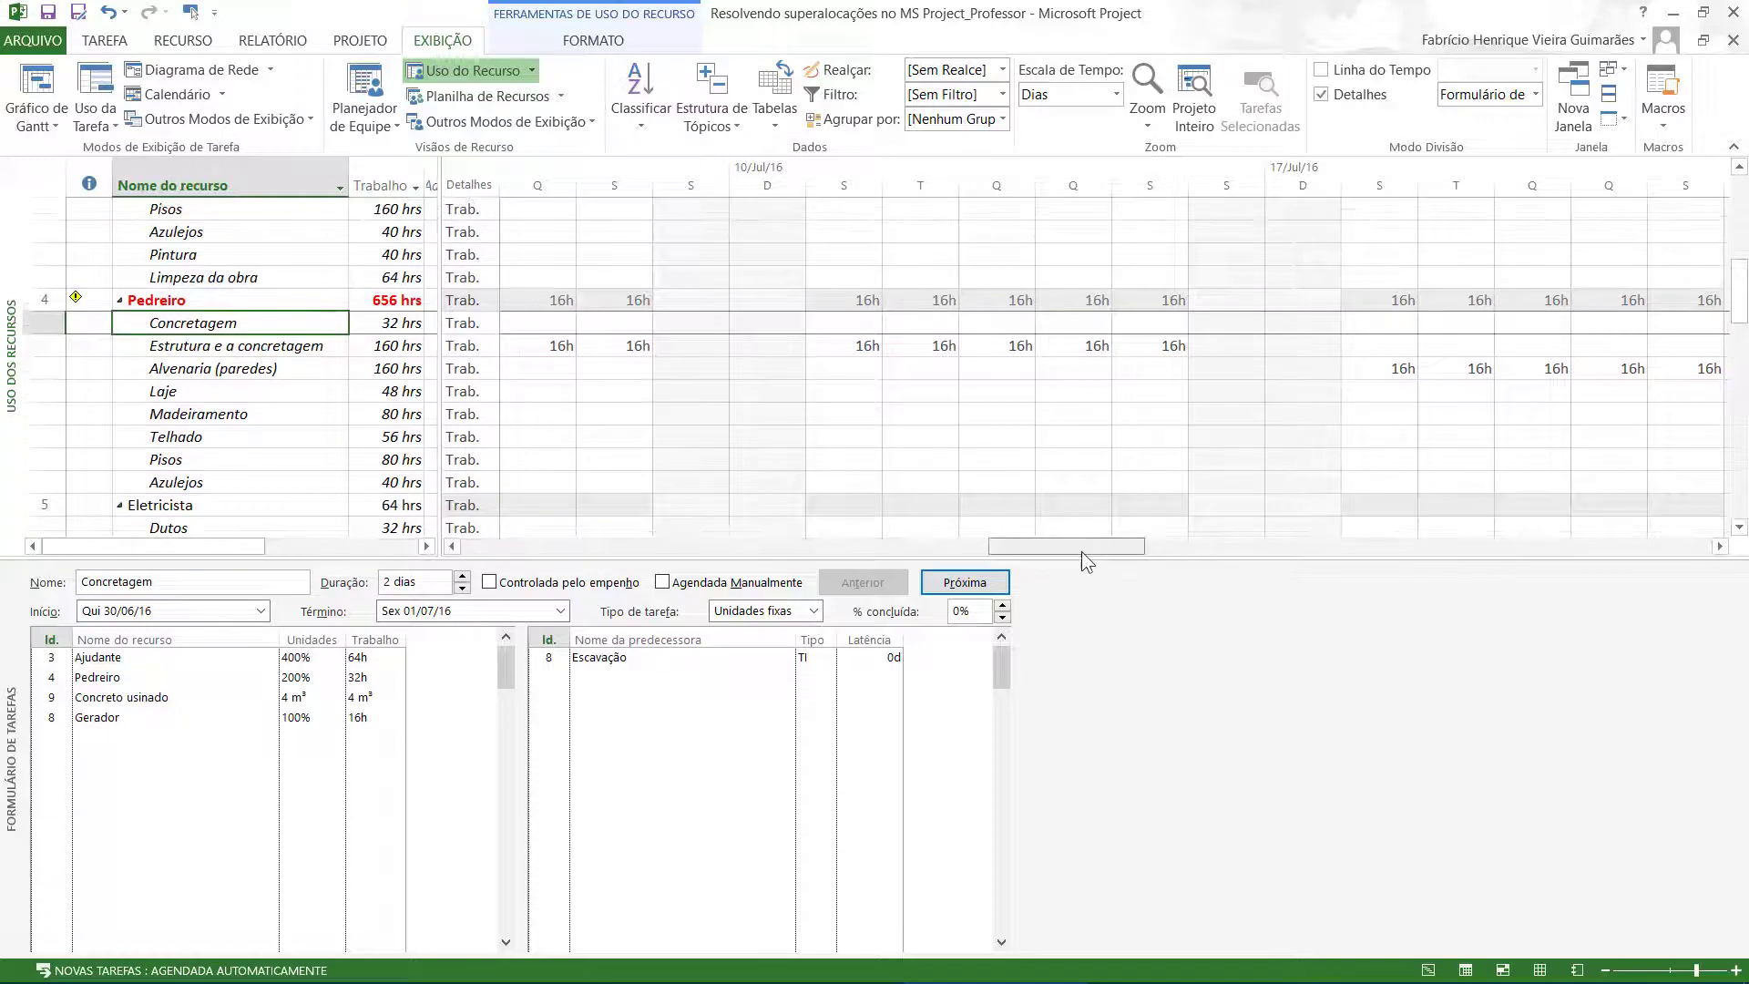
left_click_drag(1080, 551, 1415, 544)
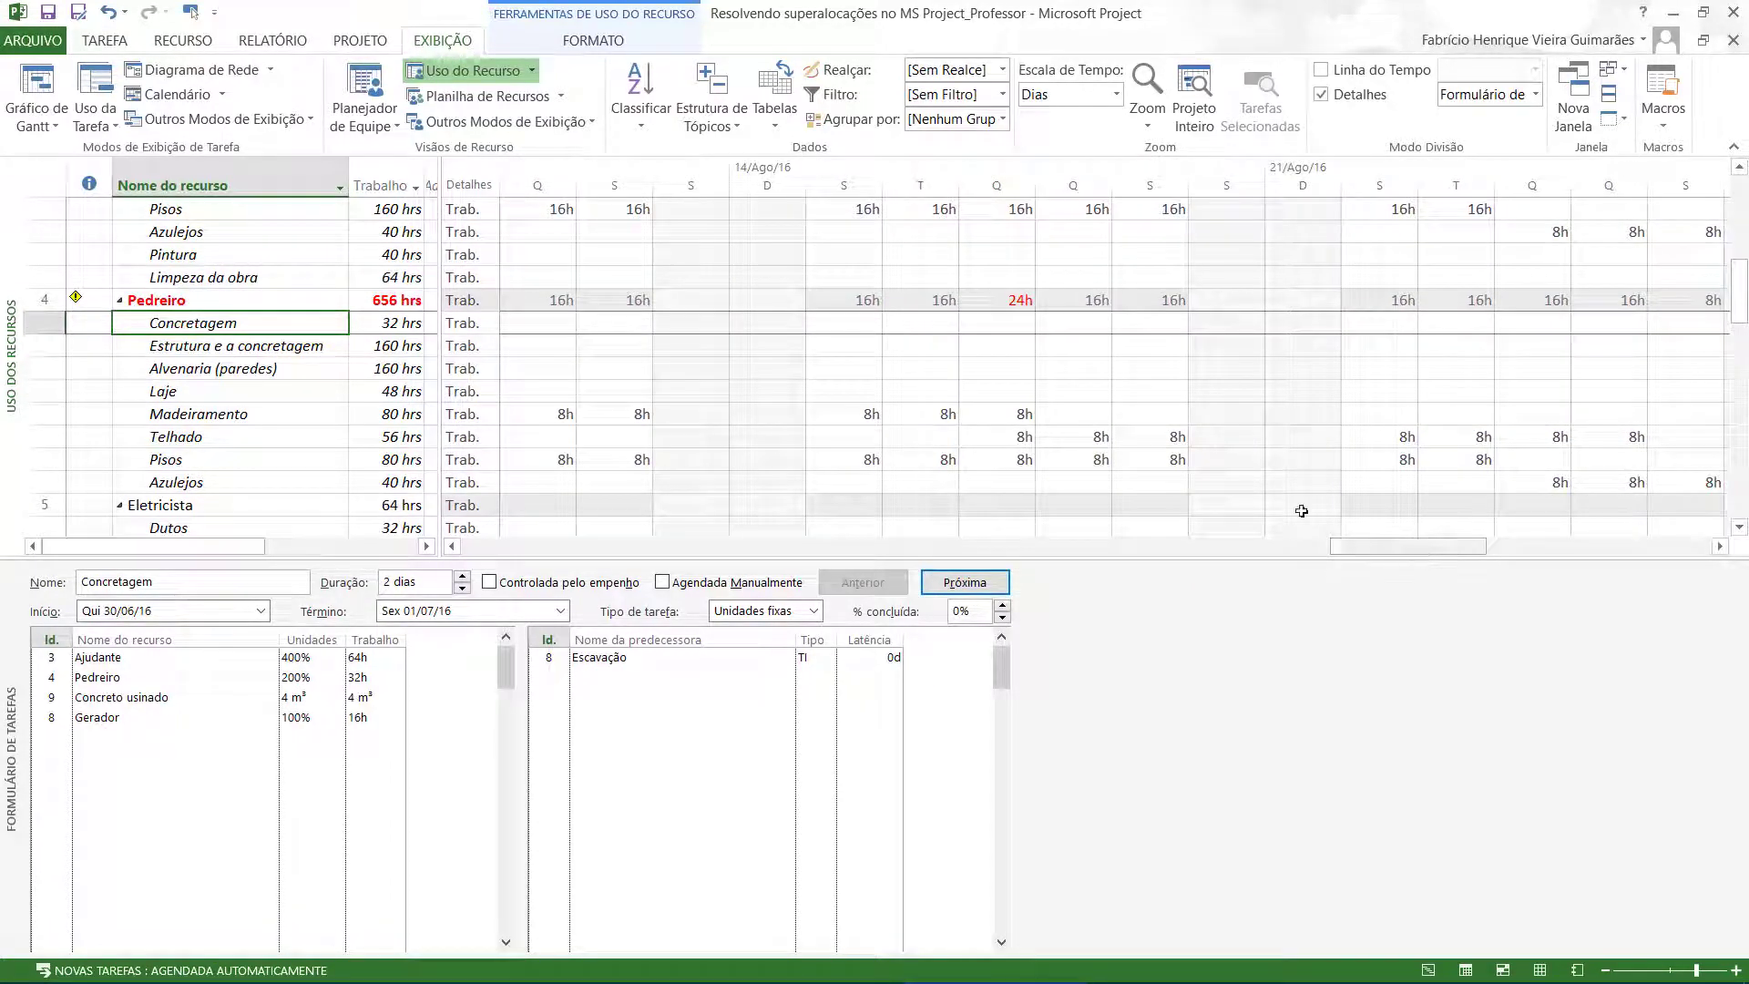
Examine Pedreiro's overlapping hours on Madeiramento, Telhado and Pisos on the overallocated day after 14 August 2016.
left_click(1022, 416)
left_click(1024, 436)
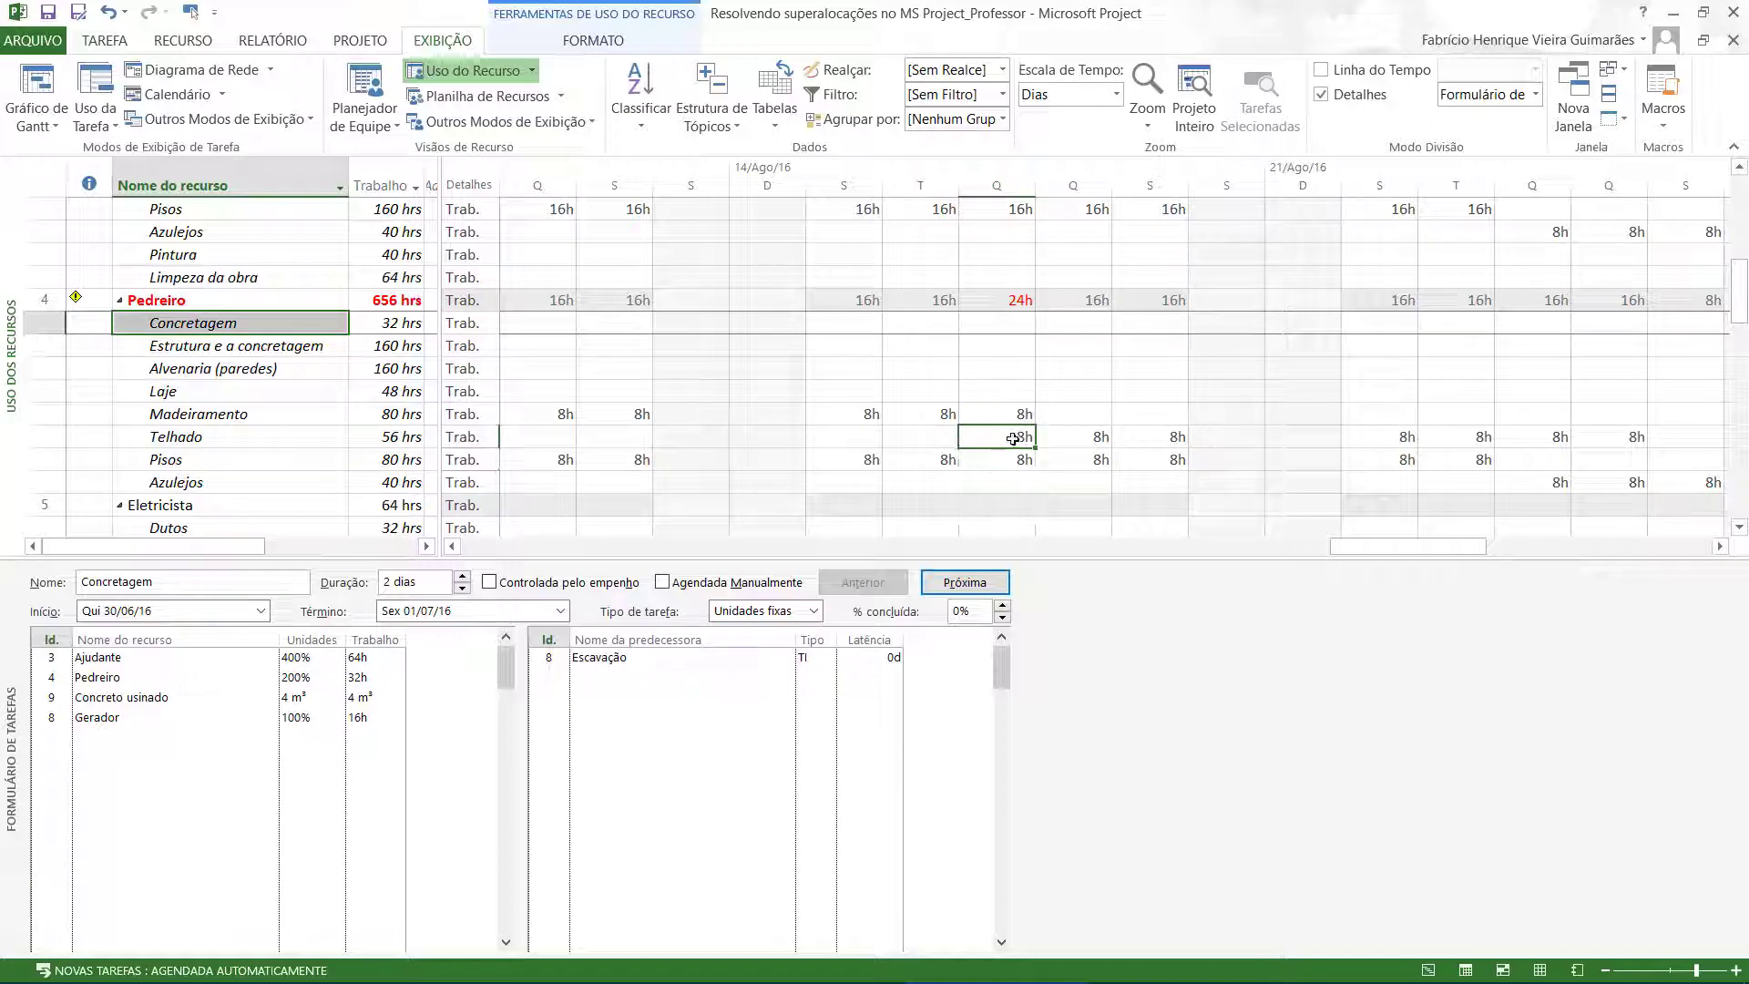
left_click(1004, 415)
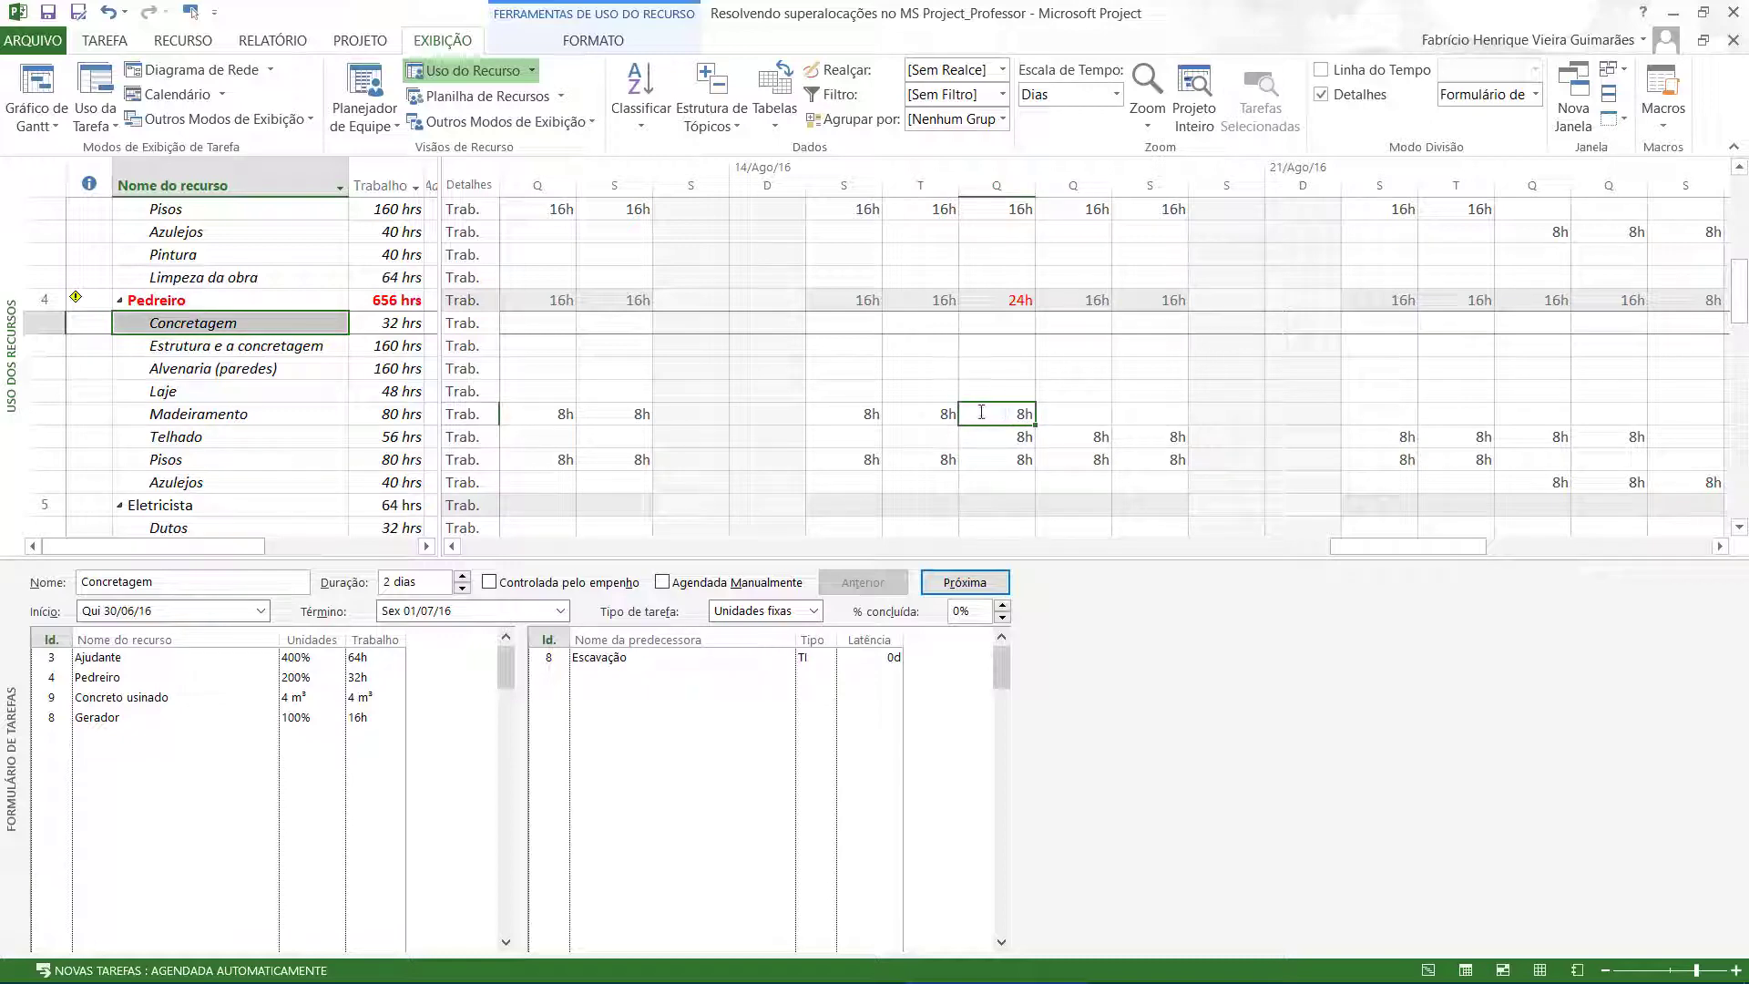
left_click(1005, 461)
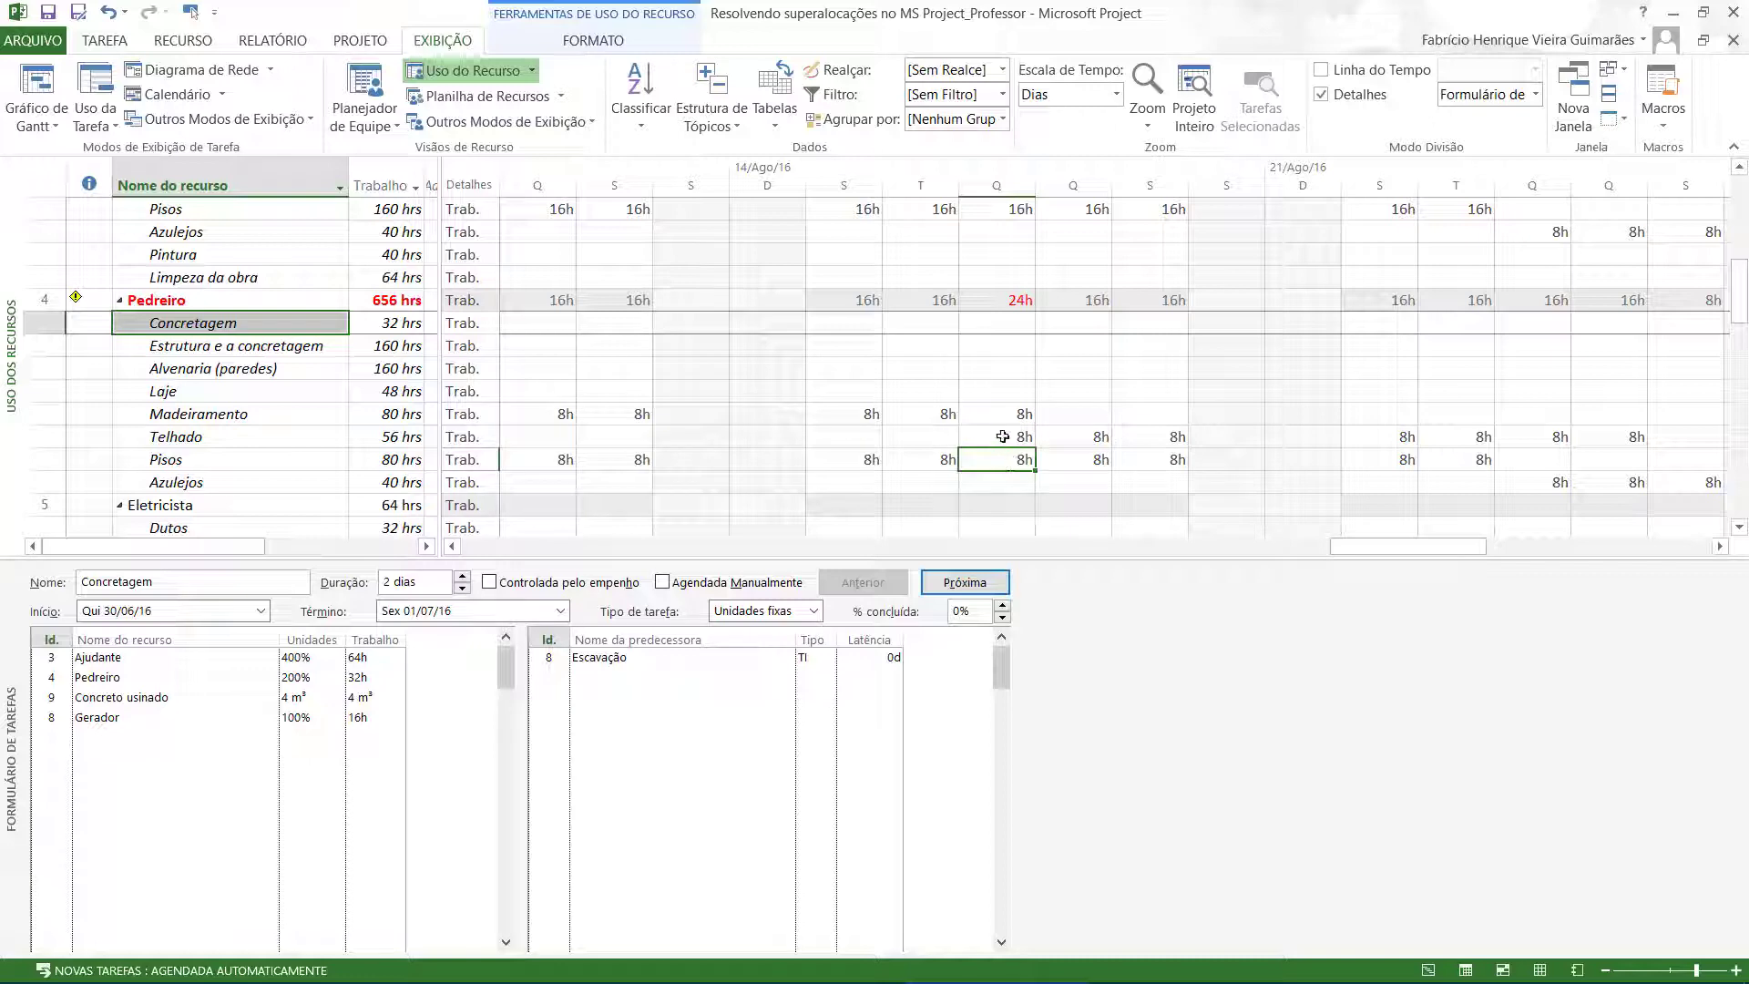
left_click(1003, 438)
left_click(996, 415)
left_click(990, 432)
left_click(980, 454)
left_click(1008, 437)
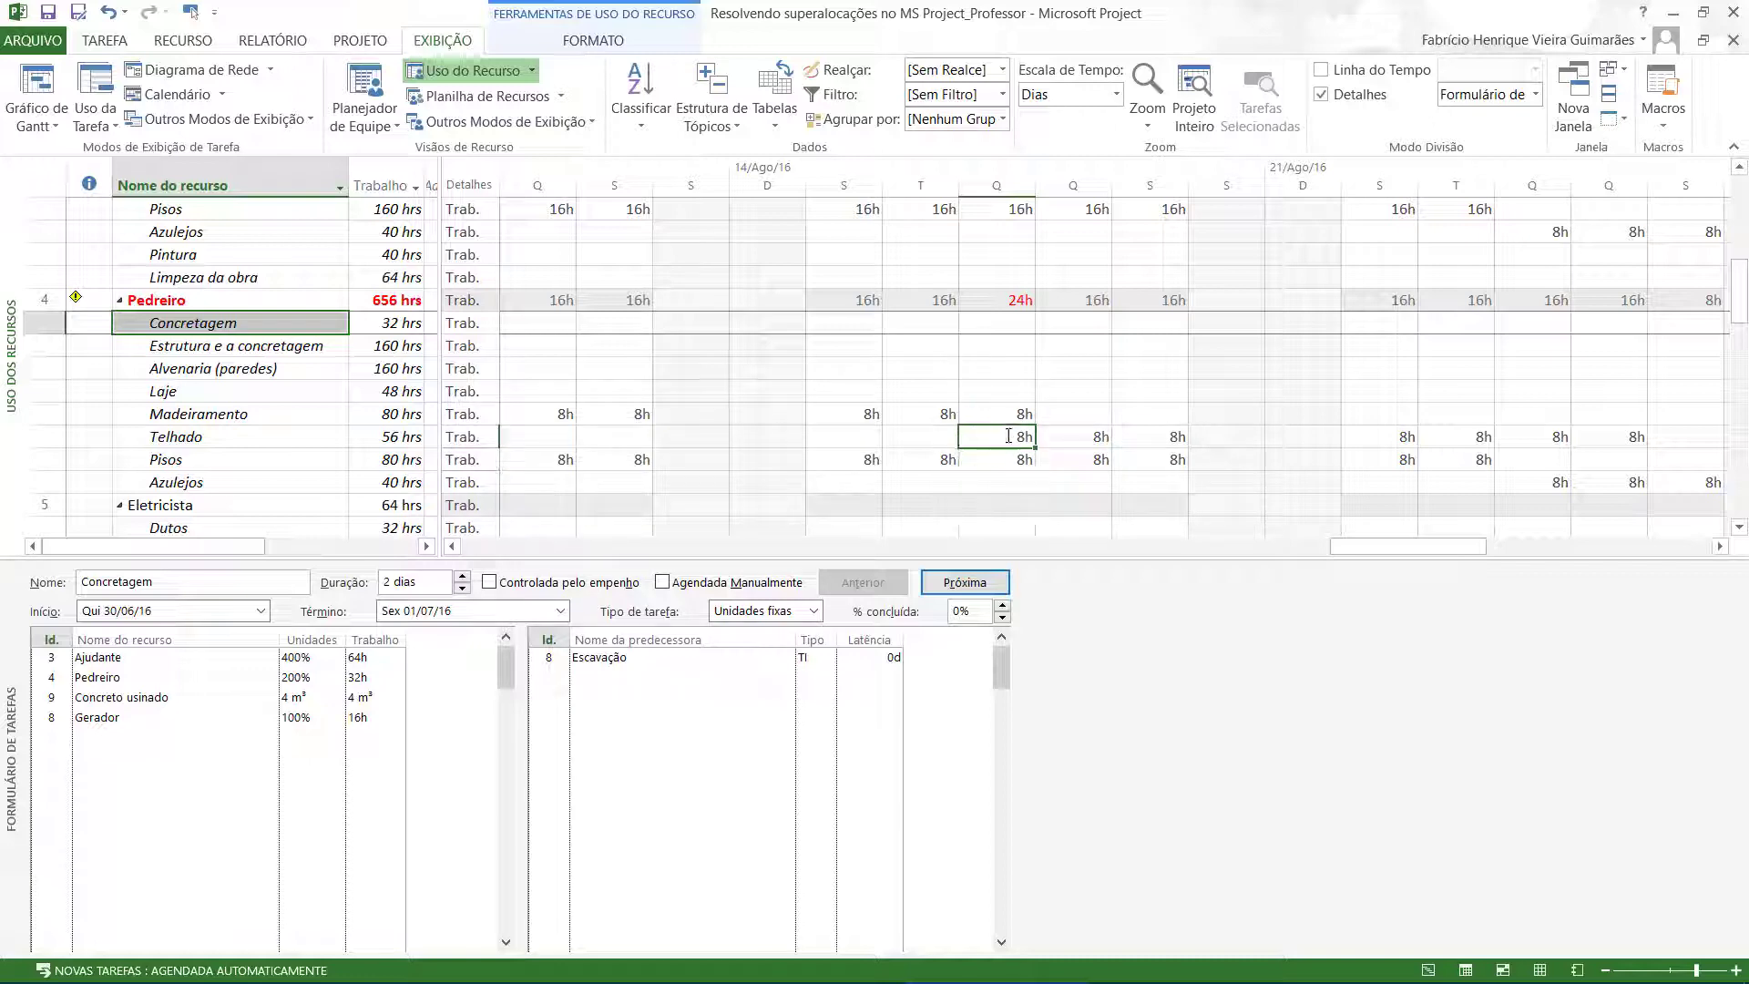
left_click(1000, 415)
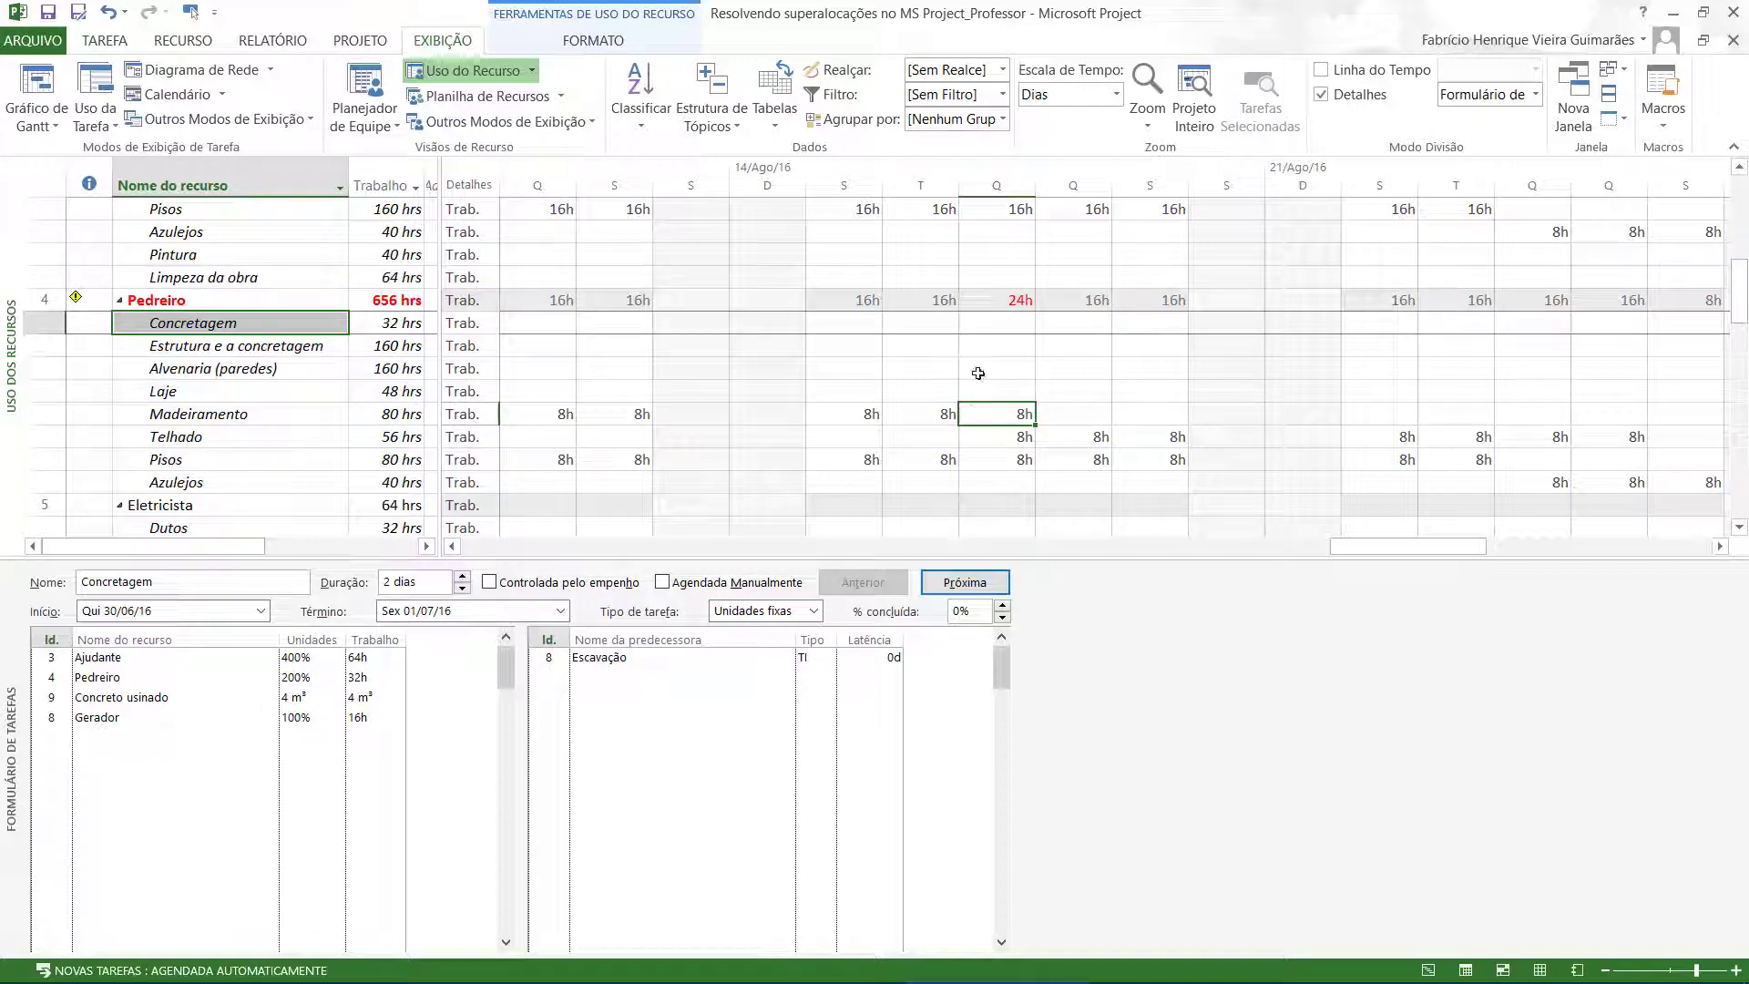
Set Pedreiro's maximum units to 300% in the Resource Sheet and return to the Resource Usage view.
left_click(465, 97)
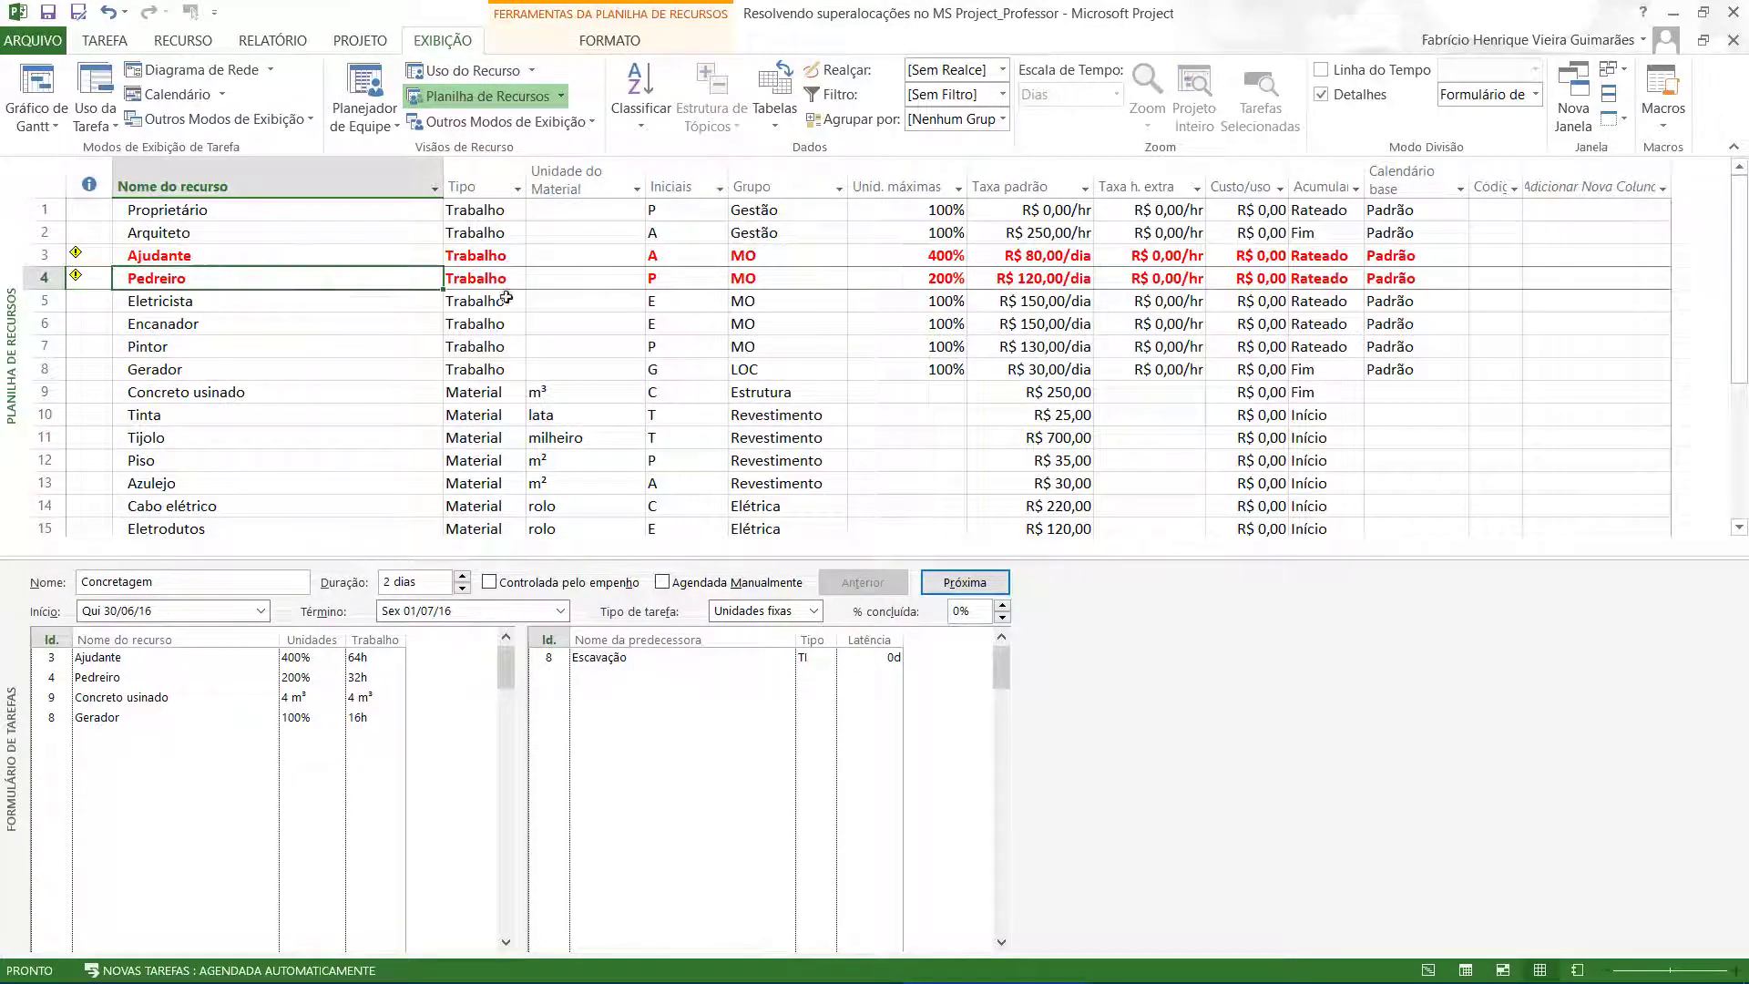
left_click(909, 281)
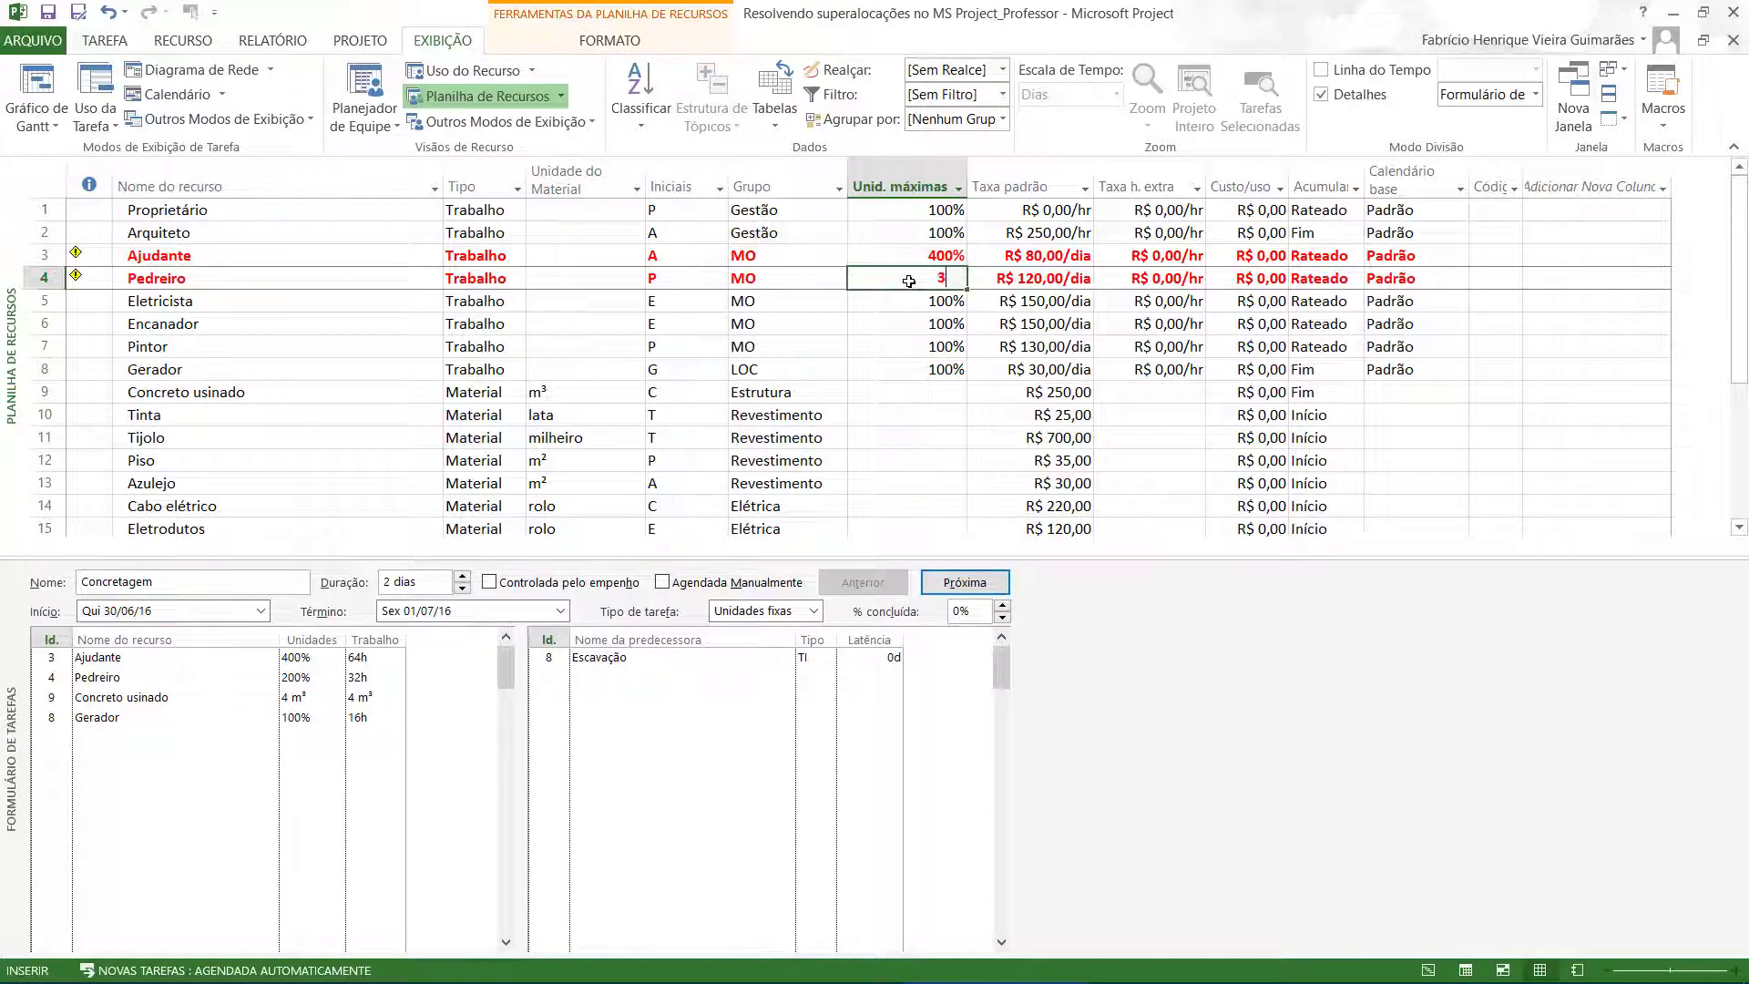
type("300")
key("Return")
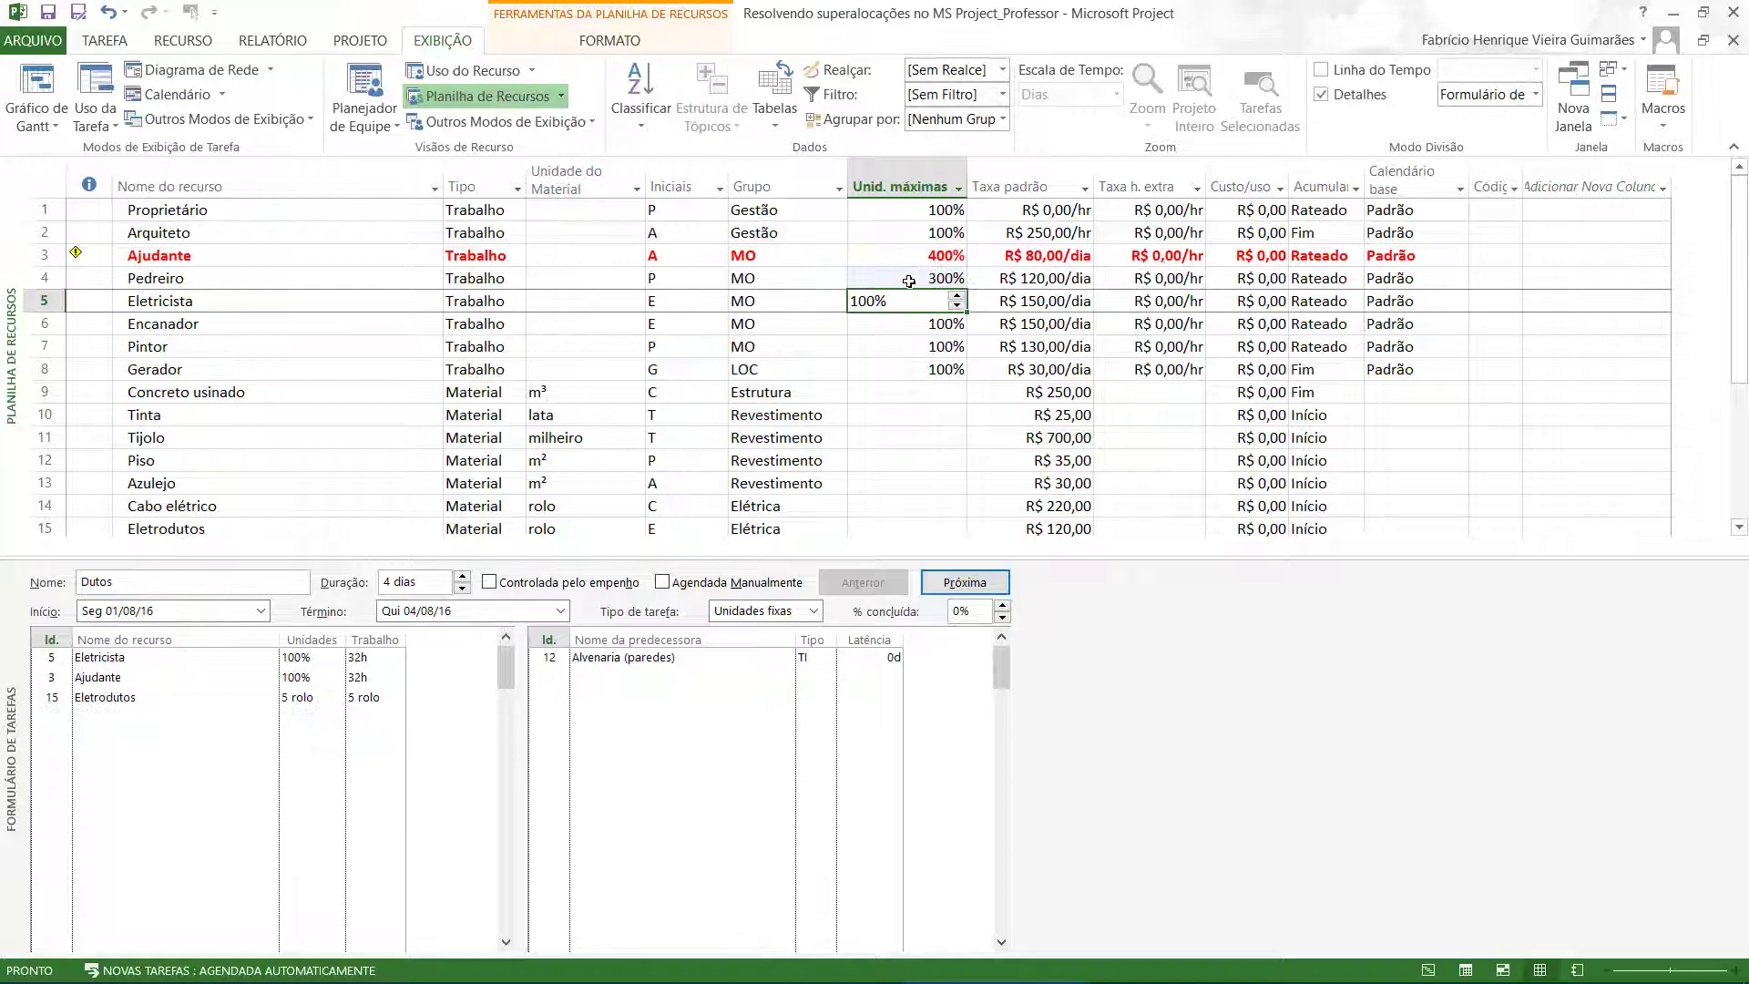
left_click(897, 372)
left_click(268, 279)
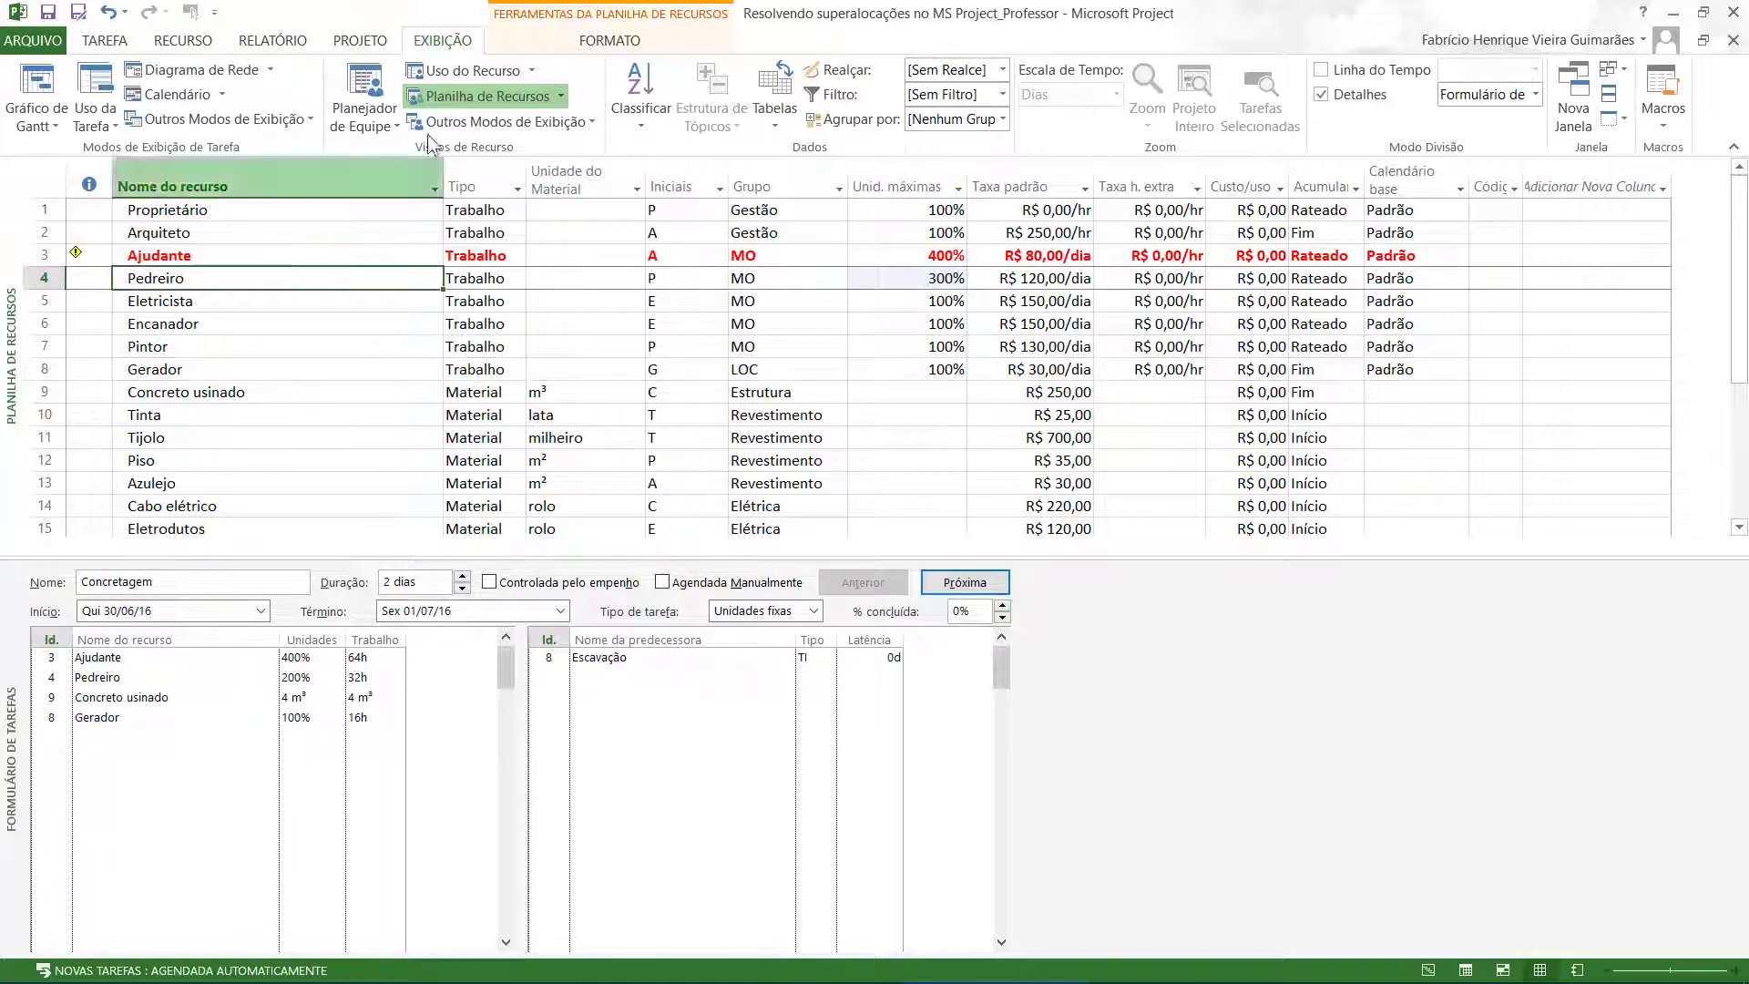
left_click(469, 70)
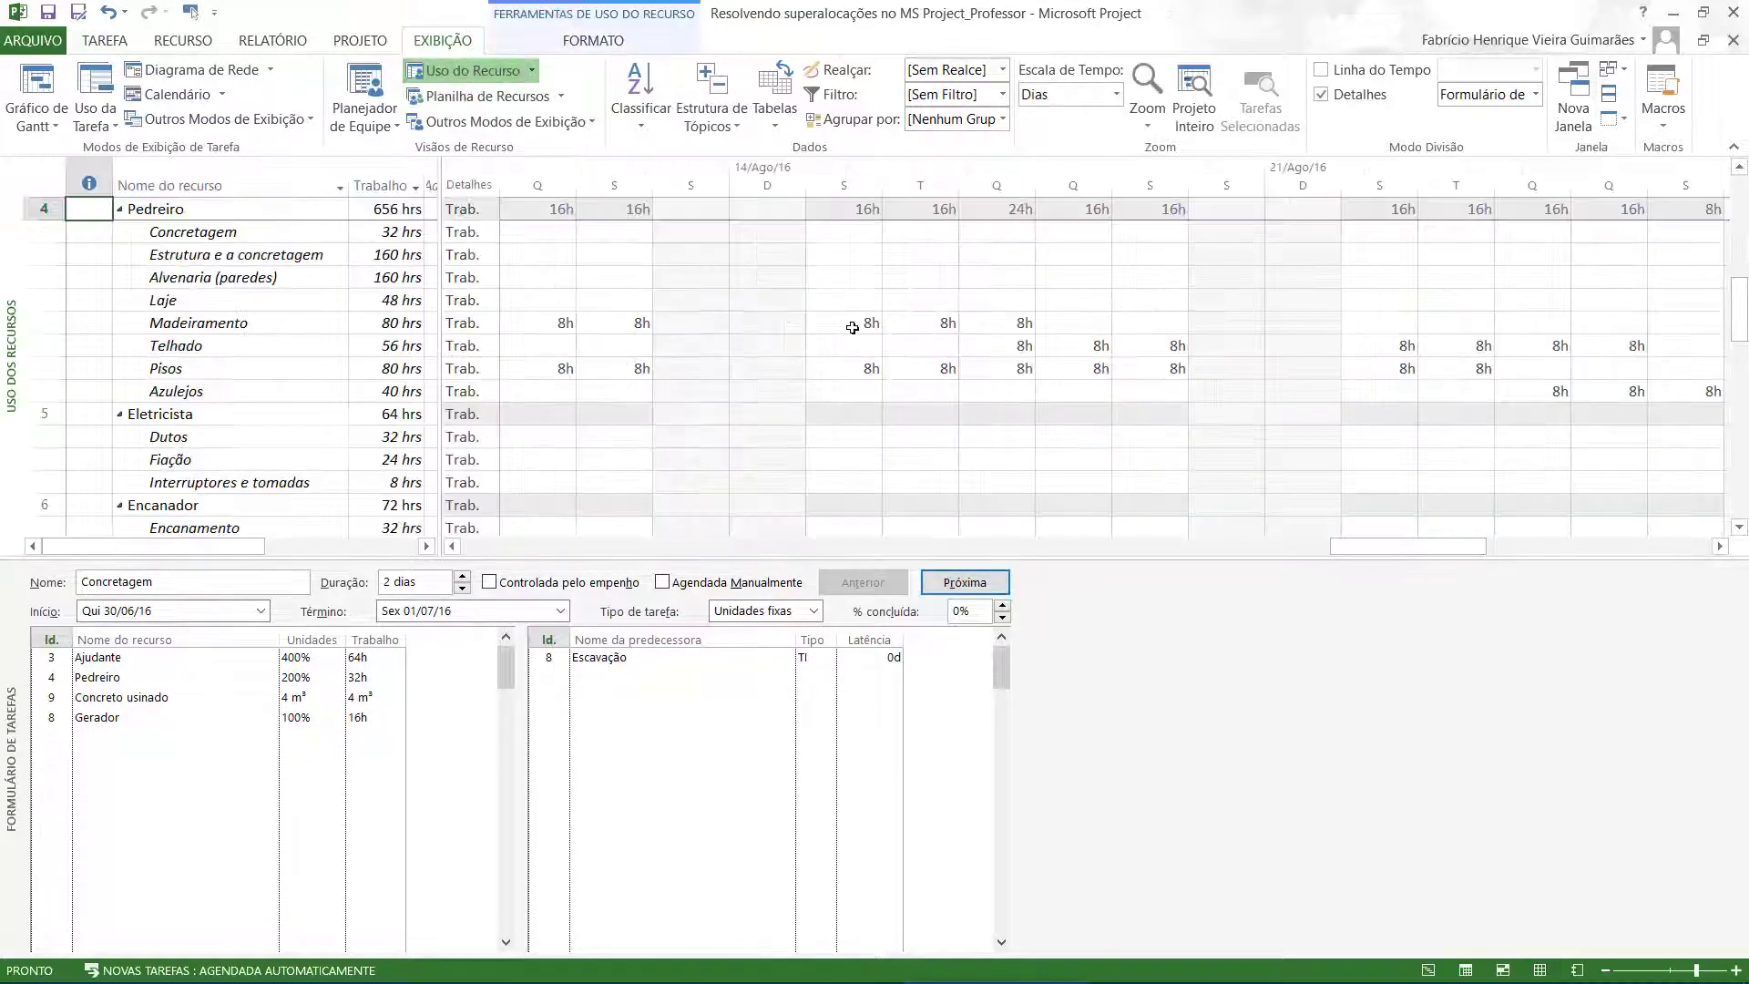
Recheck Pedreiro's total hours on 17 August 2016 against the hours assigned to Madeiramento, Telhado and Pisos that day.
left_click(1019, 366)
left_click(1009, 346)
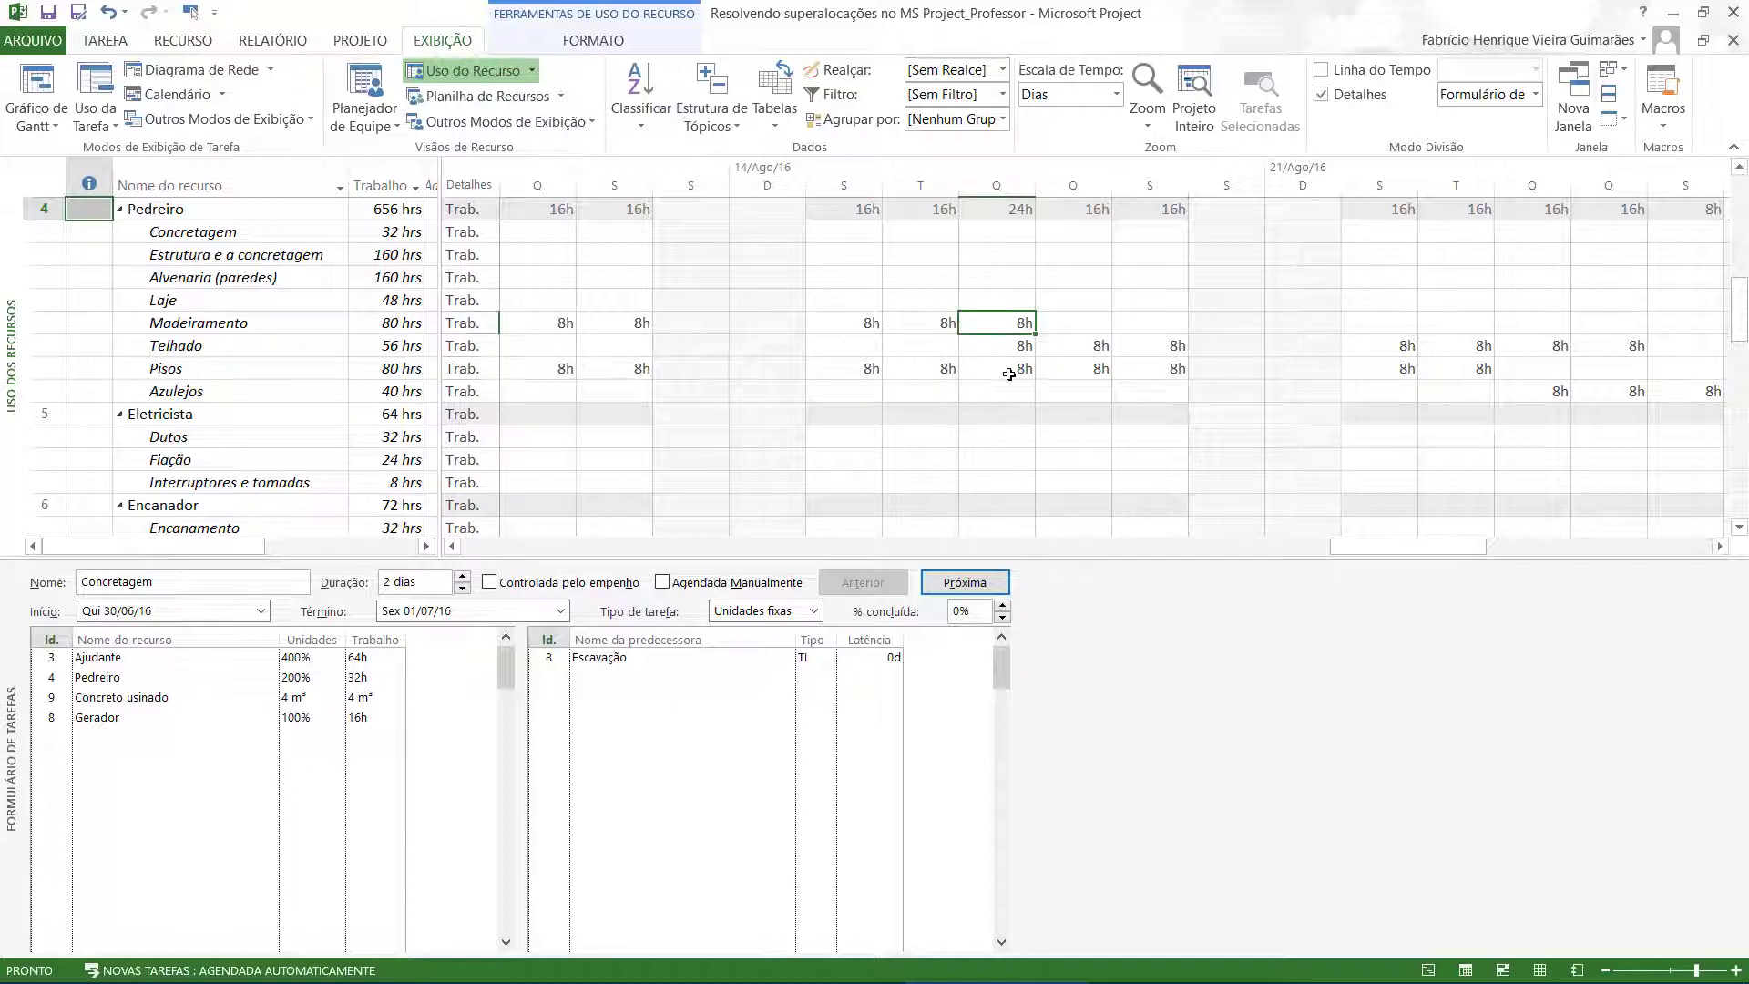
left_click(1009, 374)
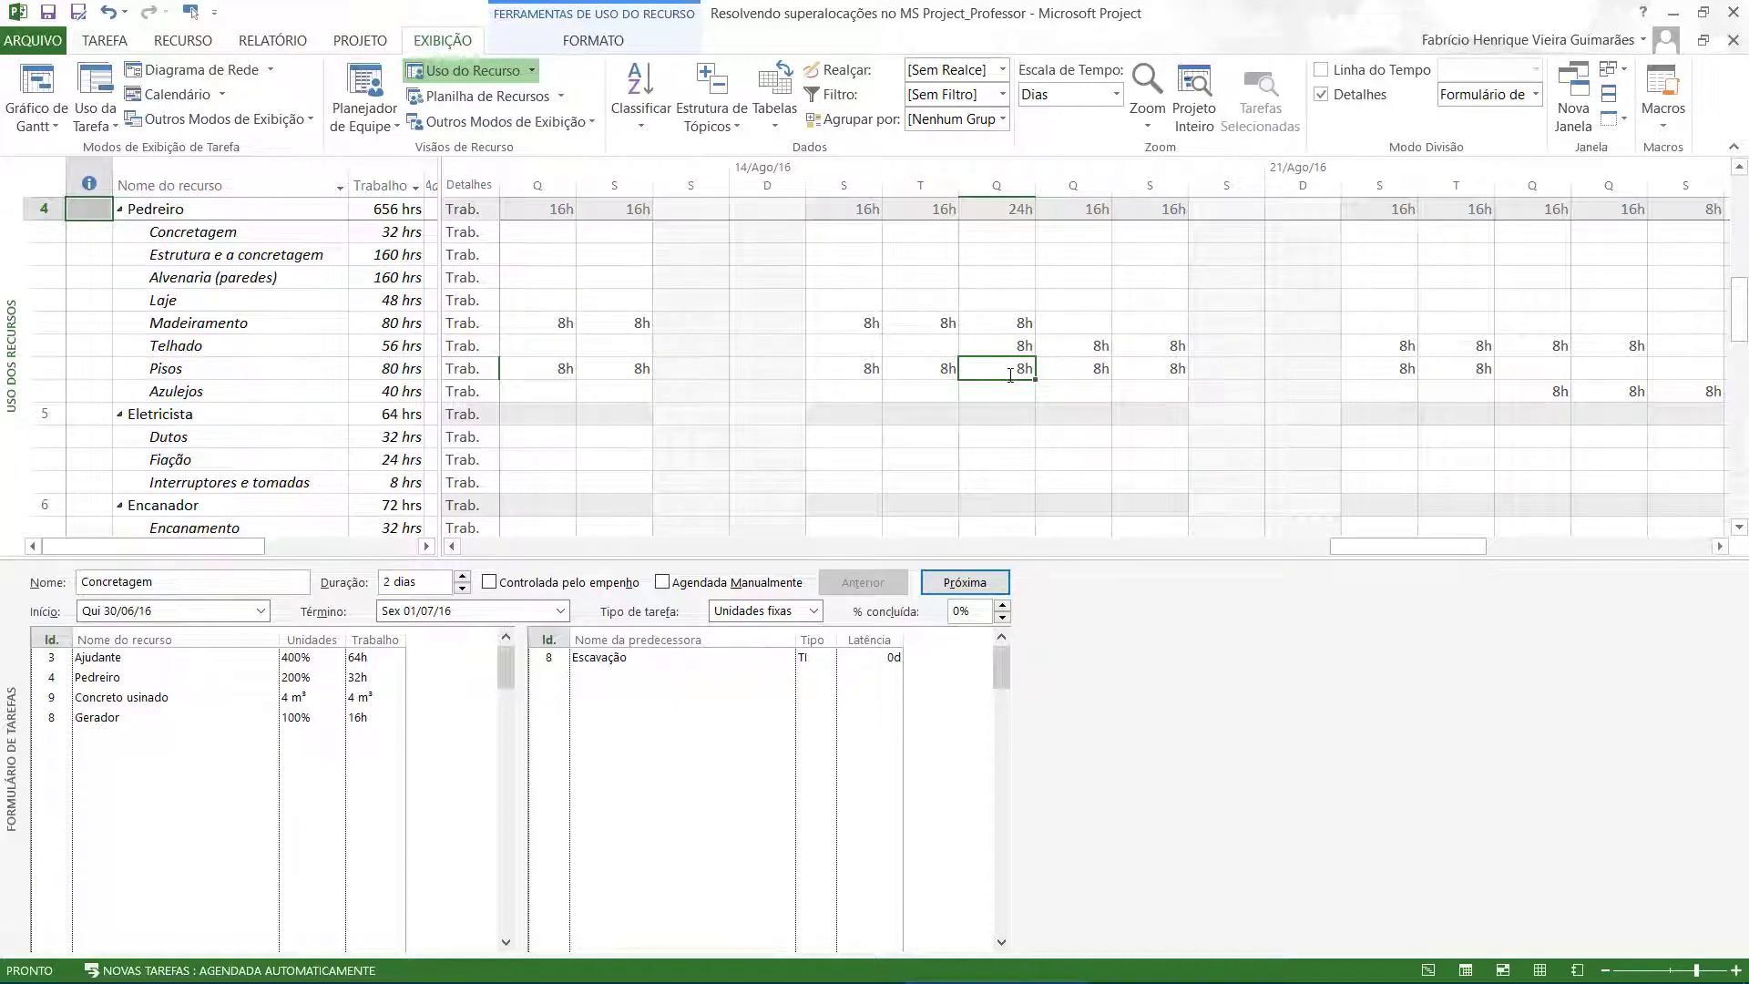
scroll(1010, 374, "up", 1)
left_click(1010, 278)
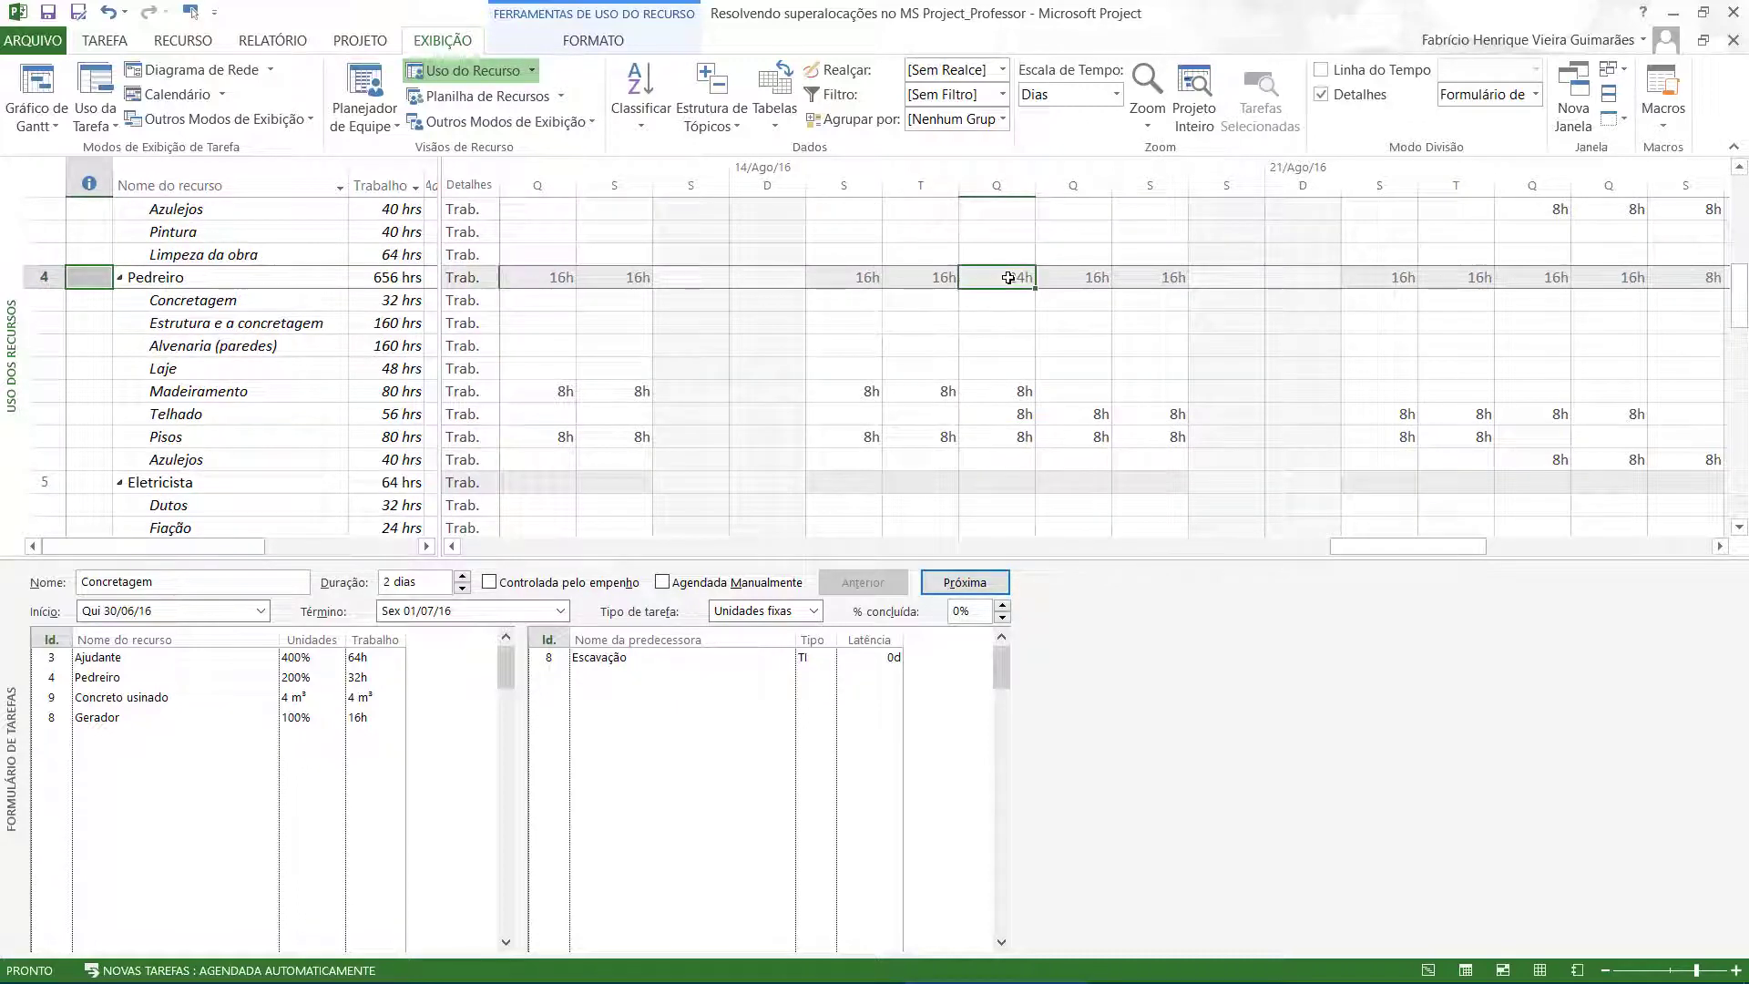
left_click(1002, 435)
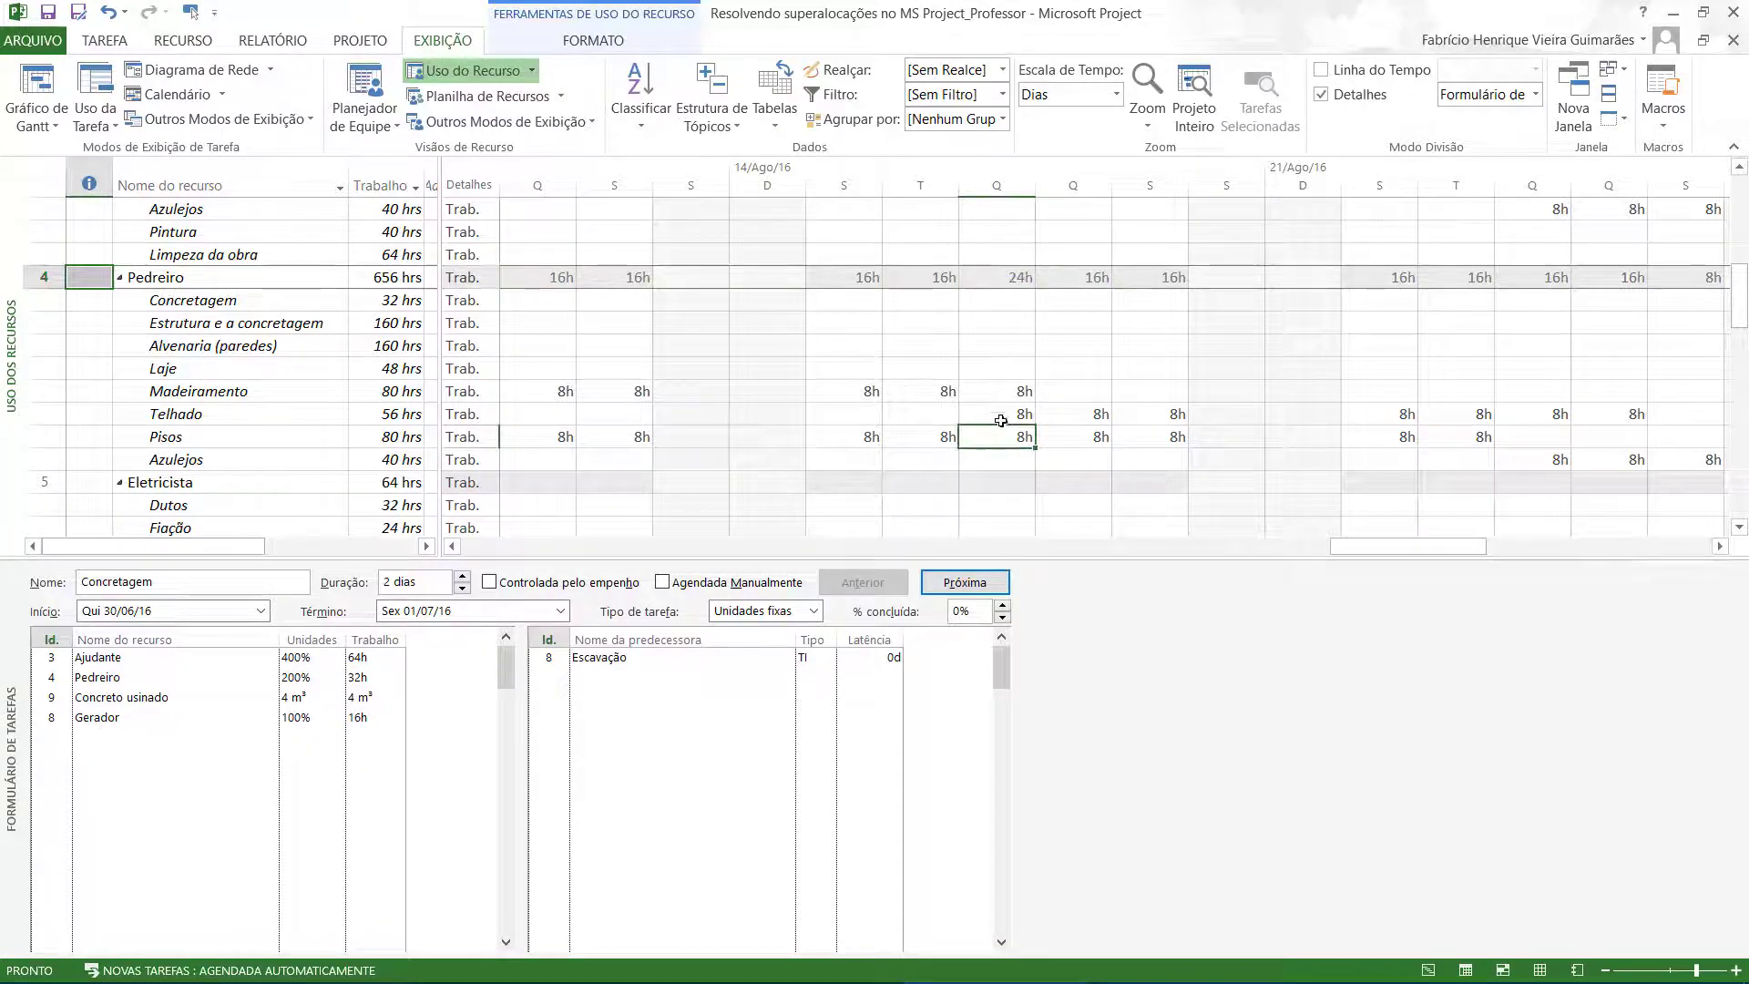
left_click(998, 413)
left_click(999, 390)
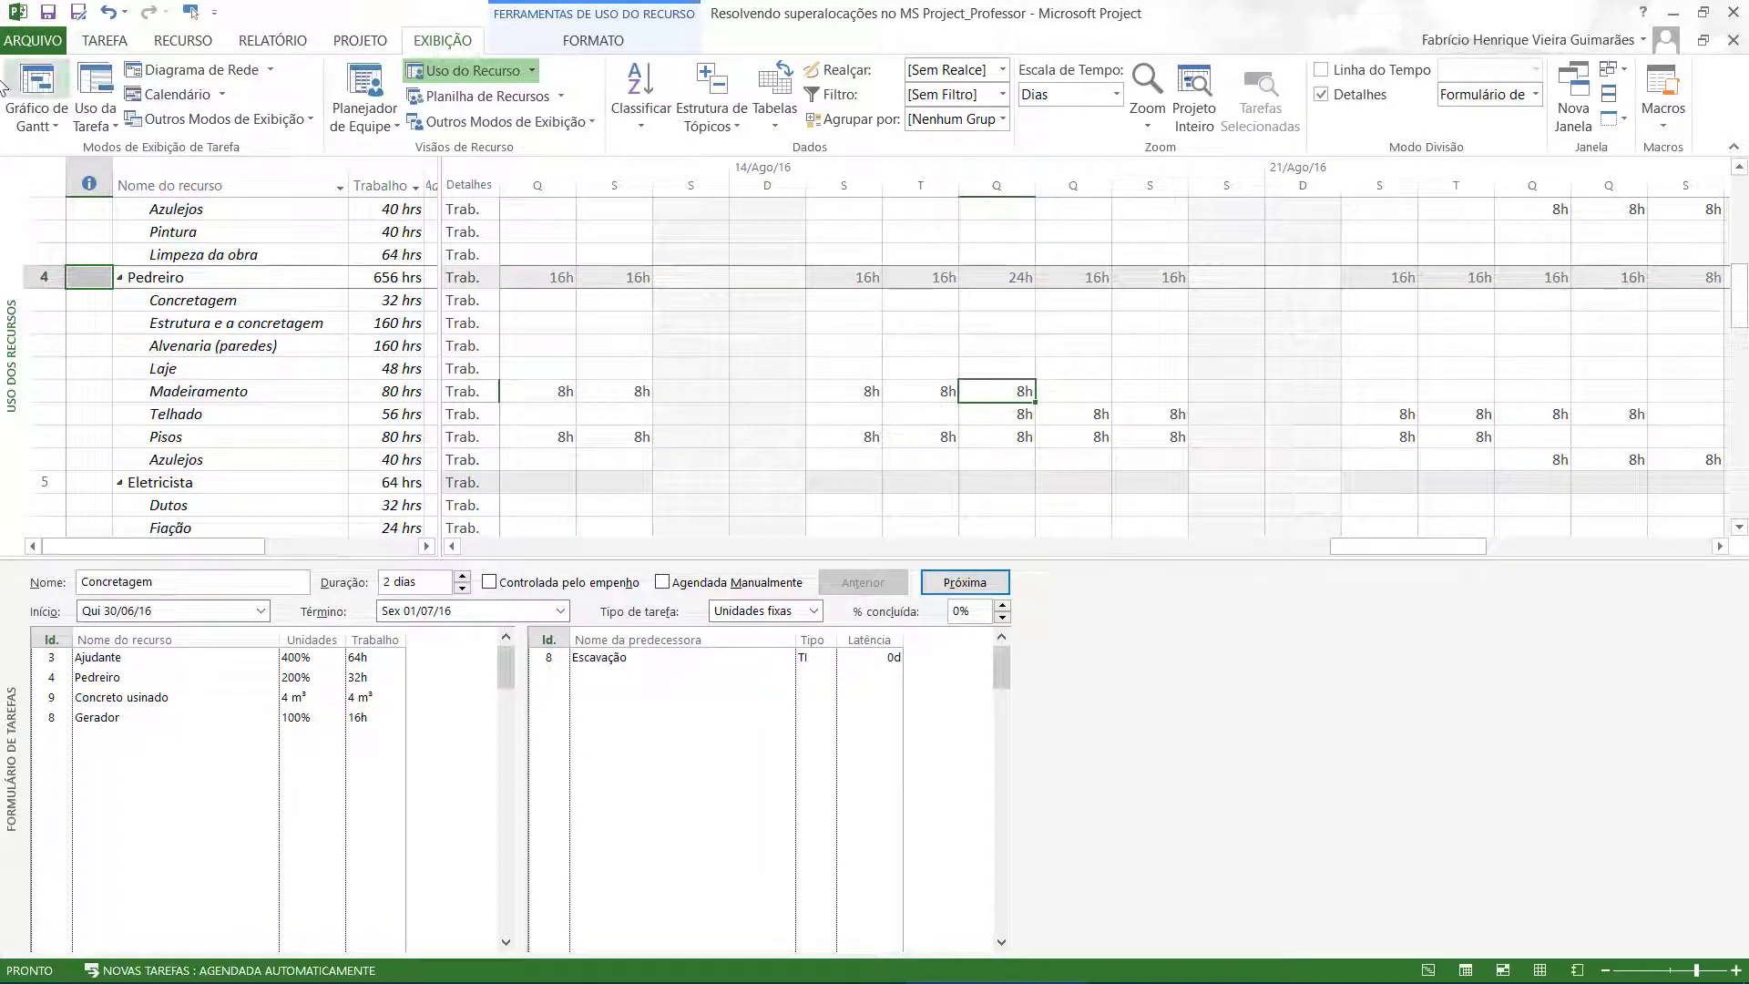
Return to the Gantt Chart view and check the overallocation indicators of the tasks under Estrutura, Cobertura and Instalações Elétricas.
left_click(36, 86)
left_click(351, 410)
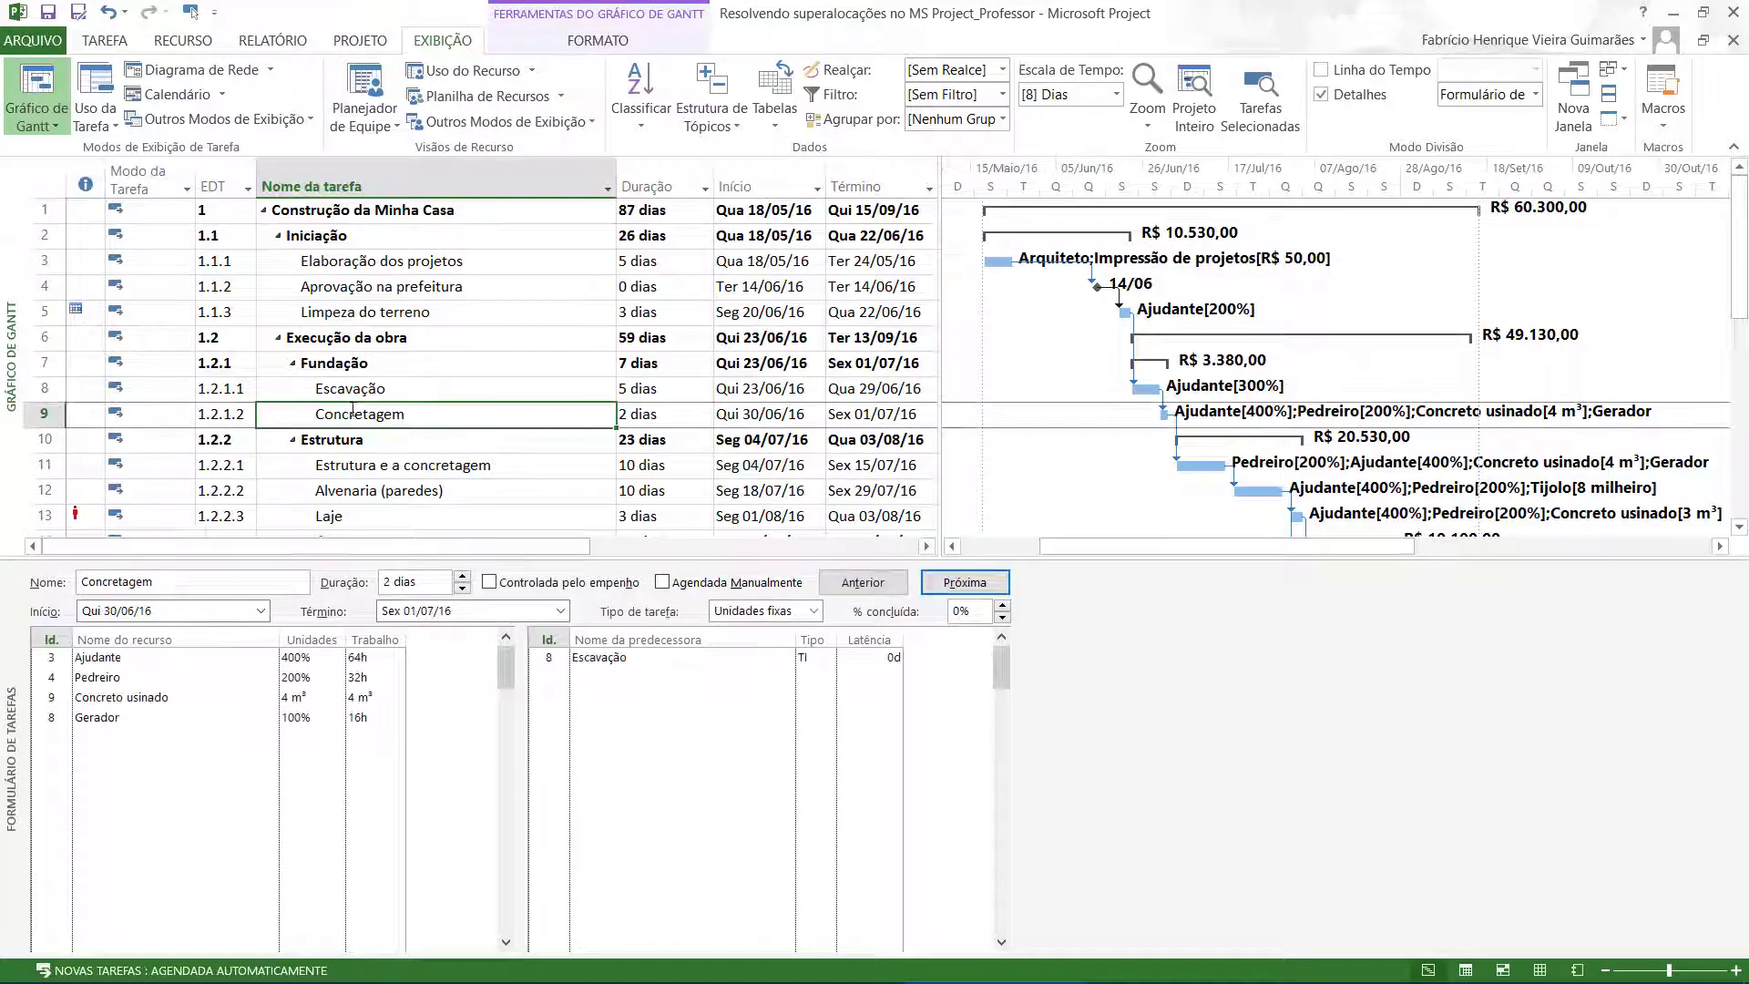
scroll(617, 454, "down", 2)
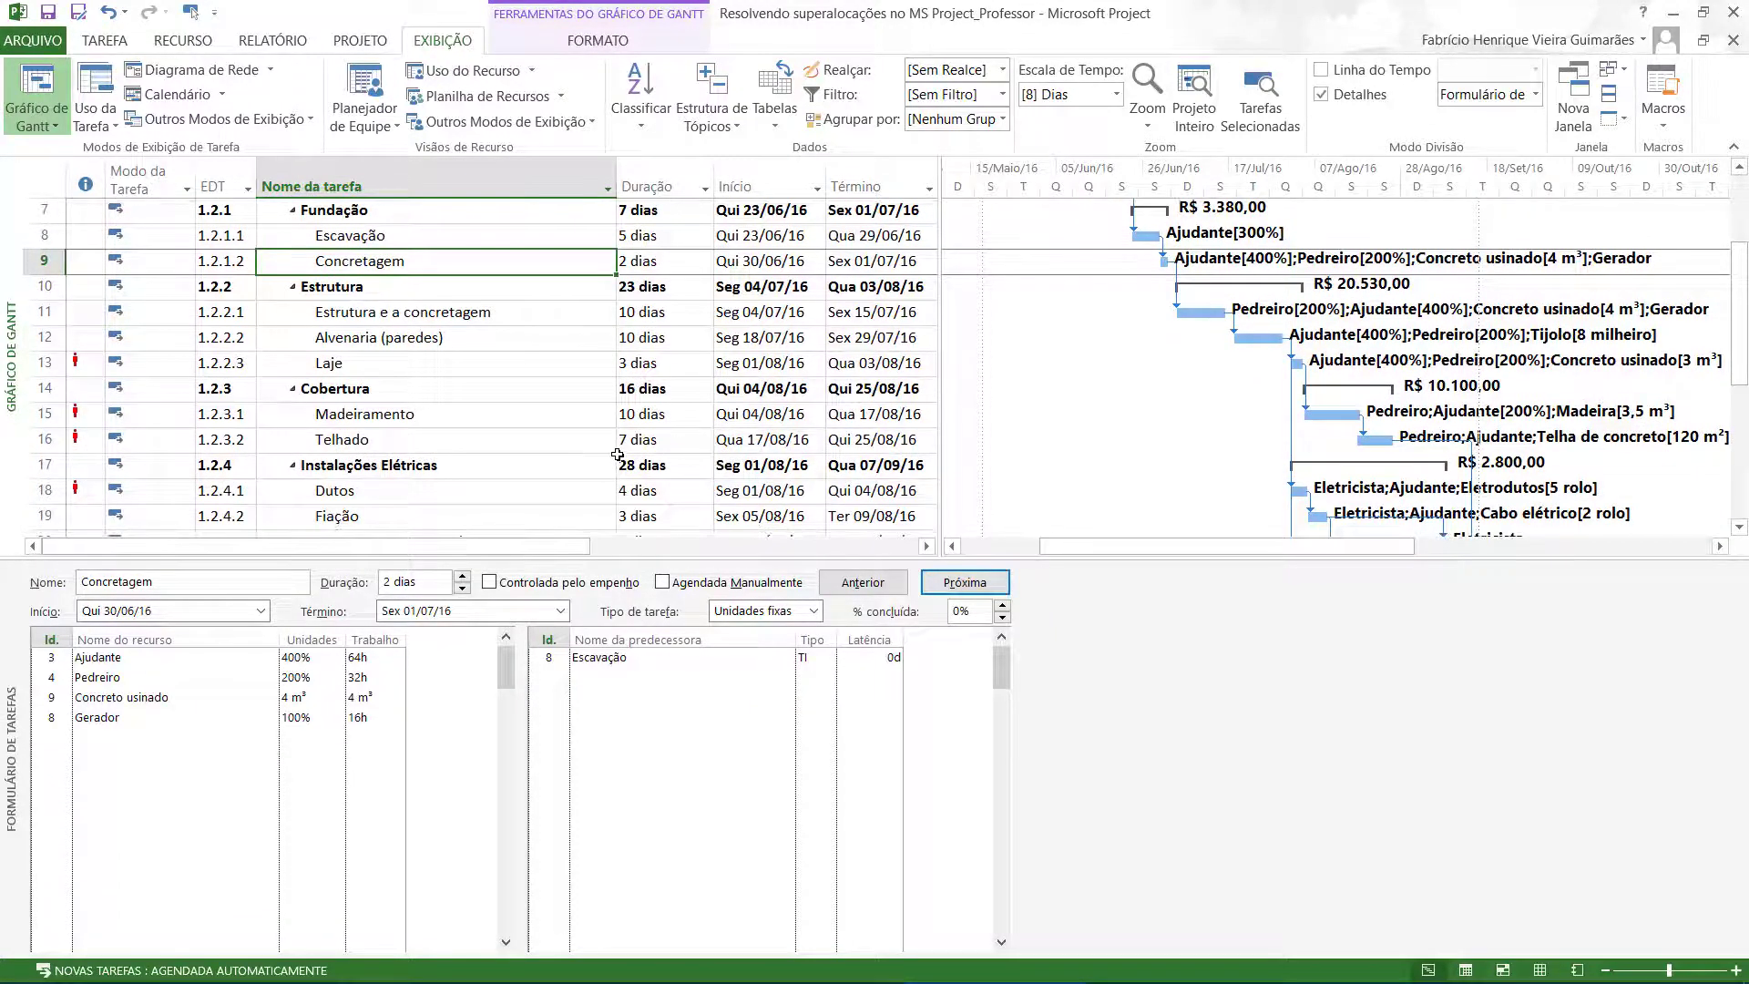